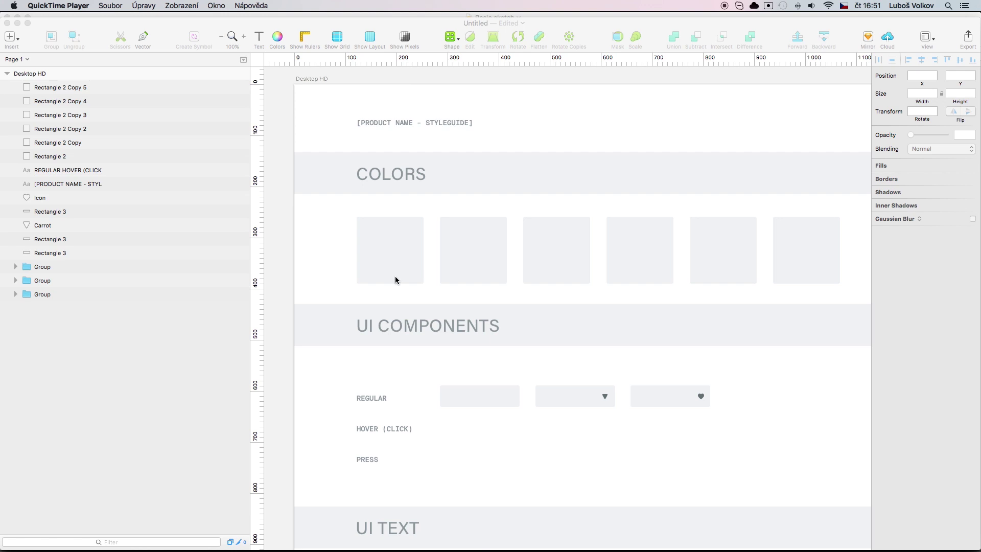
Fill the first three colour boxes with the red, green and blue global colours
{"action": "left_click", "coordinate": [396, 258]}
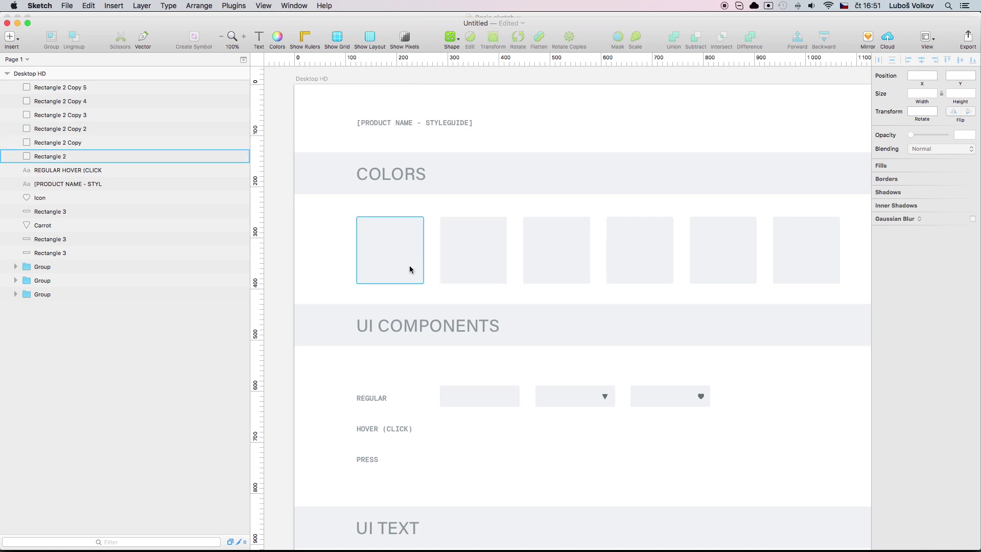
{"action": "left_click", "coordinate": [410, 269]}
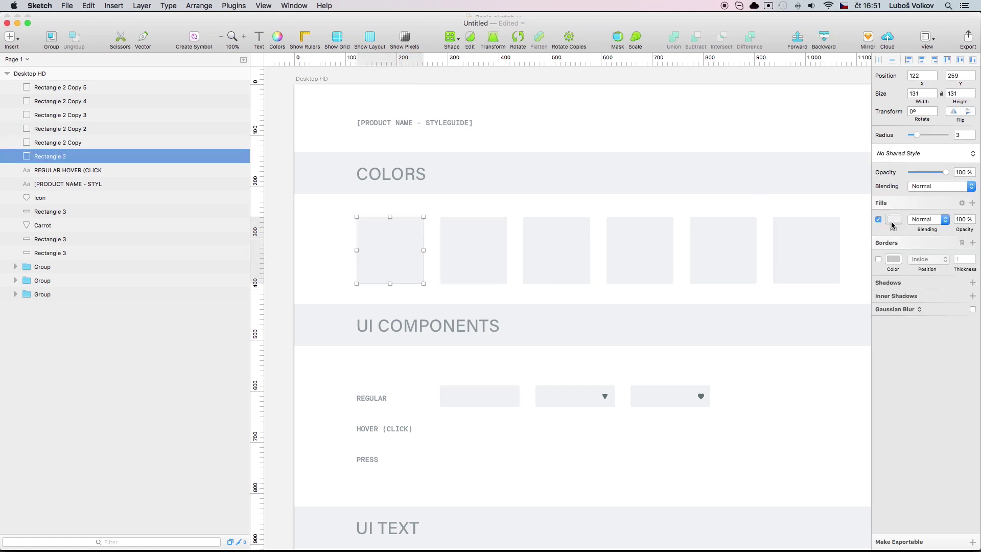
{"action": "left_click", "coordinate": [893, 219]}
{"action": "left_click", "coordinate": [879, 387]}
{"action": "left_click", "coordinate": [503, 262]}
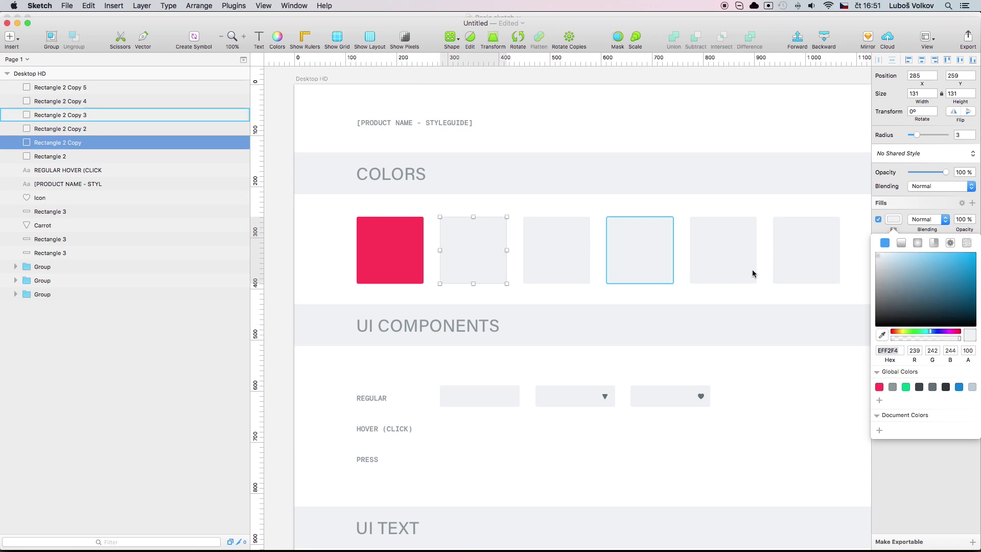
{"action": "left_click", "coordinate": [907, 389]}
{"action": "left_click", "coordinate": [559, 275]}
{"action": "left_click", "coordinate": [959, 388]}
Fill the remaining boxes with white, near-black 222222 and the grey global colour
{"action": "left_click", "coordinate": [641, 278]}
{"action": "left_click_drag", "start_coordinate": [916, 298], "coordinate": [876, 254]}
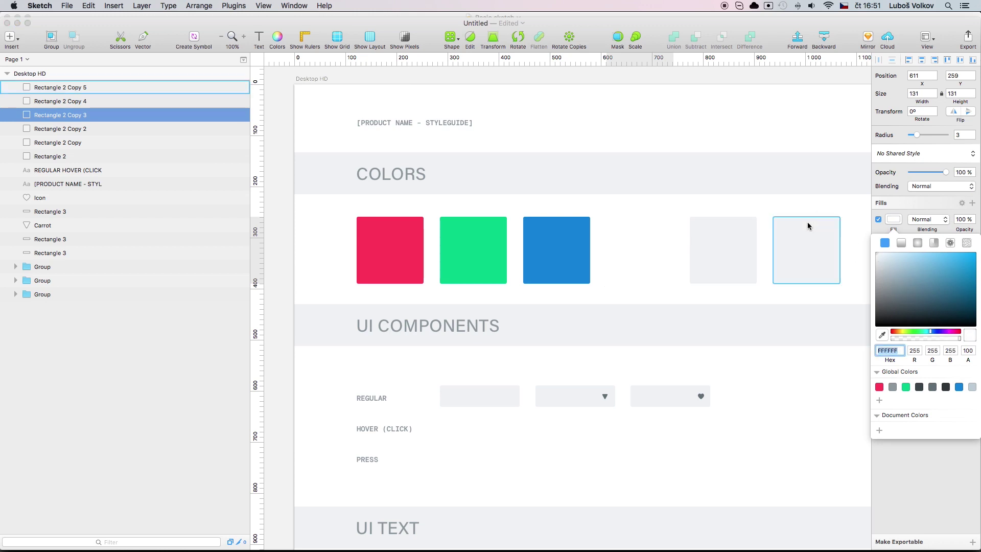
{"action": "left_click", "coordinate": [701, 245]}
{"action": "left_click", "coordinate": [925, 292]}
{"action": "left_click", "coordinate": [886, 308]}
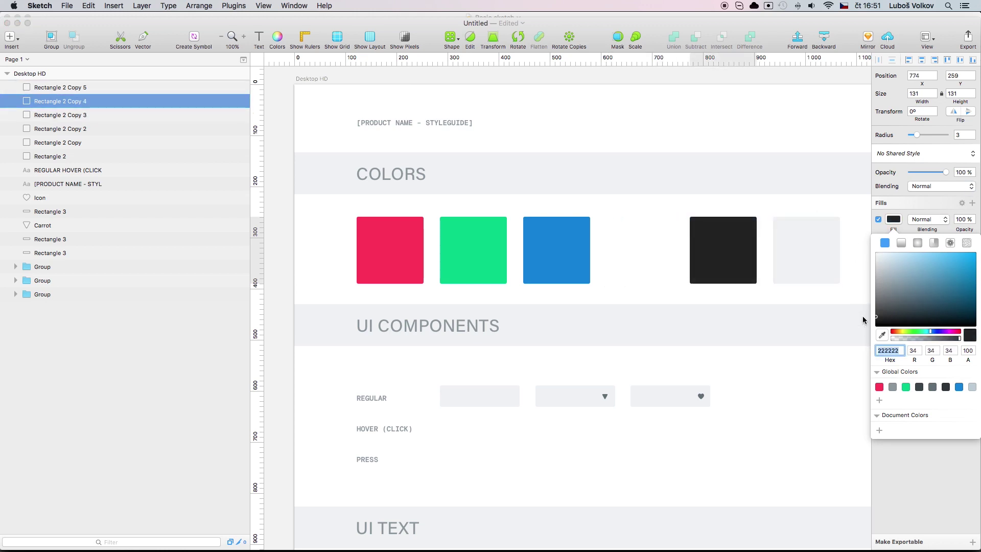
{"action": "left_click", "coordinate": [803, 269]}
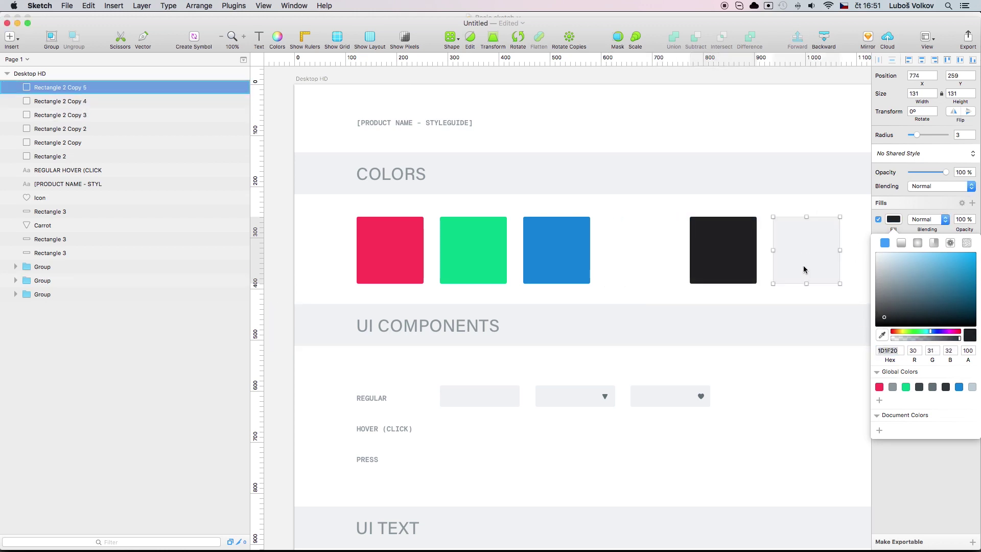
{"action": "left_click", "coordinate": [933, 387]}
{"action": "left_click", "coordinate": [823, 409]}
{"action": "left_click_drag", "start_coordinate": [813, 409], "coordinate": [802, 438]}
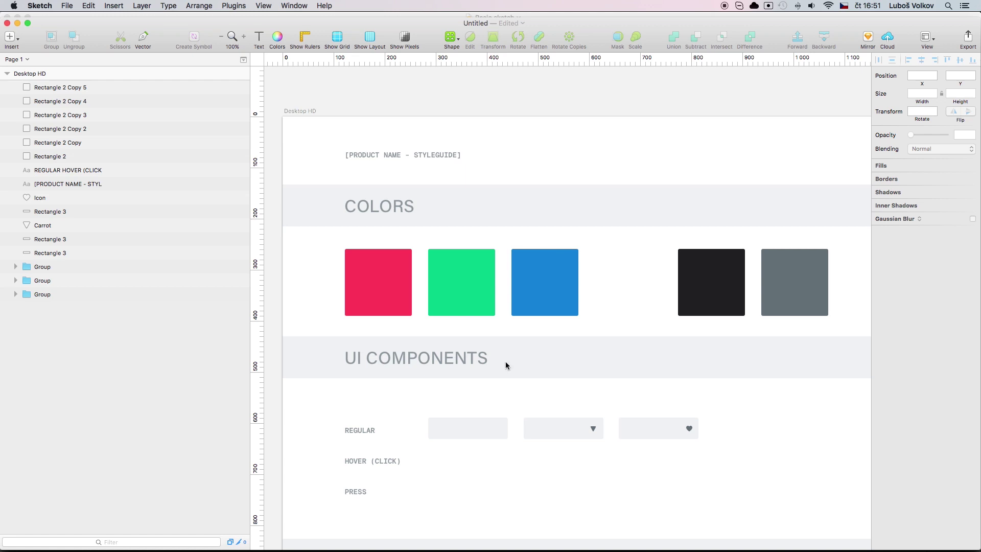
{"action": "right_click", "coordinate": [365, 296]}
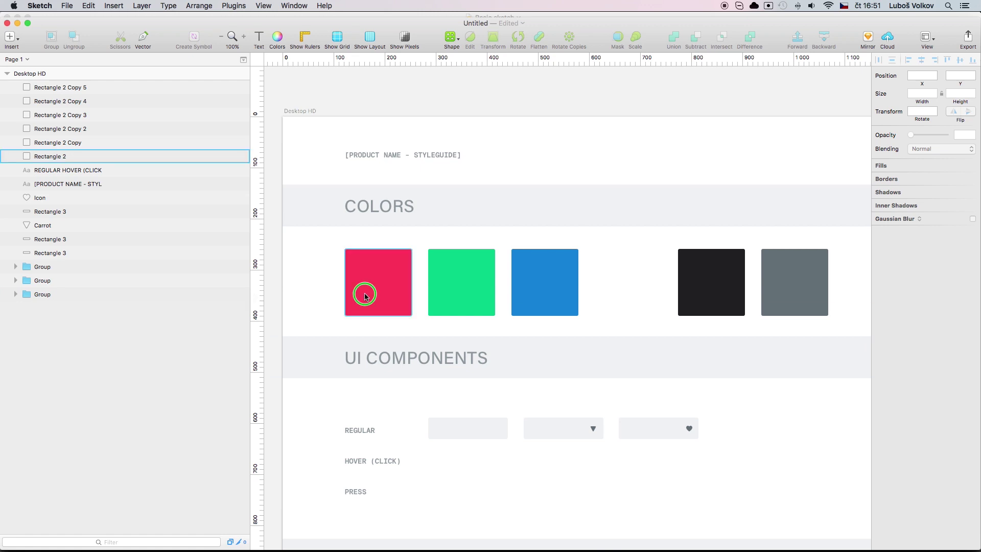
Turn the red, green and blue boxes into symbols Colors/Red, Colors/Green and Colors/Blue
{"action": "left_click", "coordinate": [331, 290]}
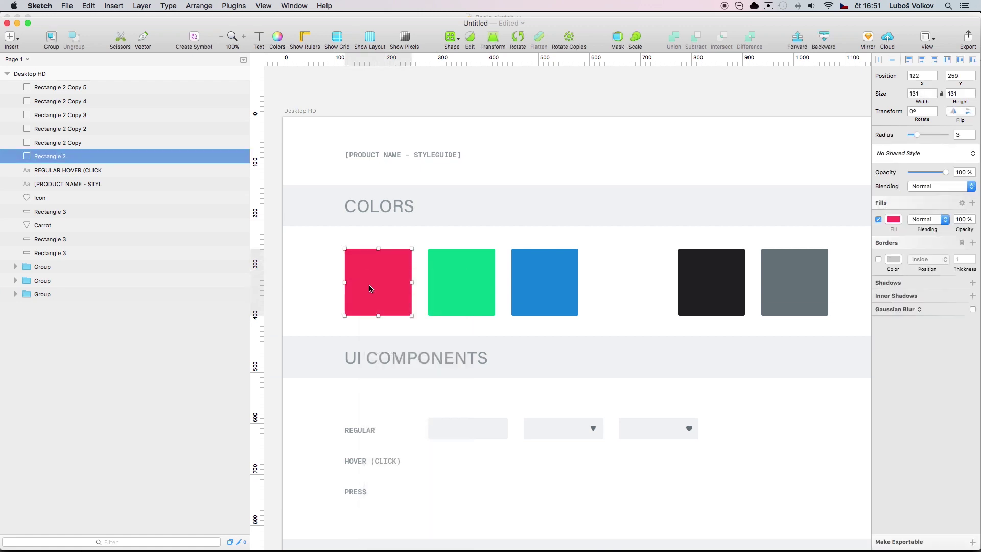
{"action": "left_click", "coordinate": [193, 38]}
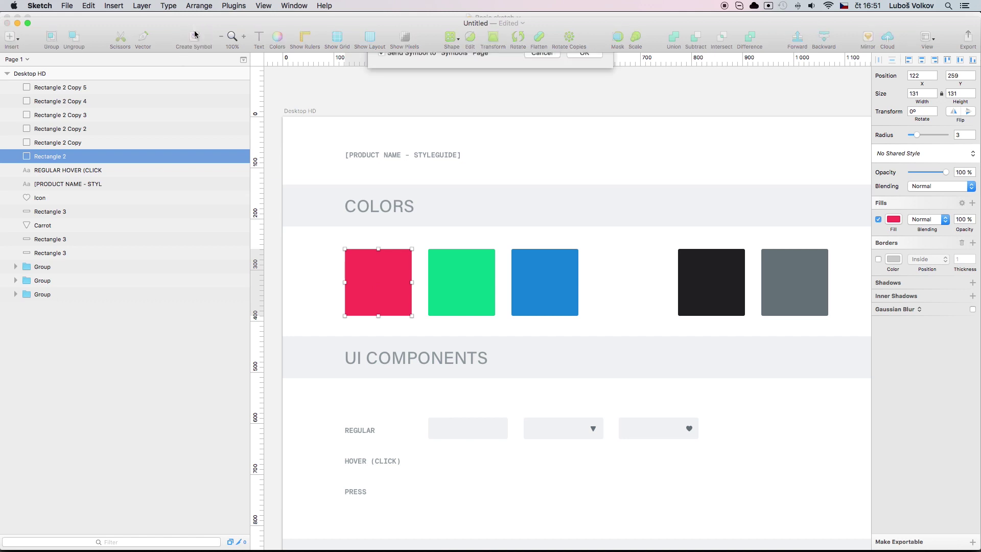
{"action": "type", "text": "Colors/Red"}
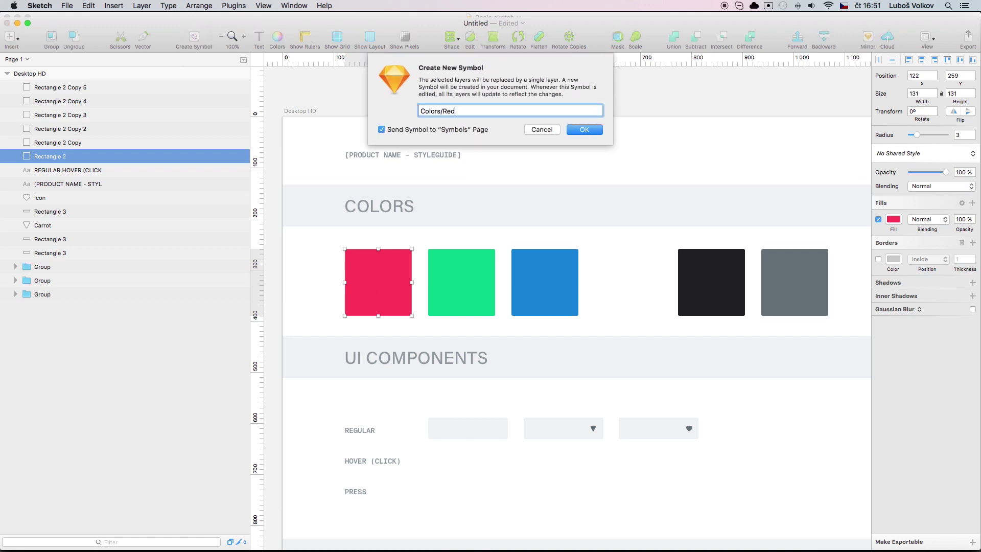
{"action": "key", "text": "Return"}
{"action": "left_click", "coordinate": [486, 256]}
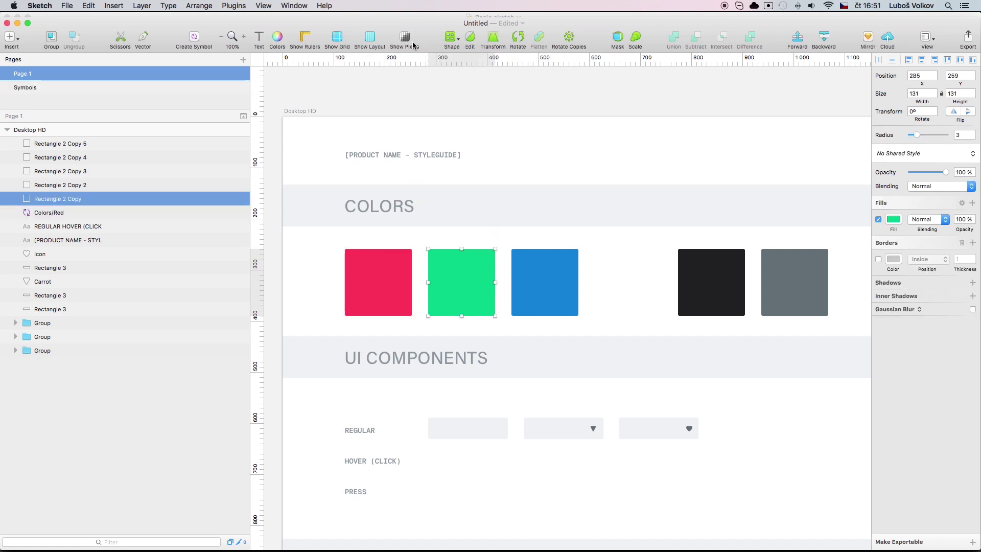
{"action": "left_click", "coordinate": [194, 38]}
{"action": "type", "text": "Colors/Green"}
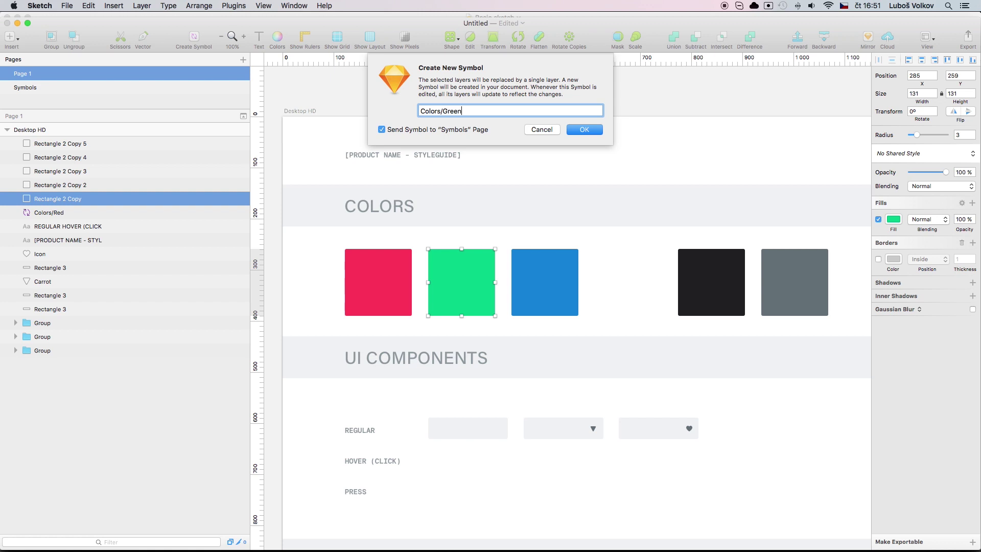
{"action": "key", "text": "Return"}
{"action": "left_click", "coordinate": [539, 300]}
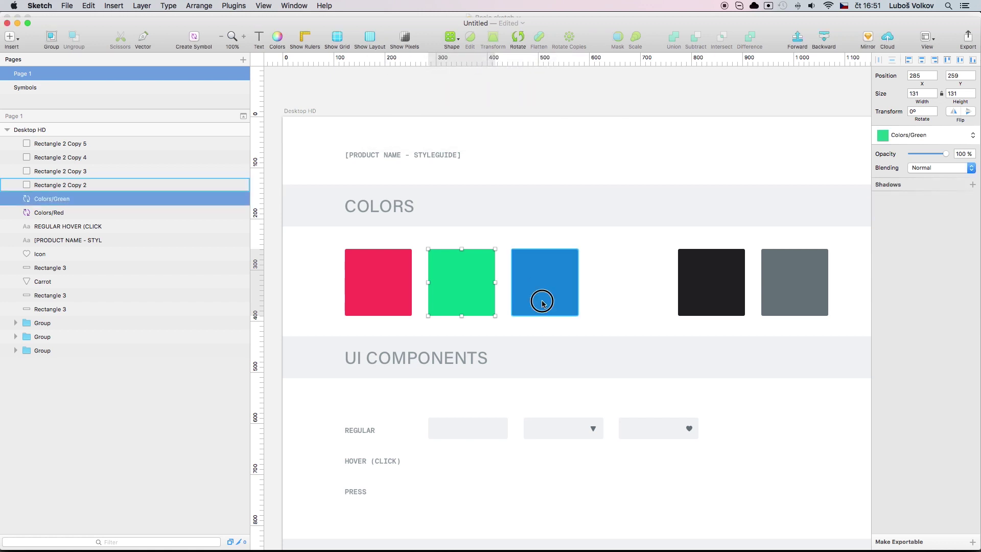
{"action": "left_click", "coordinate": [196, 37]}
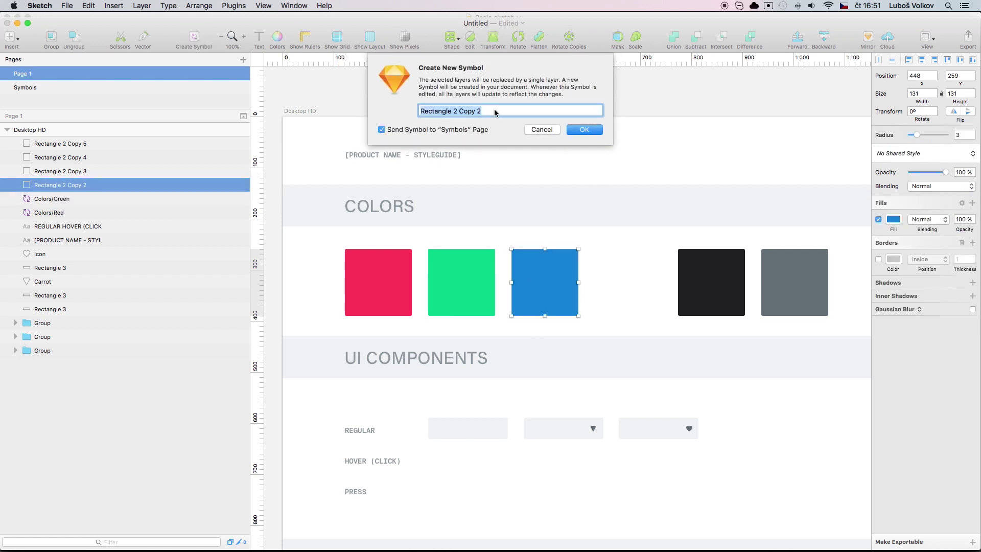
{"action": "type", "text": "Colors/Blue"}
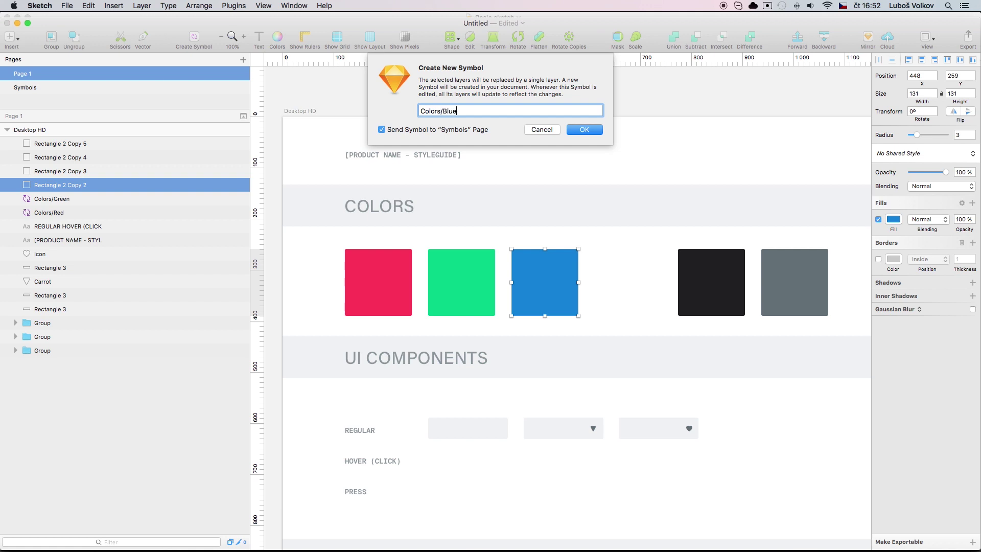
{"action": "key", "text": "Return"}
Turn the white, black and grey boxes into symbols Colors/White, Colors/Black and Colors/Grey
{"action": "left_click", "coordinate": [632, 299]}
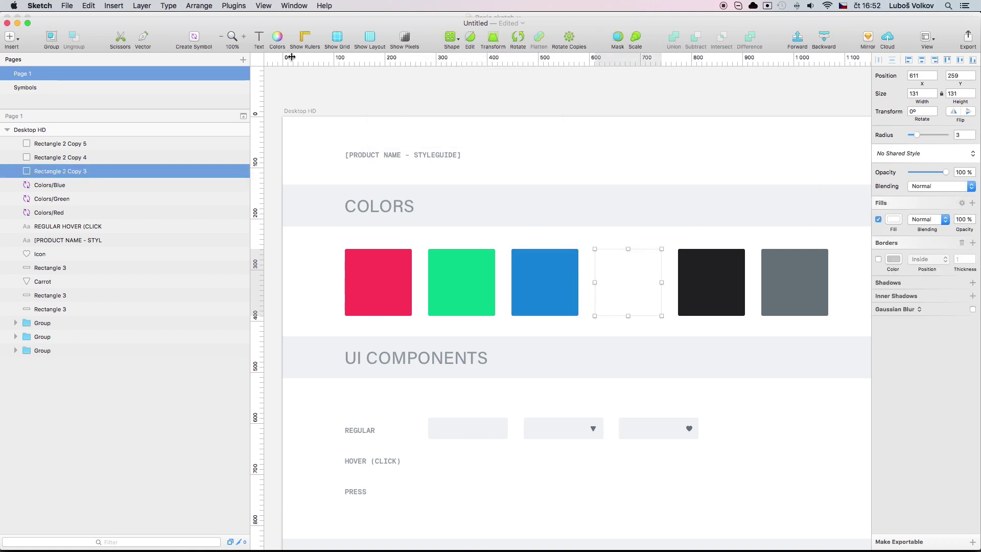
{"action": "left_click", "coordinate": [193, 46]}
{"action": "key", "text": "BackSpace"}
{"action": "type", "text": "Colors/White"}
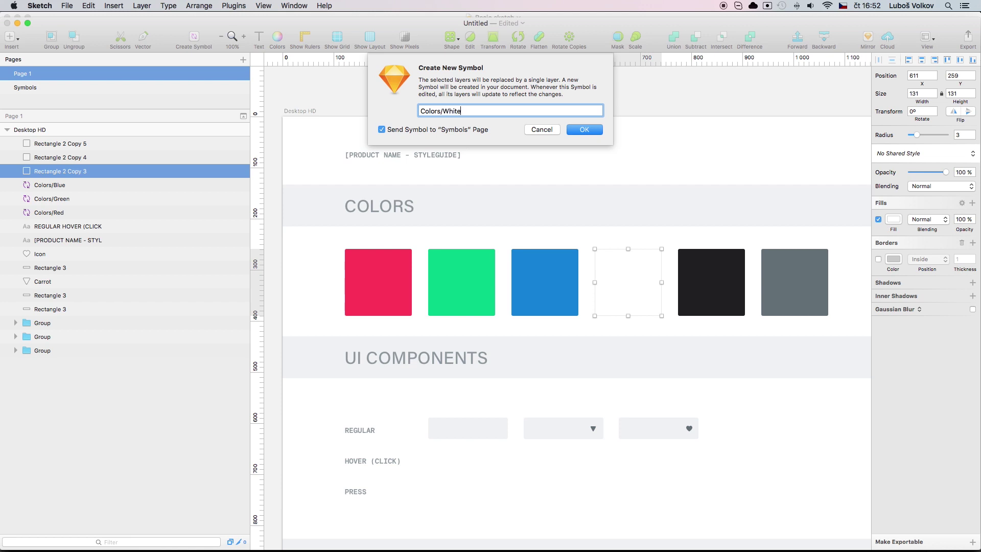
{"action": "key", "text": "Return"}
{"action": "left_click", "coordinate": [696, 259]}
{"action": "left_click", "coordinate": [193, 41]}
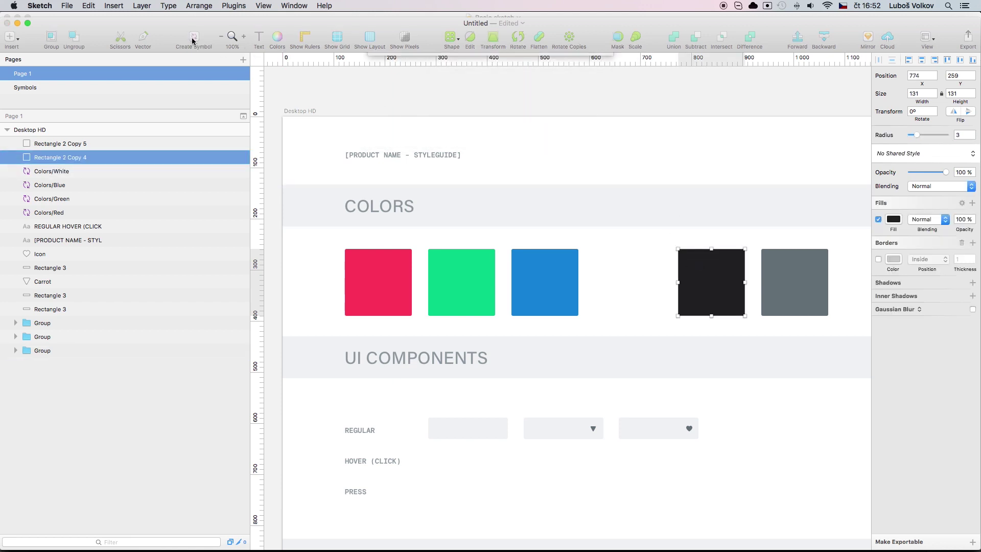
{"action": "type", "text": "Colors/Black"}
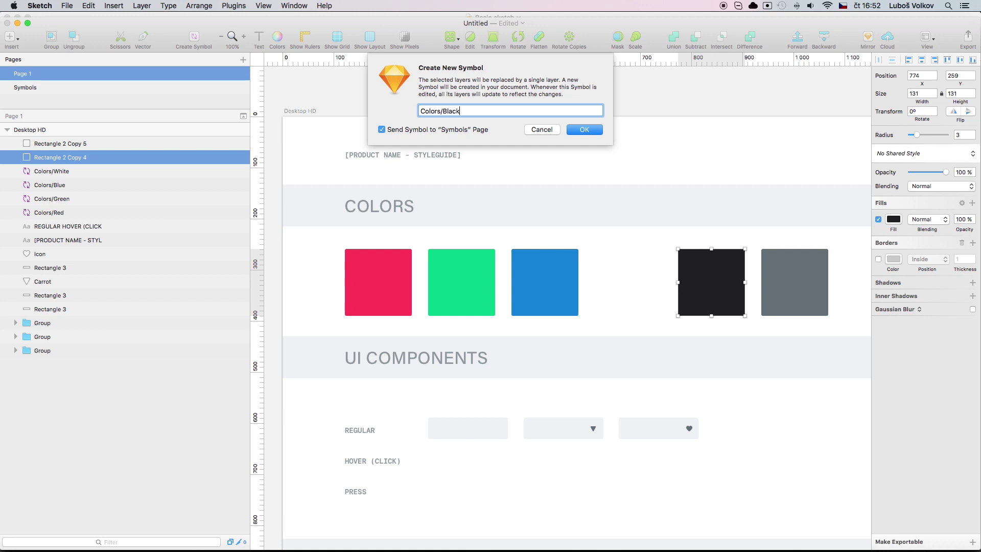
{"action": "key", "text": "Return"}
{"action": "left_click", "coordinate": [818, 306]}
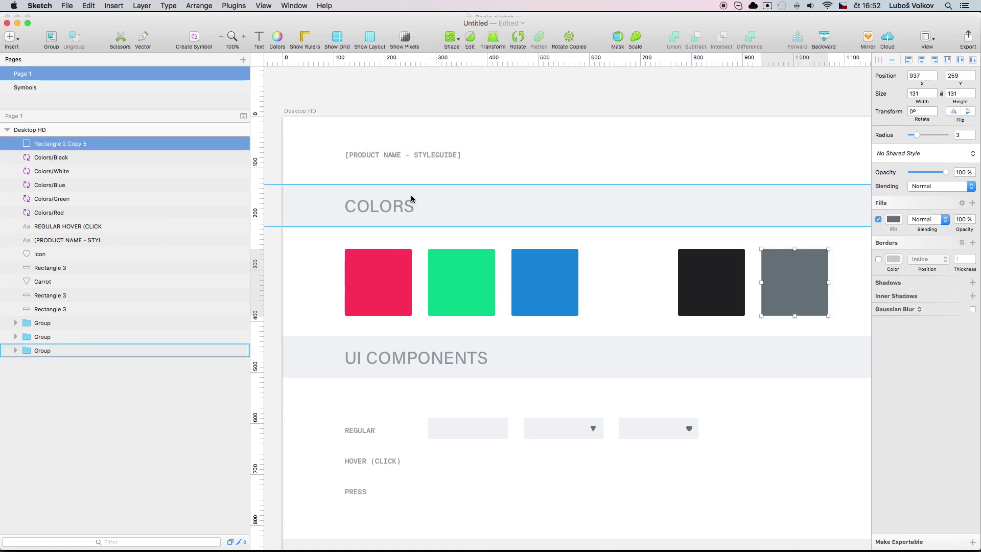
{"action": "left_click", "coordinate": [190, 38]}
{"action": "type", "text": "Colors/Grey"}
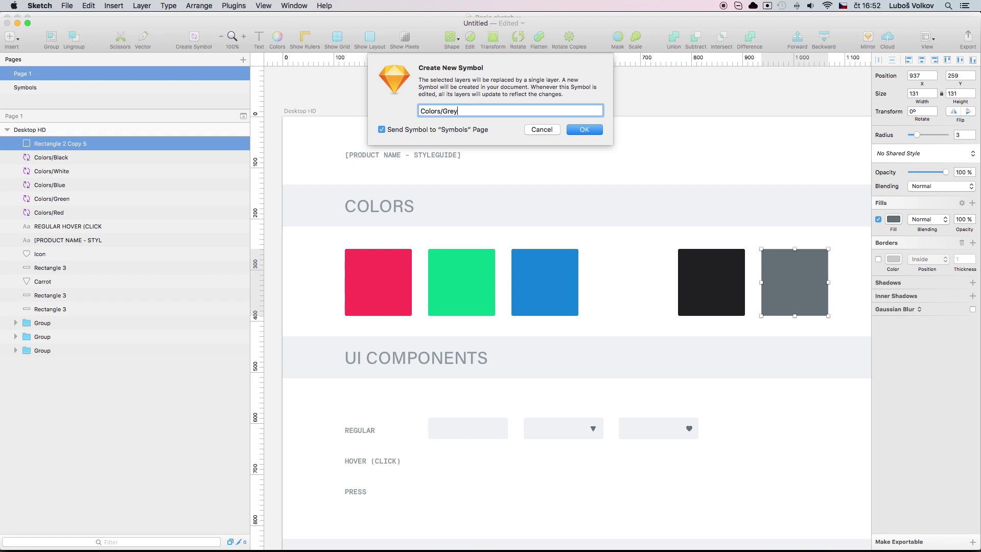
{"action": "key", "text": "Return"}
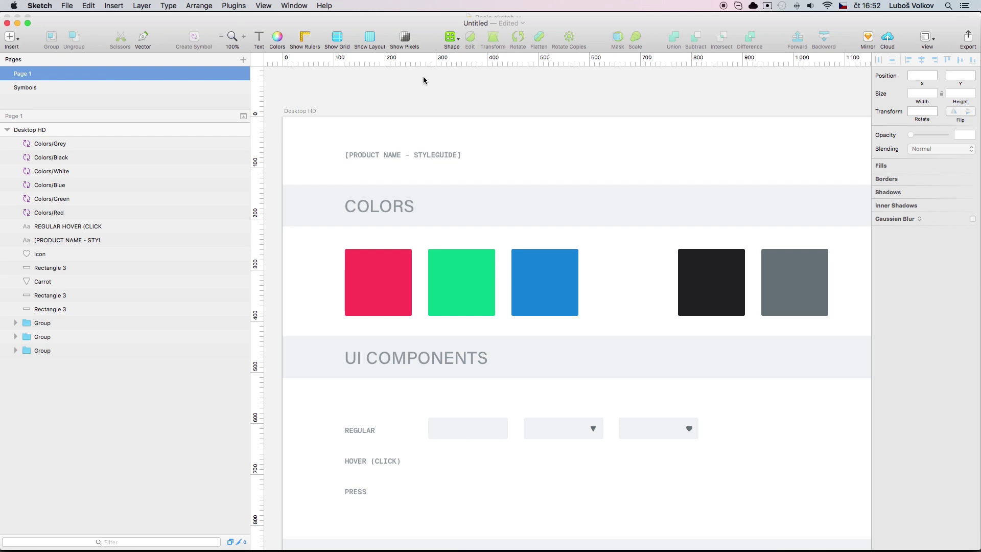
Add a new page named Design
{"action": "left_click", "coordinate": [243, 59]}
{"action": "key", "text": "Return"}
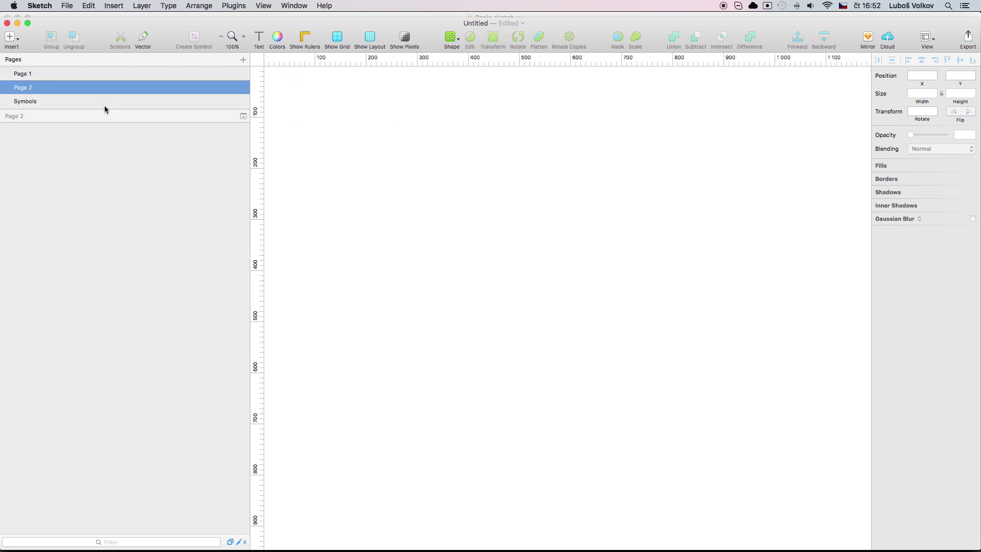
{"action": "double_click", "coordinate": [29, 92]}
{"action": "type", "text": "Design"}
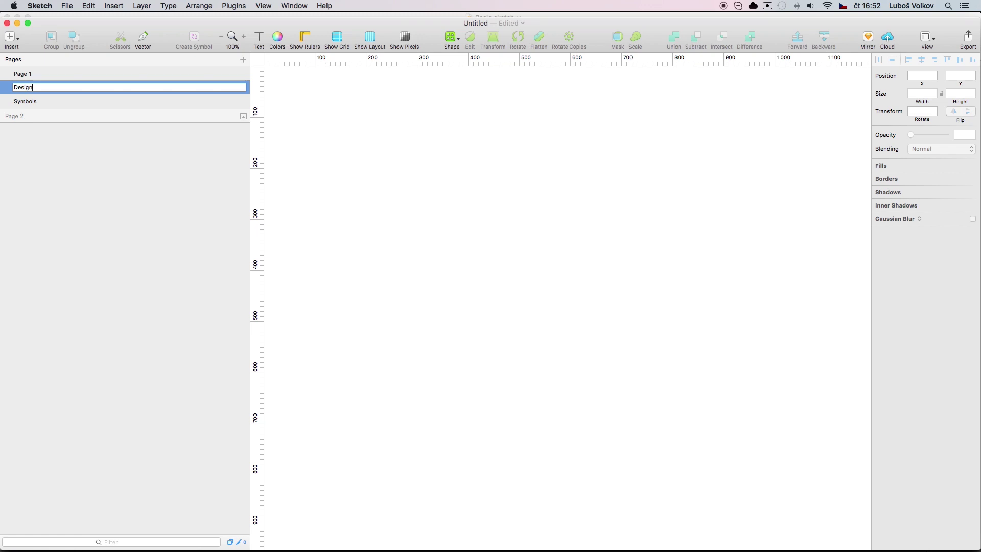
{"action": "key", "text": "Return"}
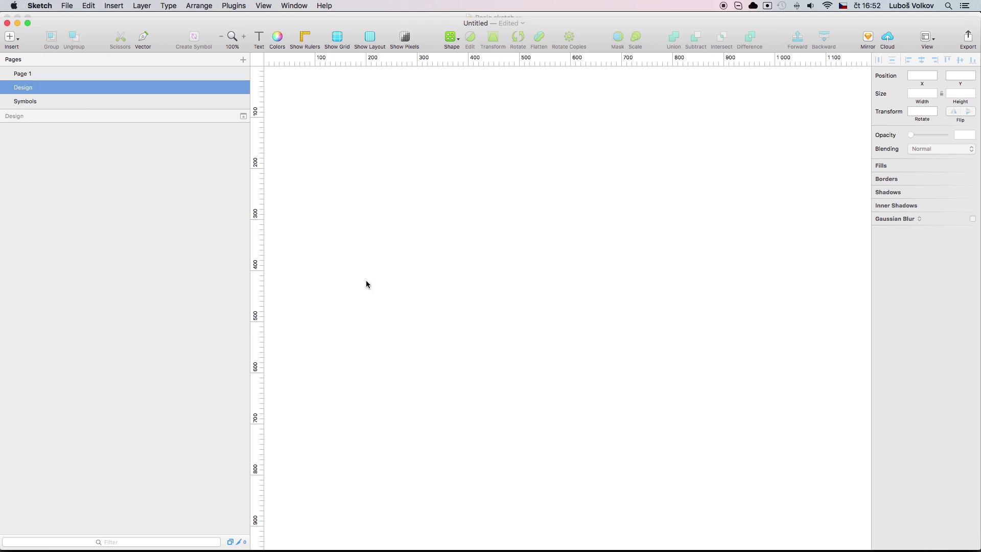
Draw an artboard with a small rectangle on it, and replace the rectangle with the Colors/Black symbol
{"action": "key", "text": "a"}
{"action": "left_click_drag", "start_coordinate": [351, 148], "coordinate": [709, 425]}
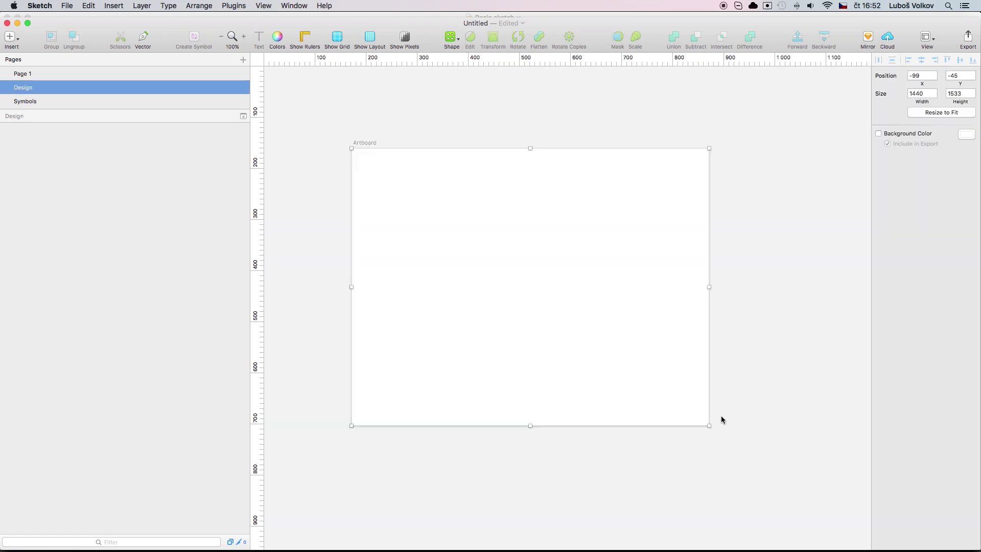
{"action": "key", "text": "r"}
{"action": "left_click_drag", "start_coordinate": [423, 192], "coordinate": [464, 221]}
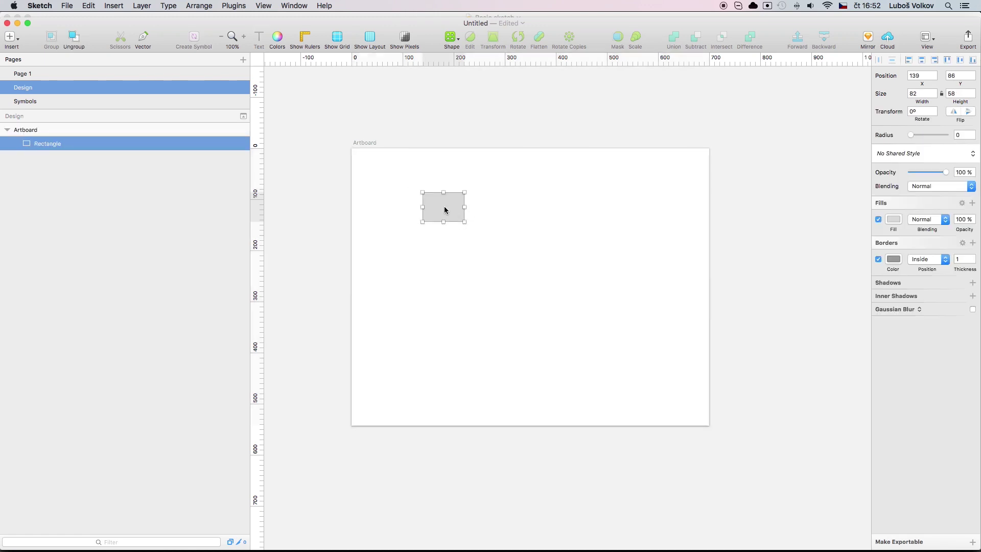
{"action": "right_click", "coordinate": [438, 203]}
{"action": "mouse_move", "coordinate": [489, 226]}
{"action": "mouse_move", "coordinate": [562, 225]}
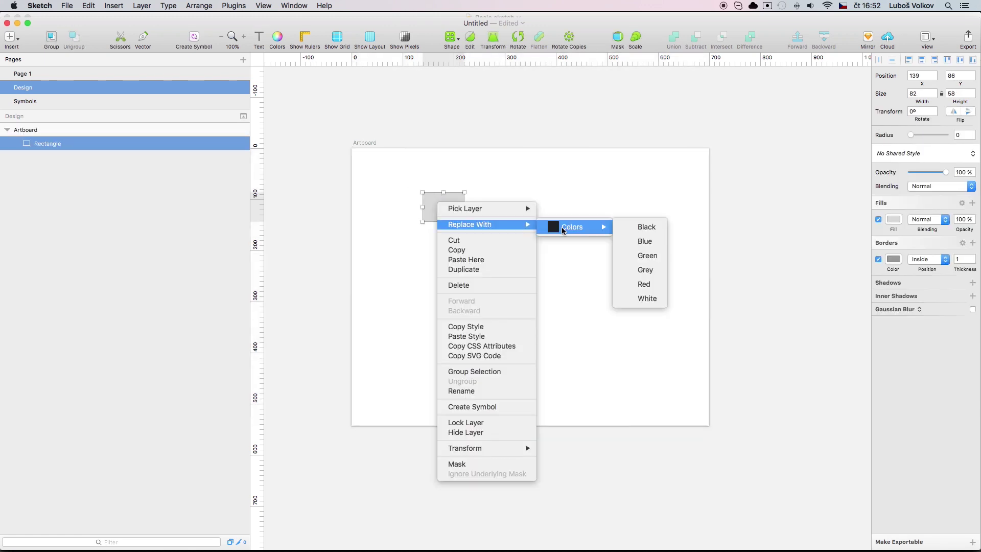
{"action": "left_click", "coordinate": [645, 225]}
Swap the square to the Colors/Red symbol and open its master for editing
{"action": "right_click", "coordinate": [462, 216]}
{"action": "mouse_move", "coordinate": [506, 234]}
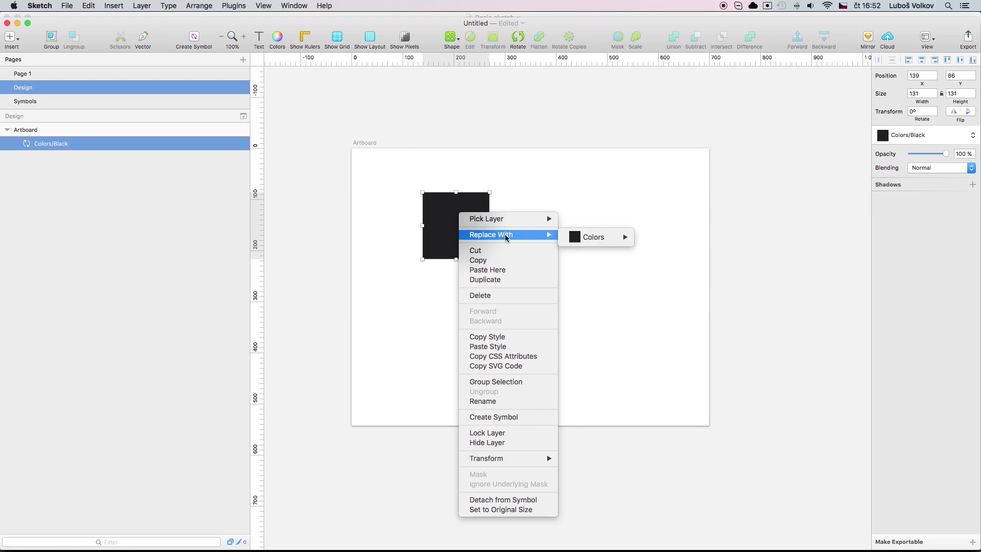
{"action": "mouse_move", "coordinate": [598, 237]}
{"action": "left_click", "coordinate": [667, 294]}
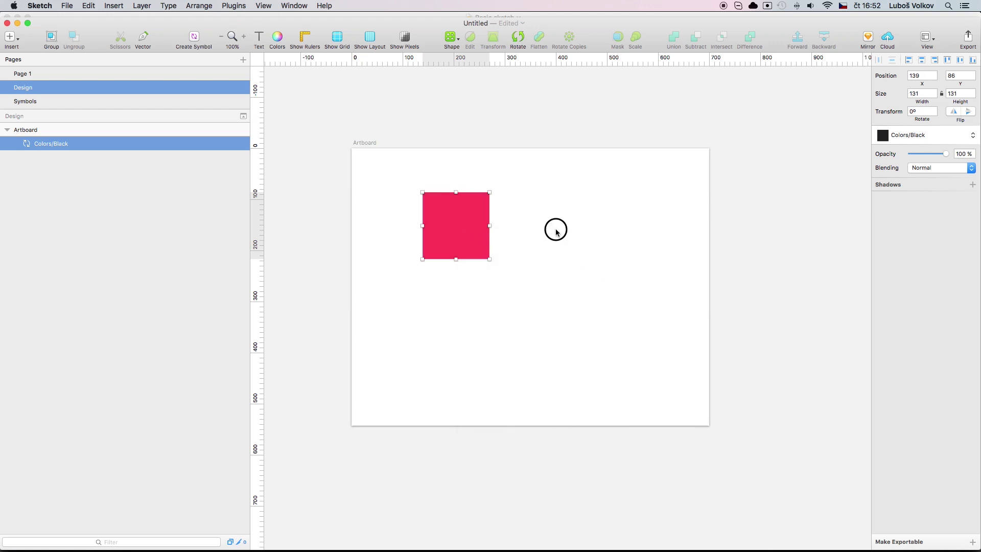
{"action": "double_click", "coordinate": [461, 221]}
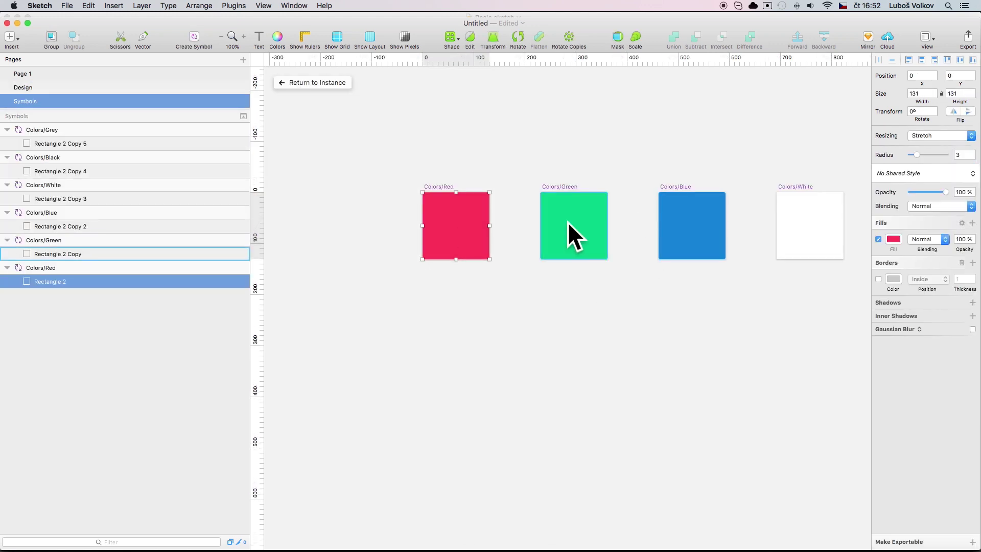
Change the Colors/Red symbol's fill to orange FC8738, then return to Page 1's styleguide
{"action": "left_click", "coordinate": [894, 240]}
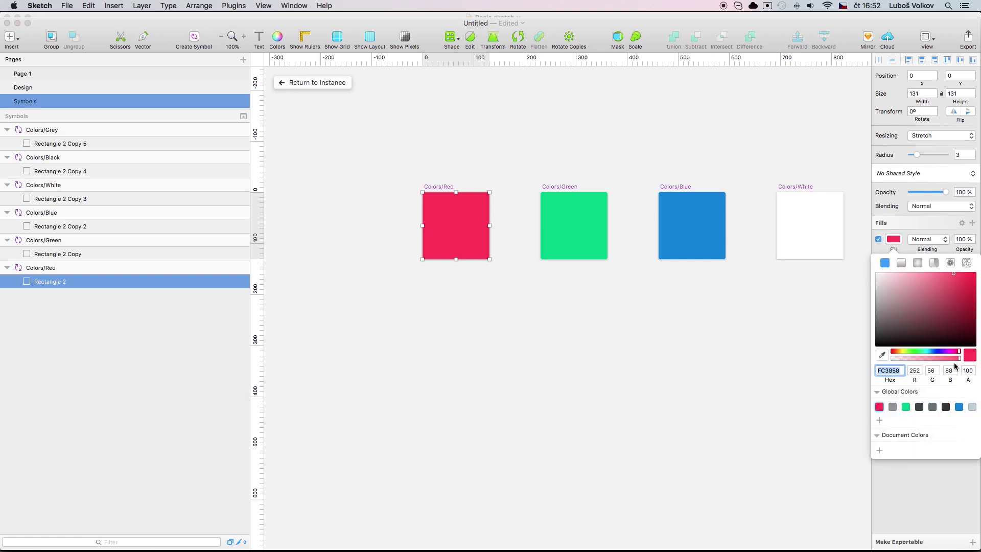
{"action": "left_click_drag", "start_coordinate": [903, 352], "coordinate": [894, 352]}
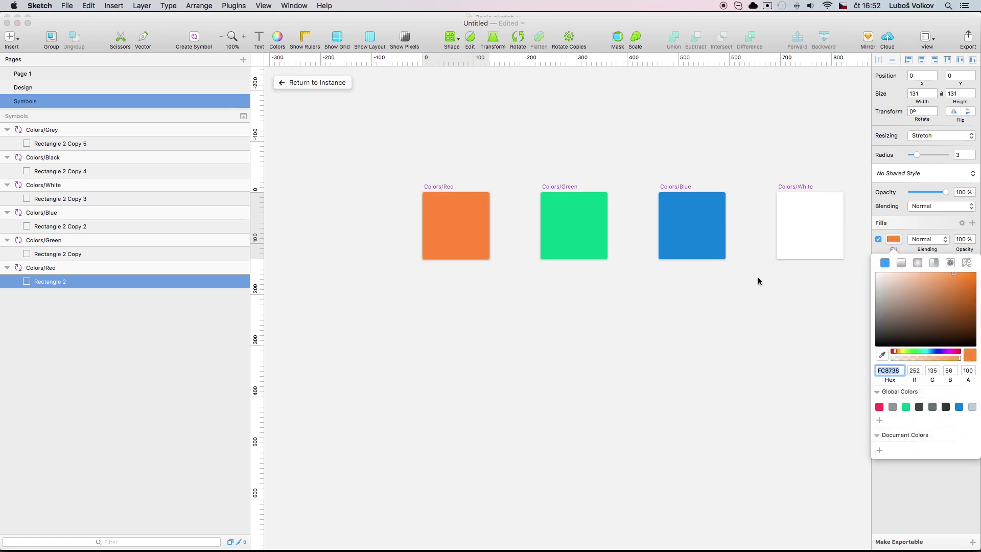
{"action": "left_click", "coordinate": [335, 83]}
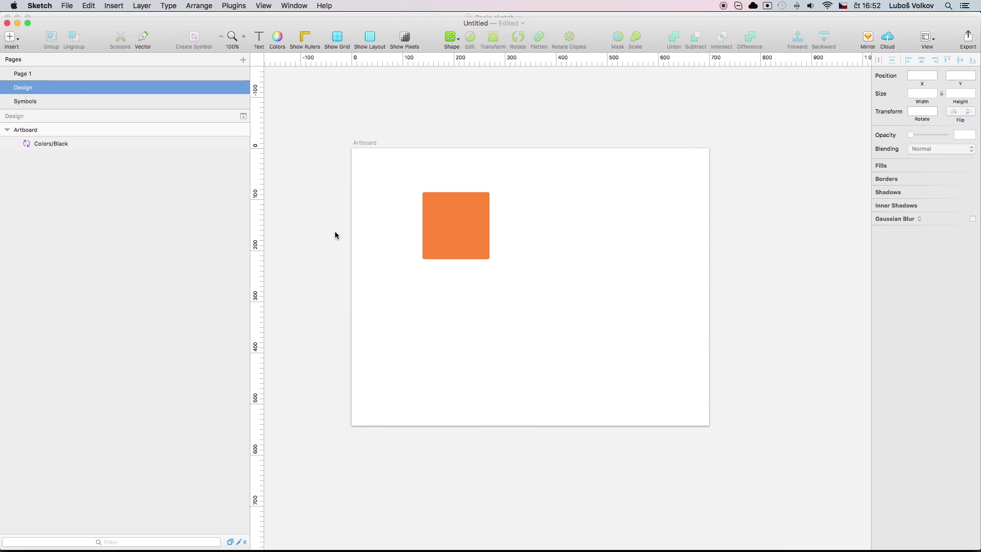
{"action": "left_click", "coordinate": [22, 73]}
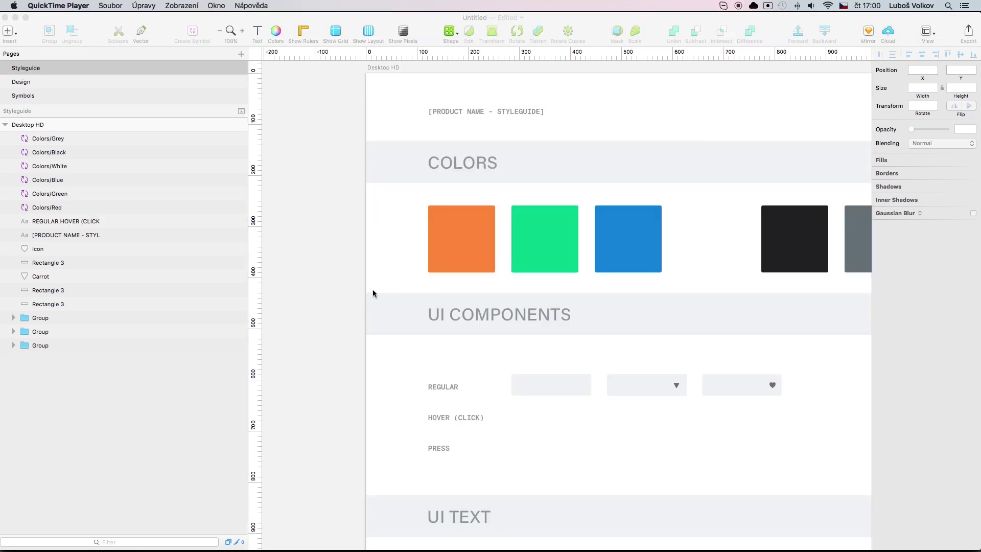
{"action": "left_click", "coordinate": [355, 297]}
Add centred 'Button' text inside the REGULAR box and group it with the rectangle
{"action": "scroll", "coordinate": [351, 298], "scroll_direction": "down", "scroll_amount": 3}
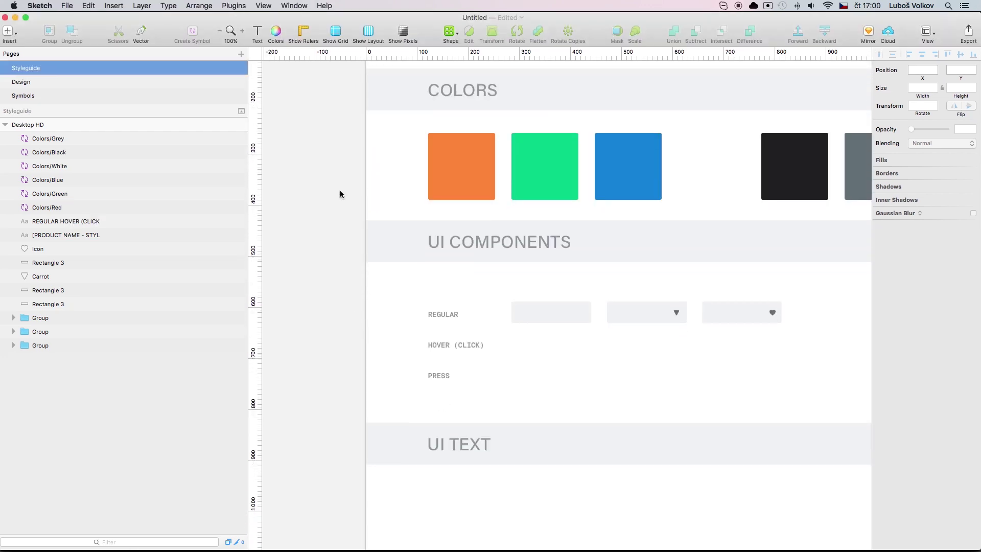
{"action": "left_click", "coordinate": [242, 32]}
{"action": "left_click", "coordinate": [539, 334]}
{"action": "key", "text": "t"}
{"action": "left_click", "coordinate": [520, 328]}
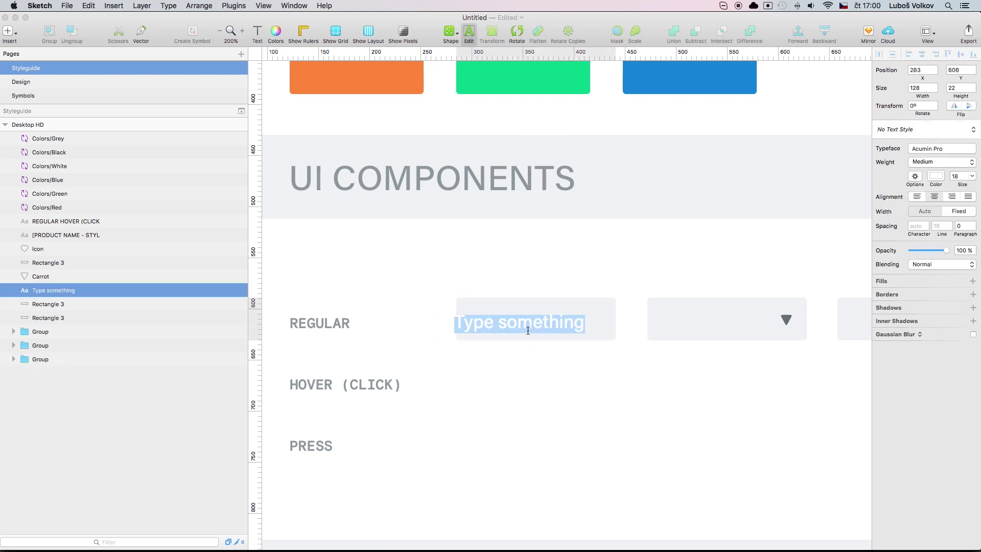
{"action": "type", "text": "Button"}
{"action": "key", "text": "Escape"}
{"action": "left_click_drag", "start_coordinate": [547, 320], "coordinate": [552, 320]}
{"action": "left_click", "coordinate": [508, 336], "text": "shift"}
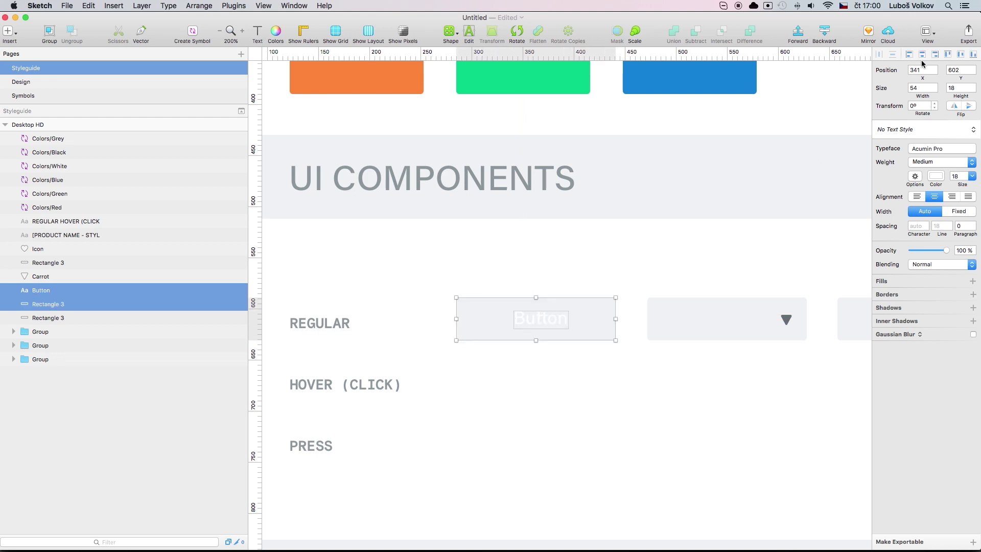
{"action": "left_click", "coordinate": [922, 54]}
{"action": "key", "text": "super+g"}
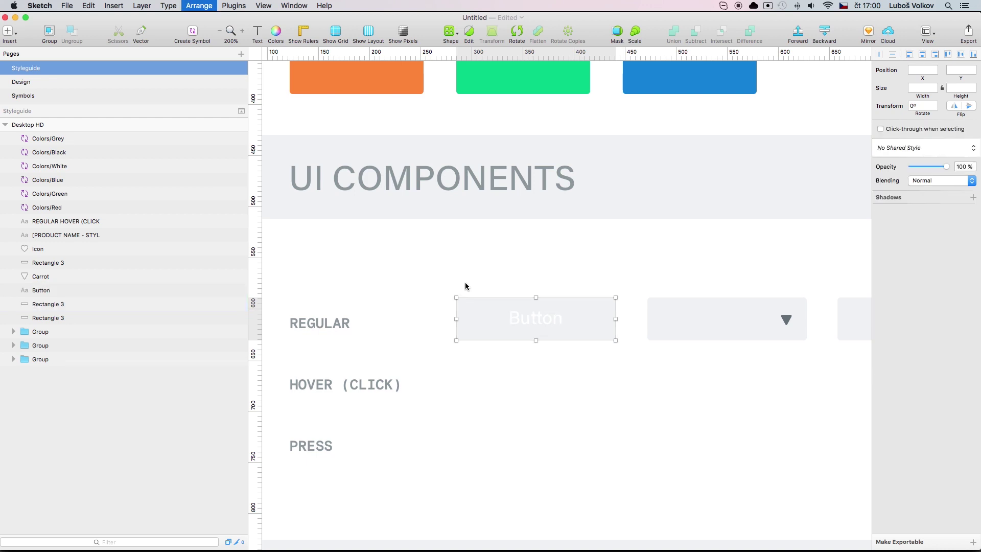
Make the group the UI/Buttons/Regular symbol and open its master for editing
{"action": "left_click", "coordinate": [192, 31]}
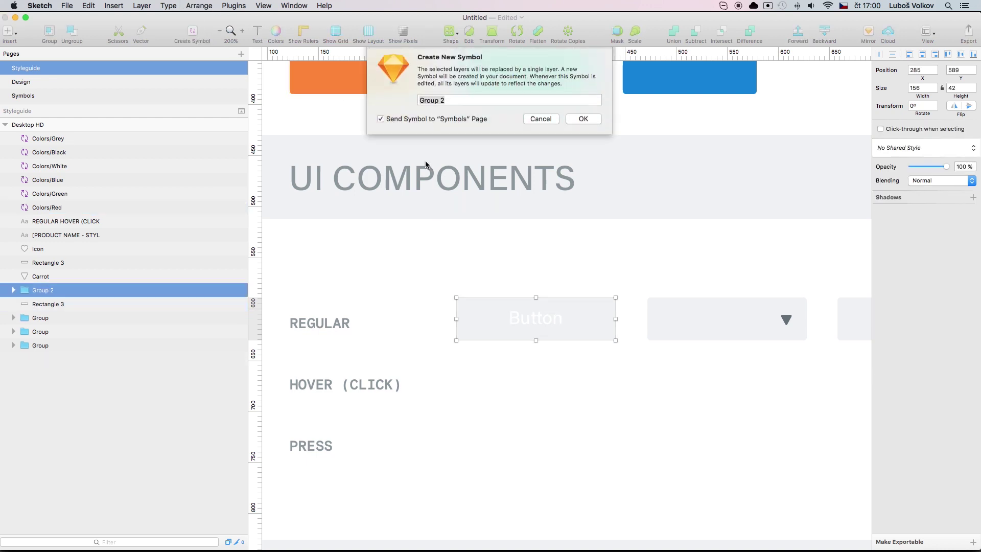
{"action": "type", "text": "UI/Buttons/"}
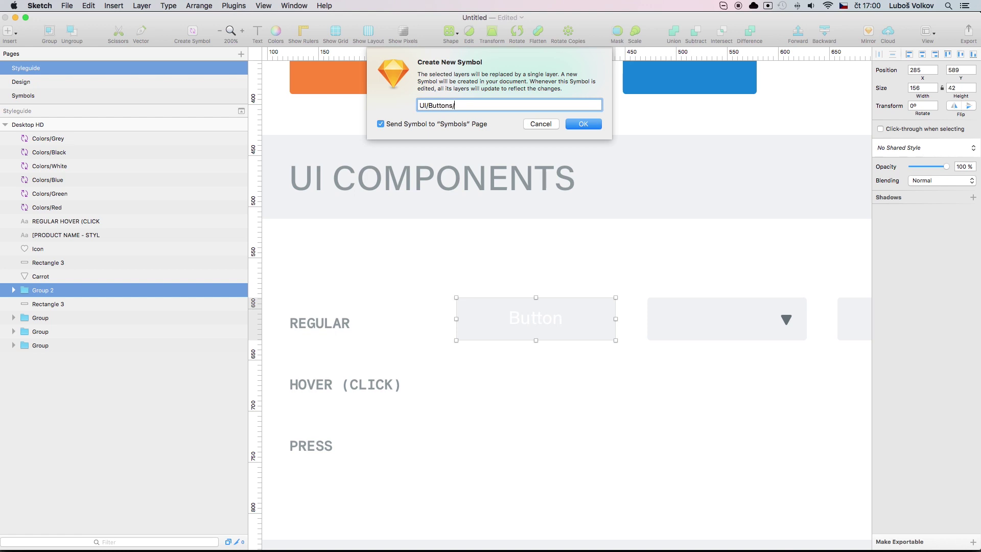
{"action": "type", "text": "Regular"}
{"action": "key", "text": "Return"}
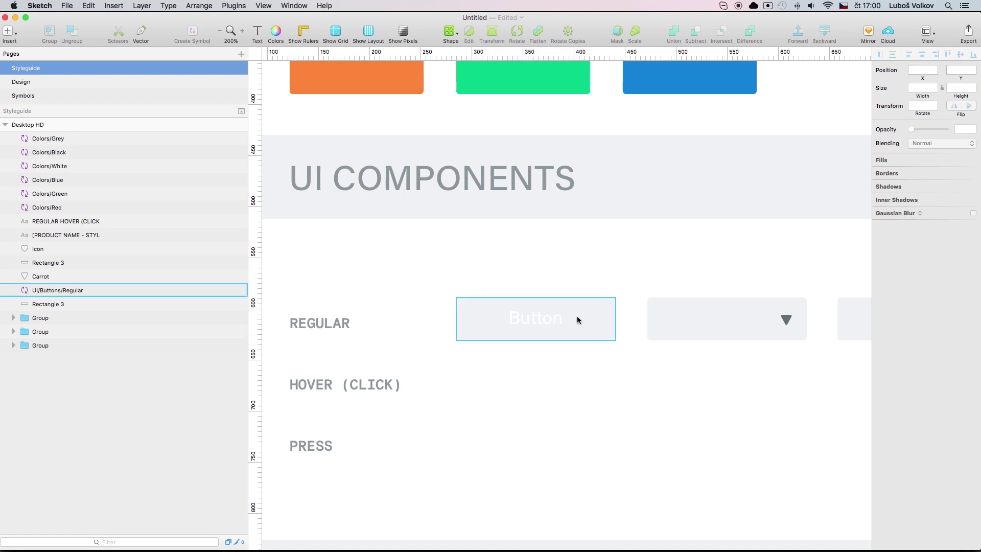
{"action": "double_click", "coordinate": [578, 315]}
{"action": "left_click", "coordinate": [668, 264]}
{"action": "left_click", "coordinate": [562, 324]}
{"action": "left_click", "coordinate": [541, 277]}
{"action": "left_click", "coordinate": [543, 321]}
{"action": "double_click", "coordinate": [544, 320]}
{"action": "left_click", "coordinate": [936, 196]}
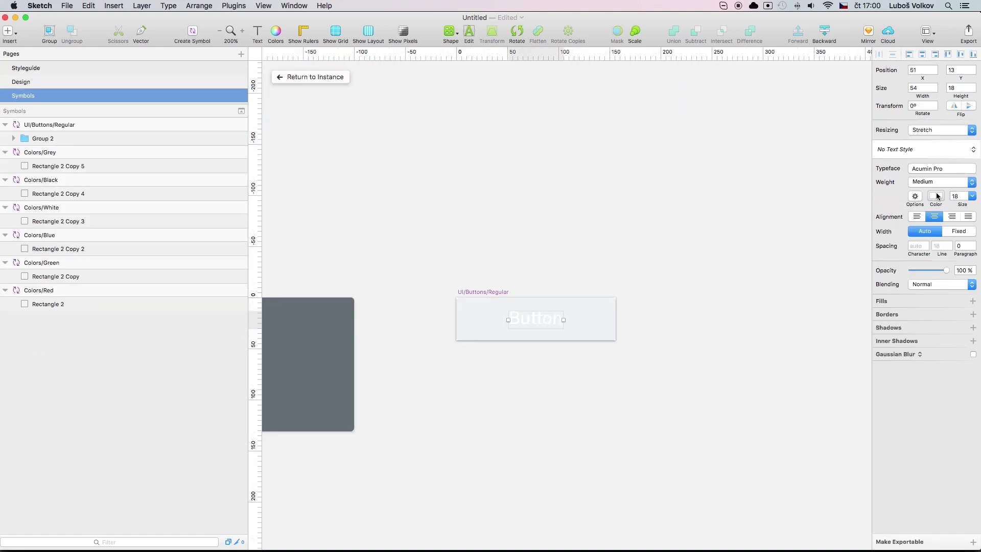
{"action": "left_click", "coordinate": [584, 328]}
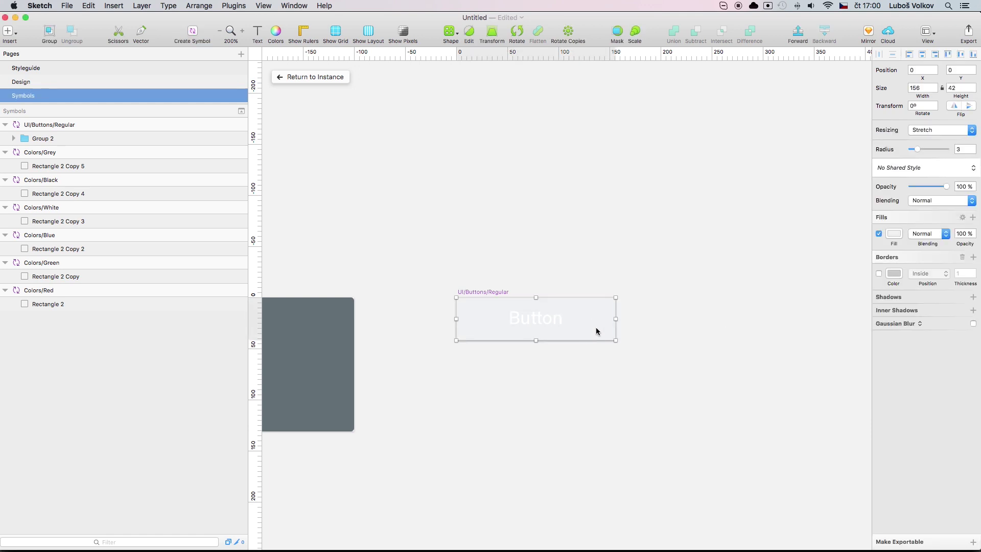
{"action": "key", "text": "super+2"}
Replace the button background with the Colors/Blue symbol and resize the button to 156×42
{"action": "right_click", "coordinate": [601, 333]}
{"action": "mouse_move", "coordinate": [665, 293]}
{"action": "mouse_move", "coordinate": [747, 293]}
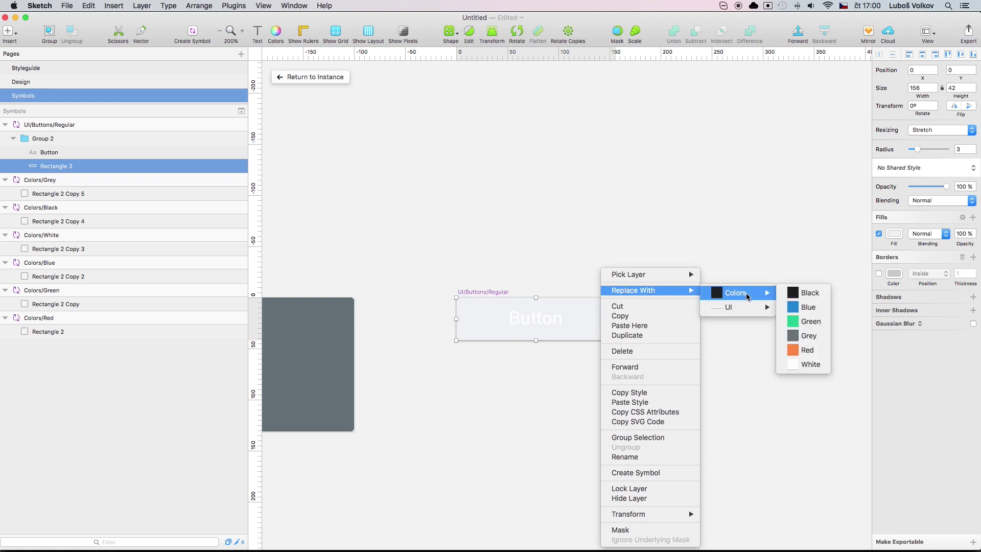
{"action": "left_click", "coordinate": [801, 313]}
{"action": "left_click", "coordinate": [520, 429]}
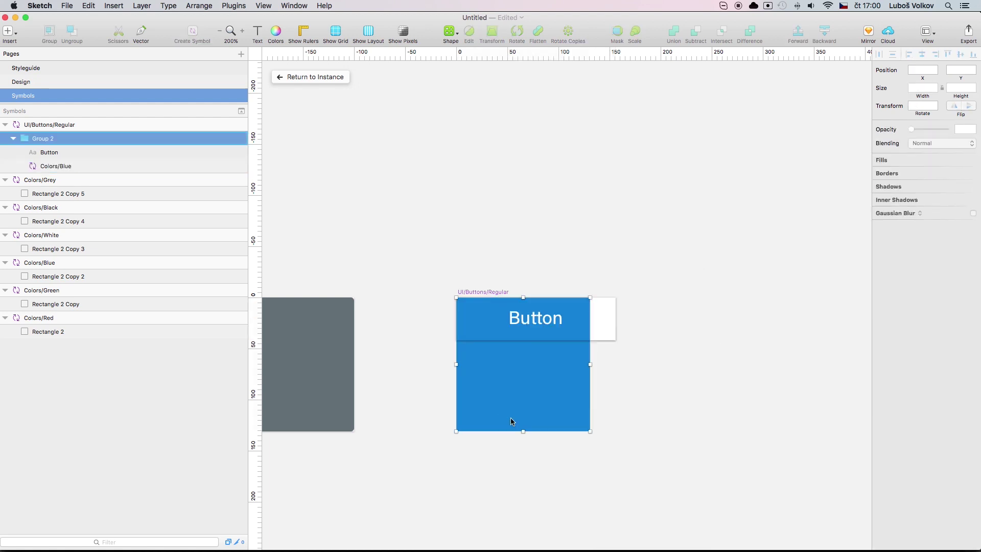
{"action": "left_click_drag", "start_coordinate": [523, 432], "coordinate": [530, 339]}
{"action": "left_click_drag", "start_coordinate": [590, 319], "coordinate": [619, 322]}
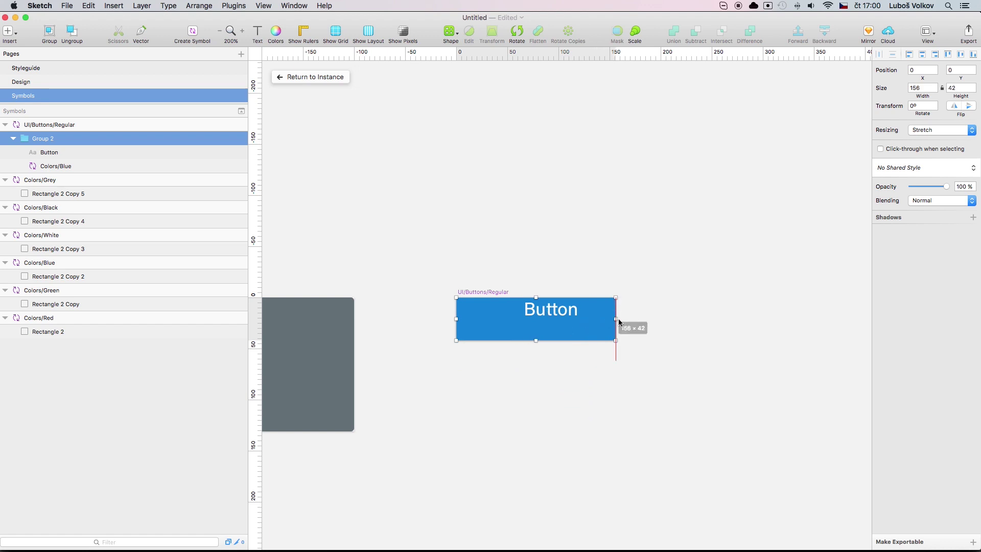
Centre the Button text vertically on the blue background
{"action": "double_click", "coordinate": [553, 316]}
{"action": "left_click_drag", "start_coordinate": [552, 318], "coordinate": [553, 328]}
{"action": "left_click", "coordinate": [583, 320], "text": "shift"}
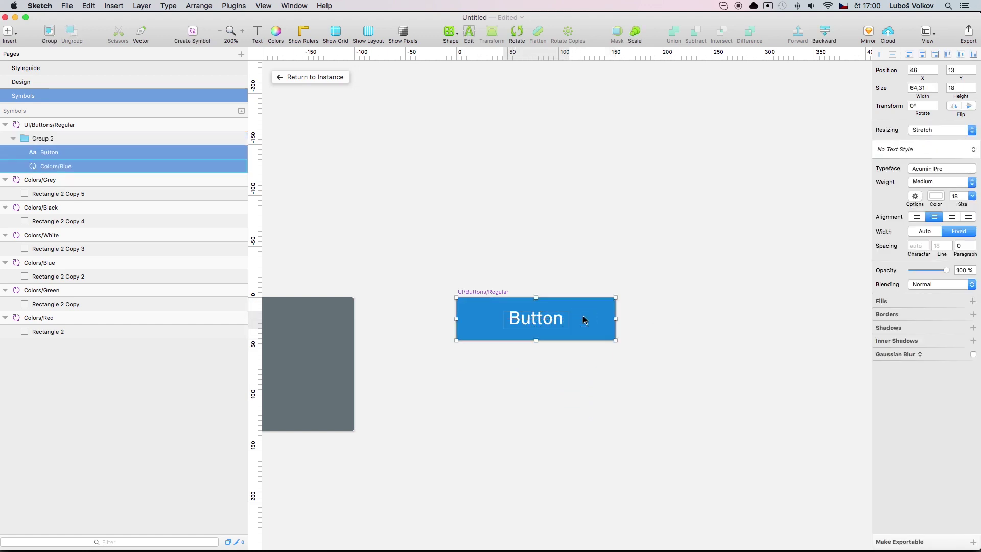
{"action": "left_click", "coordinate": [926, 57]}
{"action": "left_click", "coordinate": [603, 311]}
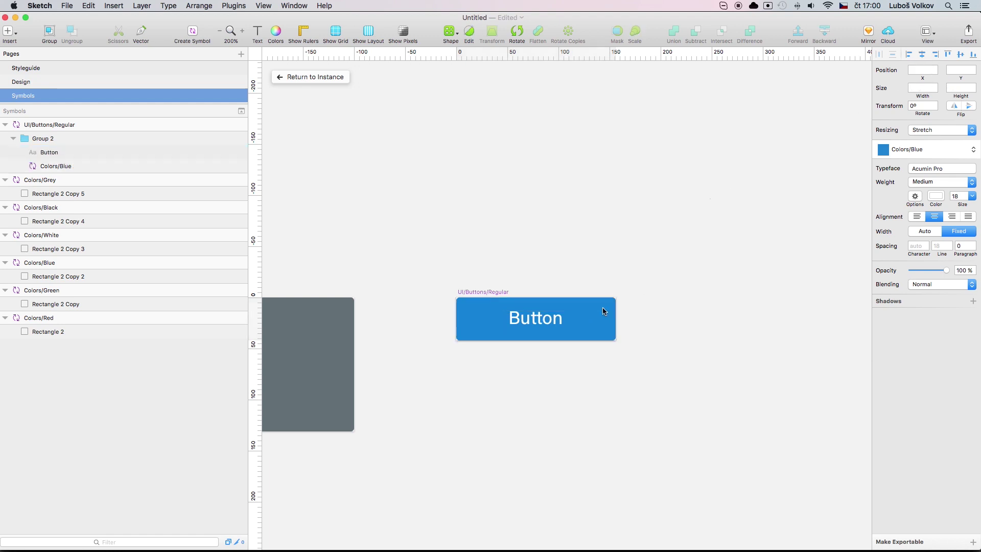
{"action": "left_click", "coordinate": [642, 298]}
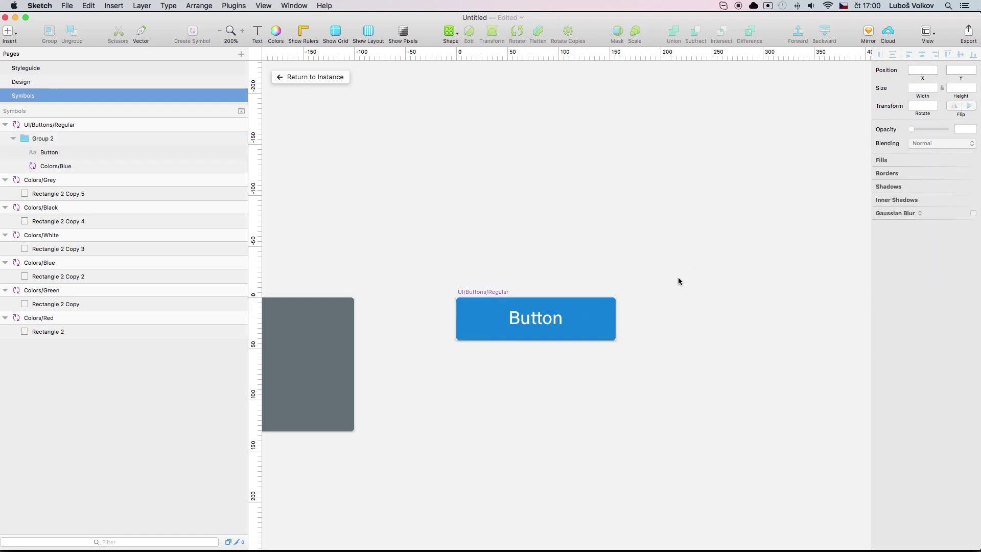
{"action": "key", "text": "super+0"}
{"action": "scroll", "coordinate": [613, 266], "scroll_direction": "left", "scroll_amount": 10}
Duplicate Colors/Blue, lighten the copy's fill to 2D94E7 and name it Colors/Blue Hover
{"action": "left_click", "coordinate": [519, 291]}
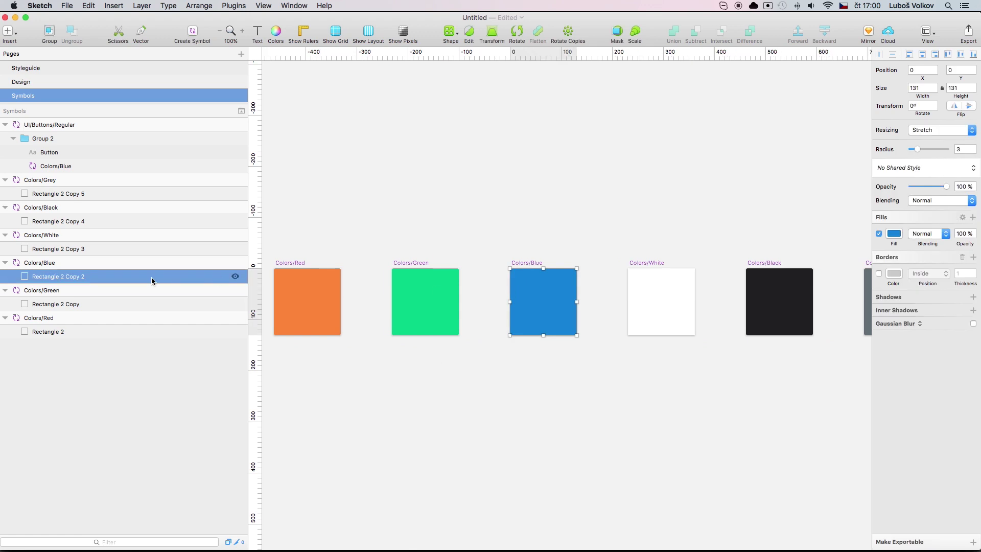
{"action": "left_click", "coordinate": [117, 263]}
{"action": "key", "text": "super+d"}
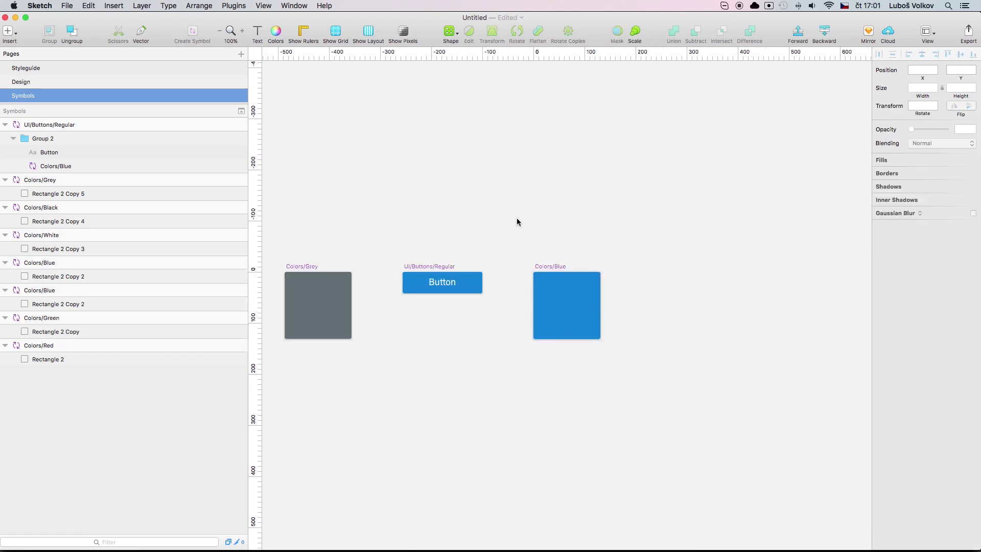
{"action": "key", "text": "super+plus"}
{"action": "left_click", "coordinate": [615, 270]}
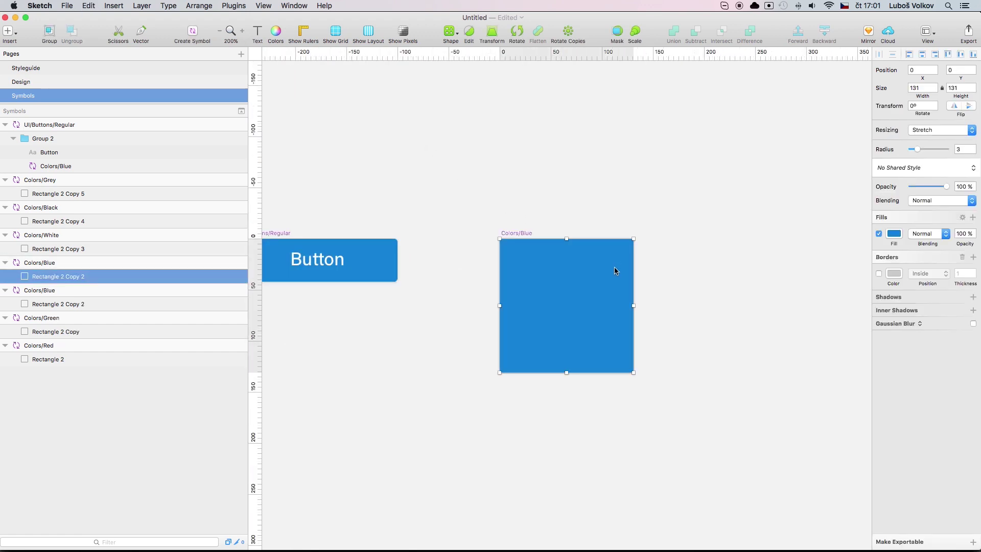
{"action": "left_click", "coordinate": [894, 233]}
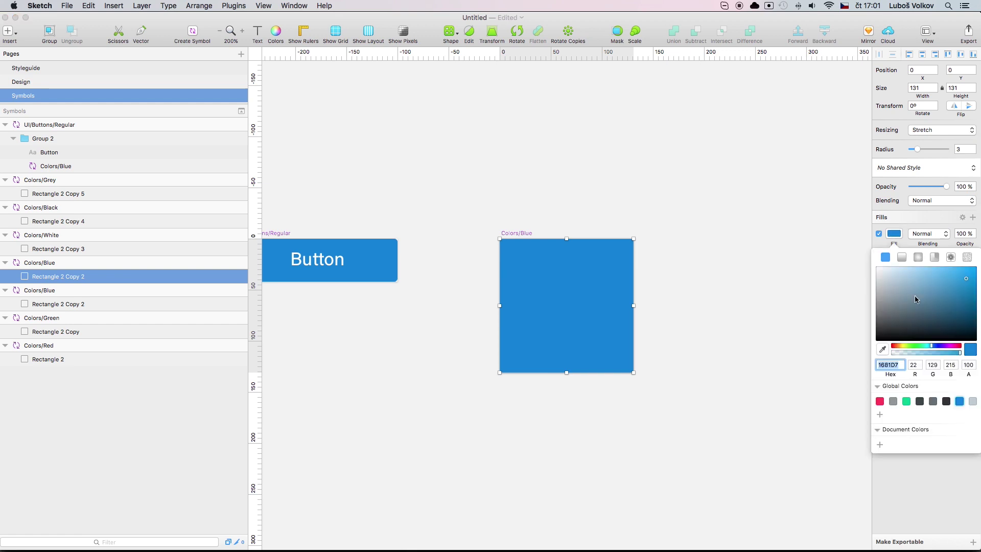
{"action": "left_click", "coordinate": [957, 276]}
{"action": "left_click_drag", "start_coordinate": [957, 276], "coordinate": [956, 274]}
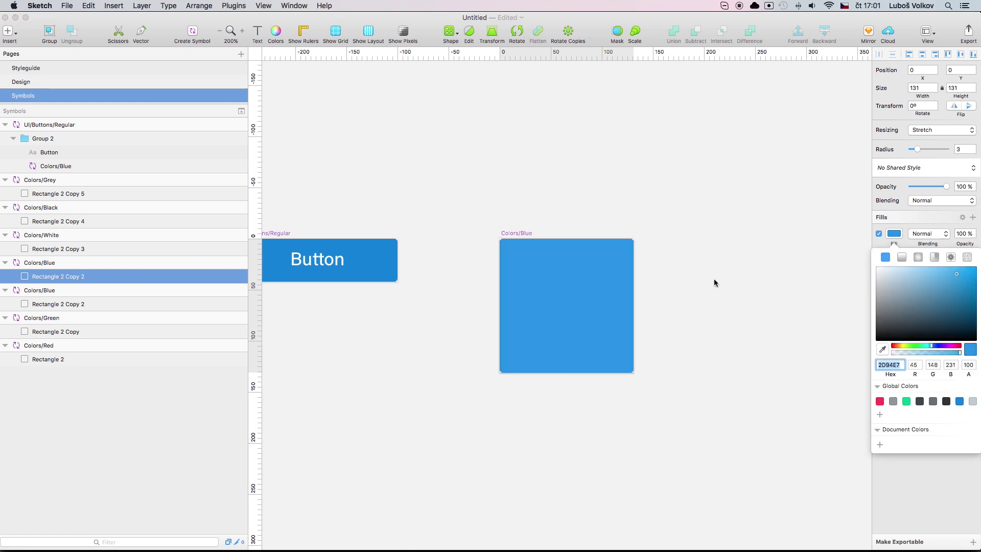
{"action": "double_click", "coordinate": [44, 267]}
{"action": "type", "text": "Hover"}
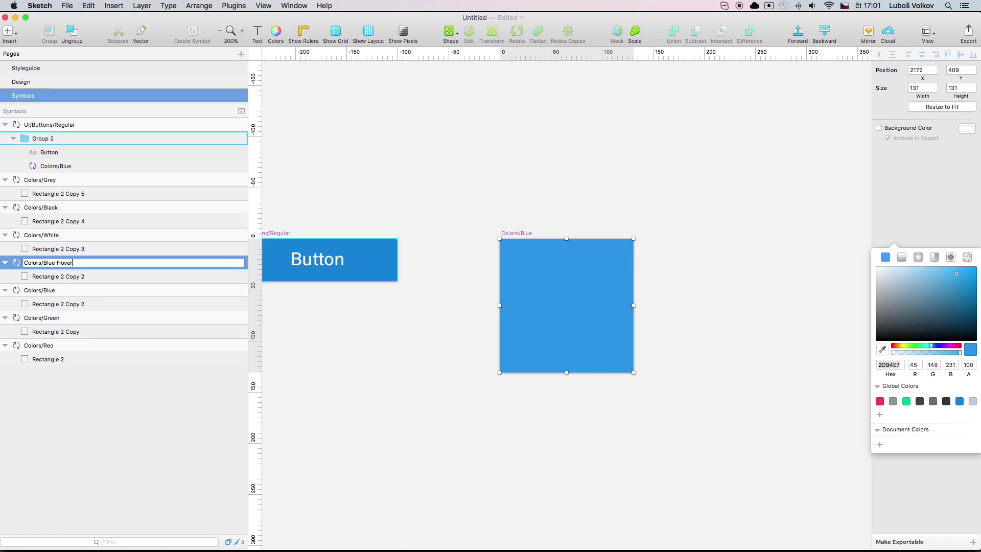
{"action": "key", "text": "Return"}
Duplicate Colors/Blue Hover, darken its blue and name it Colors/Blue Click
{"action": "key", "text": "super+d"}
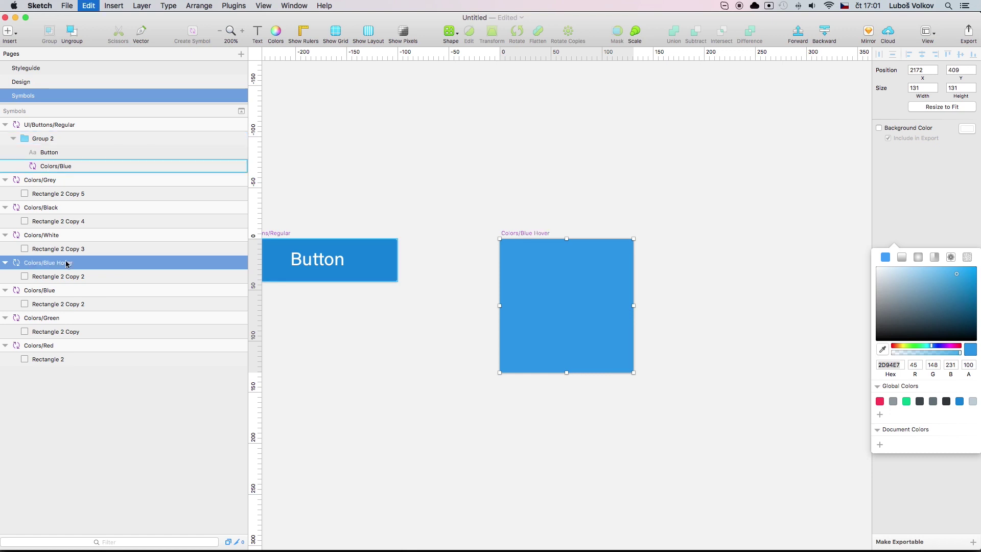
{"action": "left_click_drag", "start_coordinate": [955, 286], "coordinate": [966, 287]}
{"action": "left_click", "coordinate": [568, 268]}
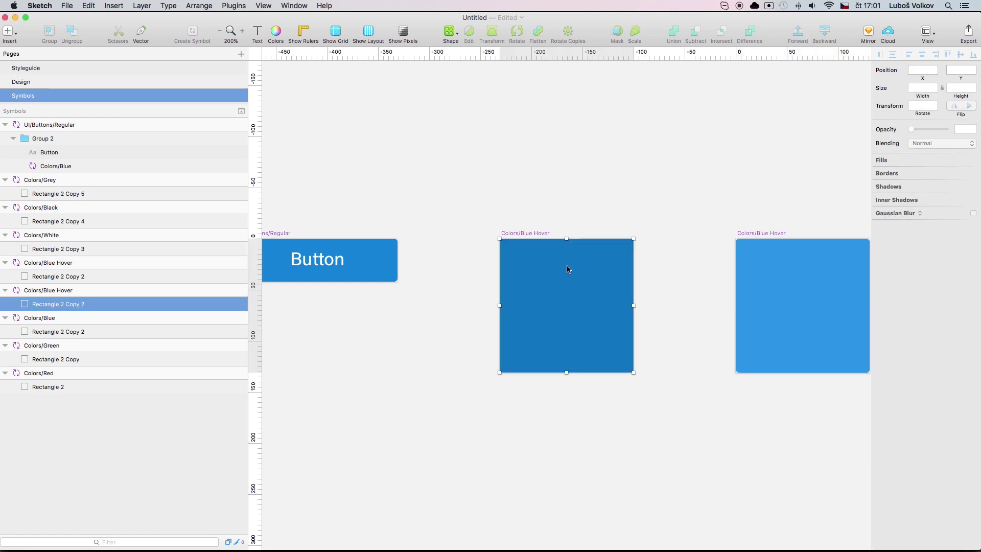
{"action": "double_click", "coordinate": [75, 289]}
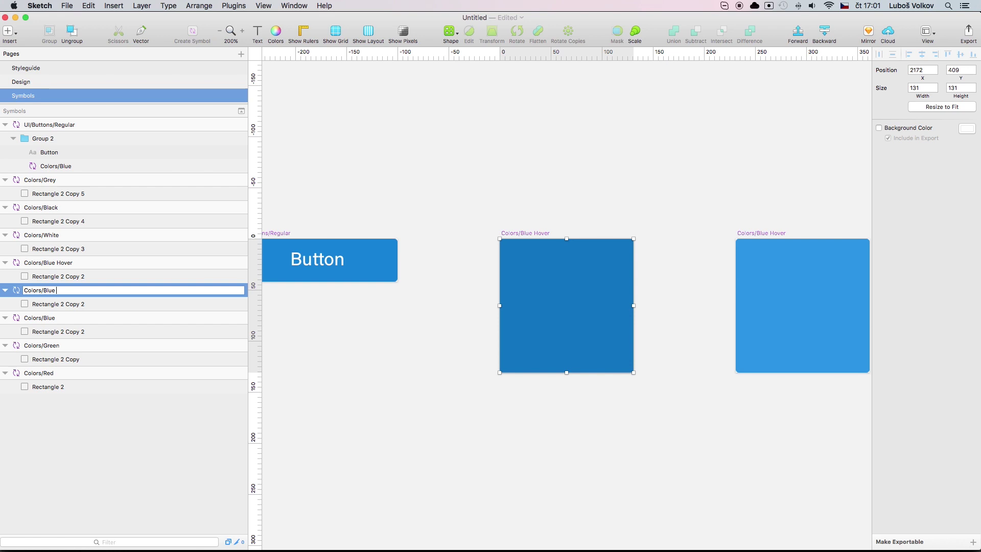
{"action": "type", "text": "Click"}
{"action": "key", "text": "Return"}
{"action": "left_click", "coordinate": [614, 435]}
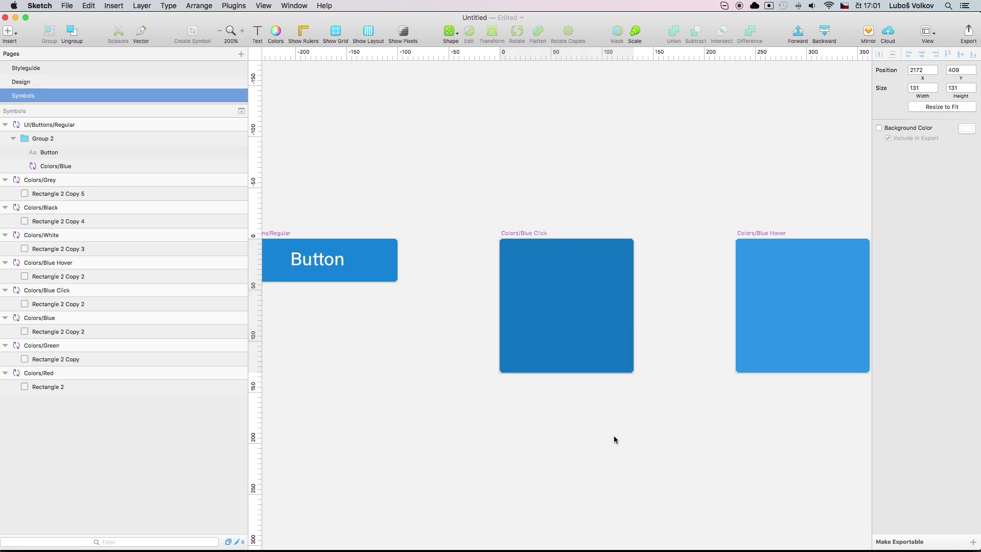
{"action": "scroll", "coordinate": [588, 409], "scroll_direction": "right", "scroll_amount": 5}
{"action": "left_click", "coordinate": [173, 277]}
Duplicate Colors/Blue Hover, fill the copy light grey-blue, then show the Styleguide page
{"action": "left_click", "coordinate": [101, 264]}
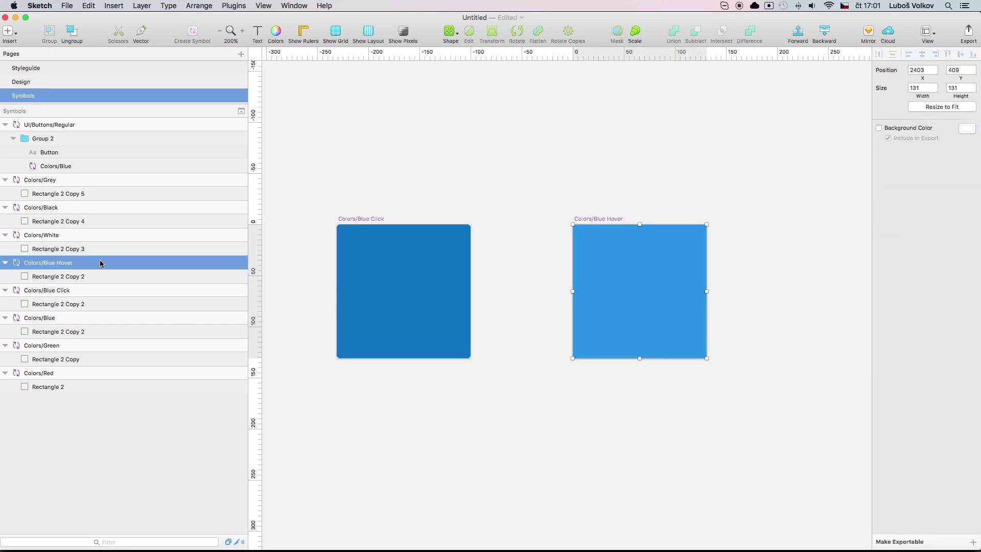
{"action": "key", "text": "super+d"}
{"action": "left_click", "coordinate": [559, 329]}
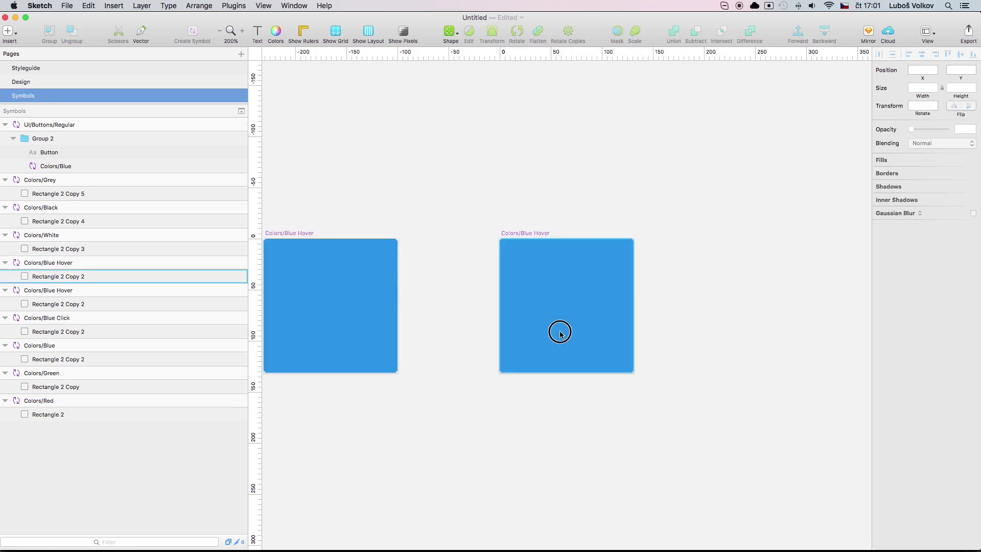
{"action": "left_click", "coordinate": [894, 234]}
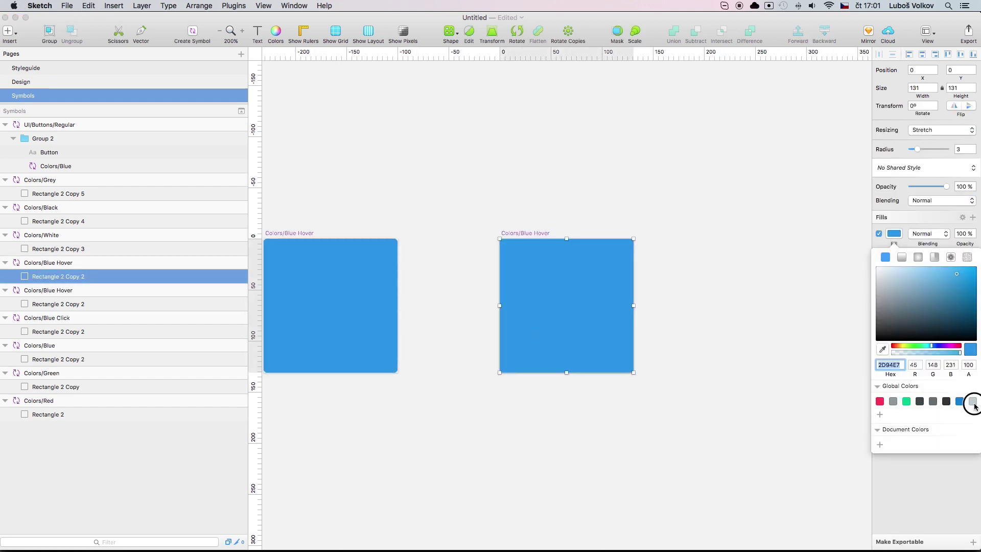
{"action": "left_click", "coordinate": [972, 402]}
{"action": "left_click", "coordinate": [782, 359]}
{"action": "left_click", "coordinate": [546, 451]}
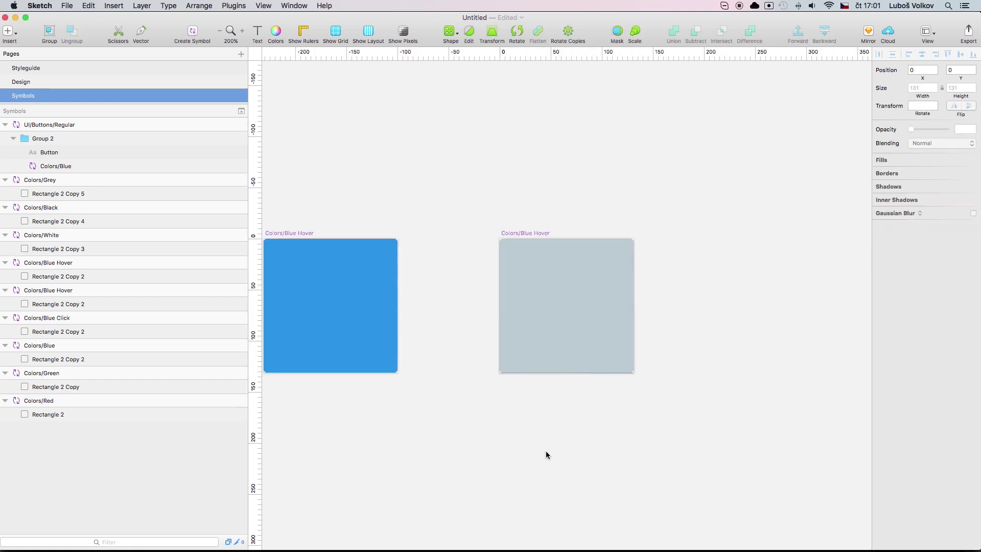
{"action": "left_click", "coordinate": [62, 70]}
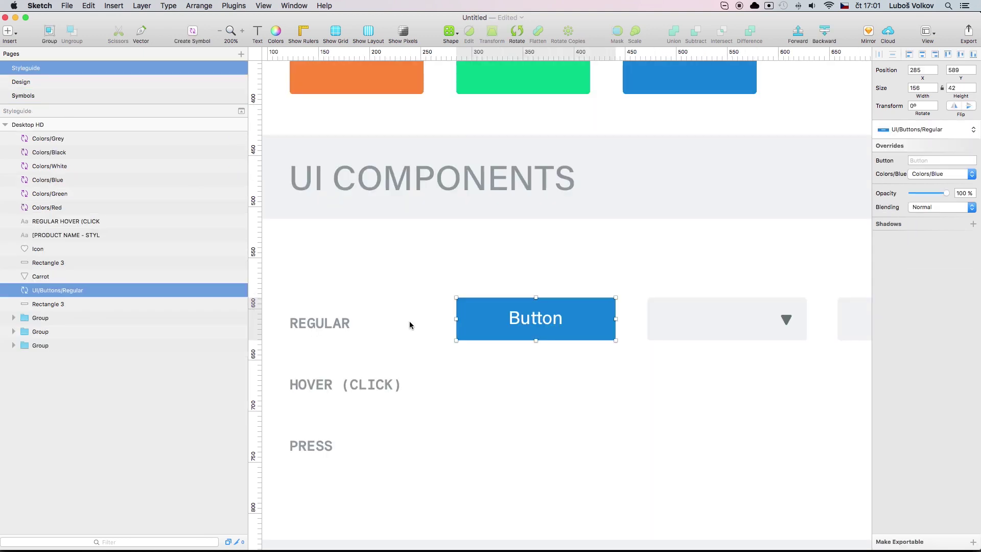
Try the Button instance's colour override as Blue Click, Blue Hover, Blue, Green, Red, White, Black and Grey
{"action": "left_click", "coordinate": [552, 327]}
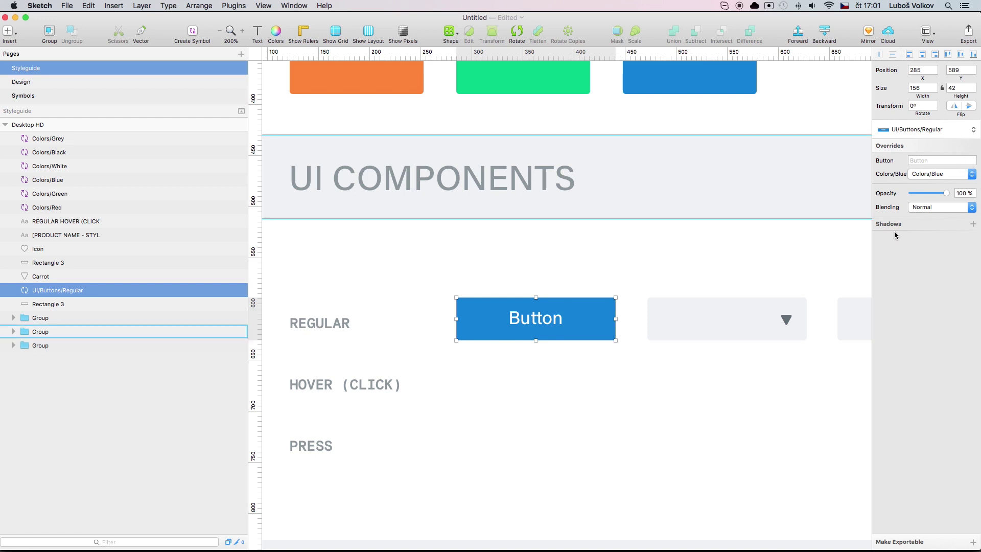
{"action": "left_click", "coordinate": [945, 178]}
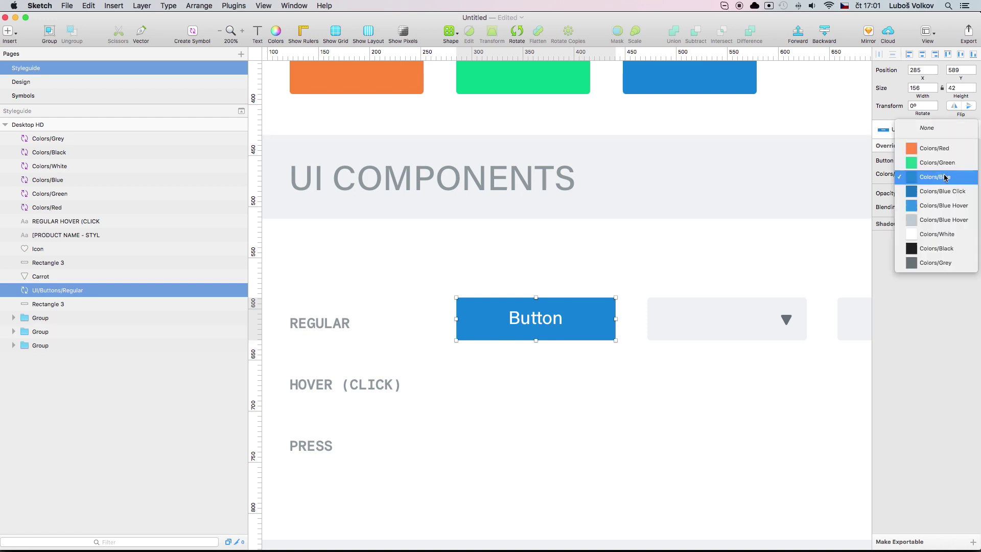
{"action": "left_click", "coordinate": [945, 195]}
{"action": "left_click", "coordinate": [942, 177]}
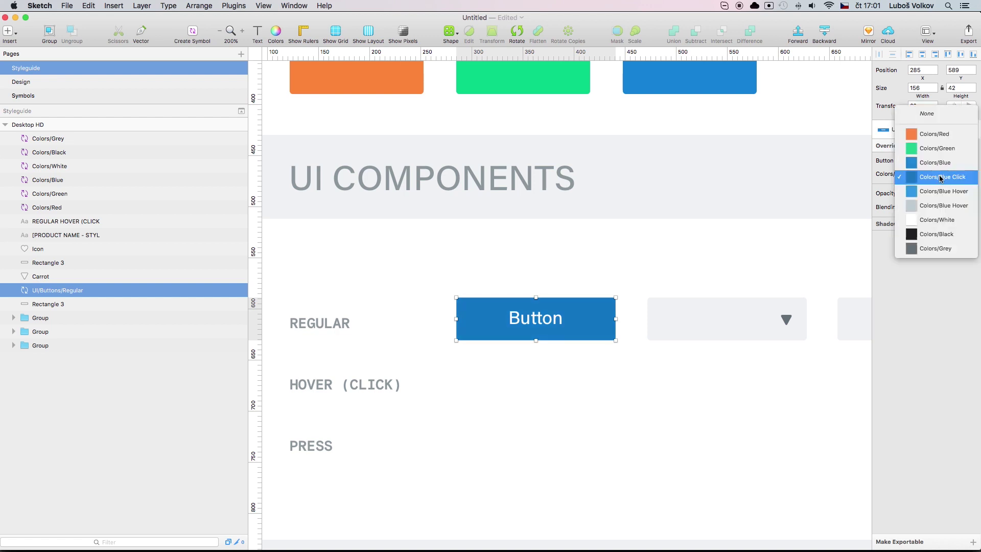
{"action": "left_click", "coordinate": [941, 191]}
{"action": "left_click", "coordinate": [938, 180]}
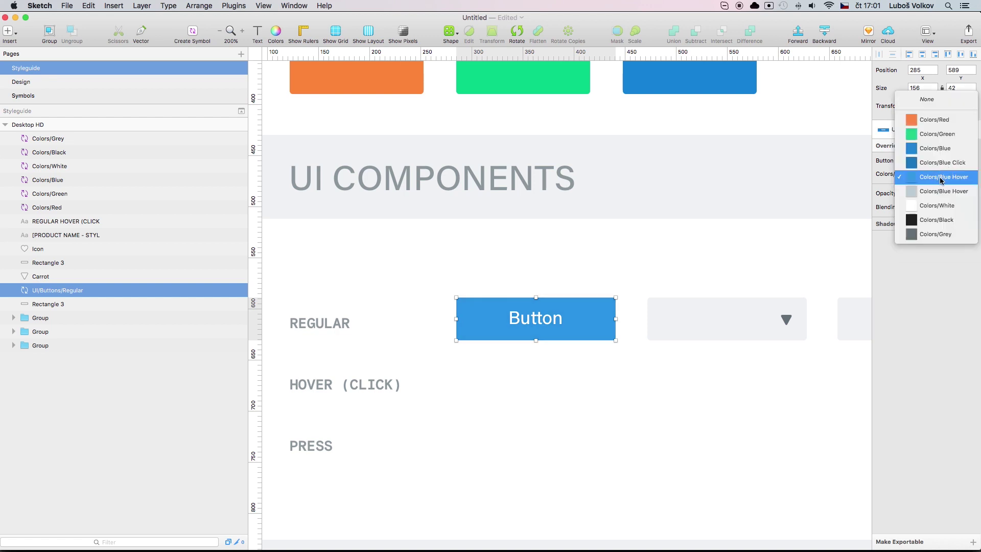
{"action": "left_click", "coordinate": [940, 163]}
{"action": "left_click", "coordinate": [940, 176]}
{"action": "left_click", "coordinate": [937, 161]}
{"action": "left_click", "coordinate": [939, 177]}
{"action": "left_click", "coordinate": [938, 163]}
{"action": "left_click", "coordinate": [939, 176]}
{"action": "left_click", "coordinate": [936, 159]}
{"action": "left_click", "coordinate": [939, 175]}
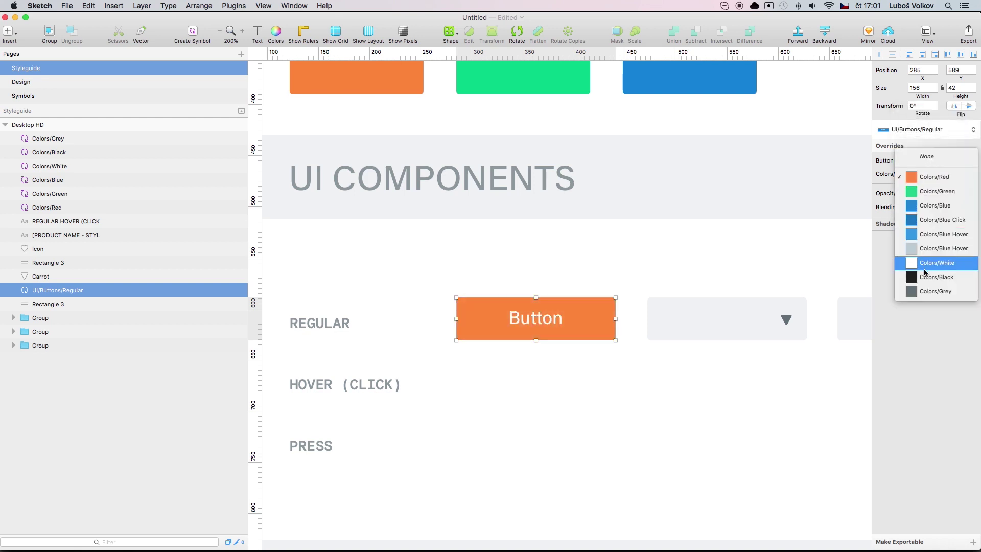
{"action": "left_click", "coordinate": [925, 270]}
{"action": "left_click", "coordinate": [929, 176]}
{"action": "left_click", "coordinate": [931, 194]}
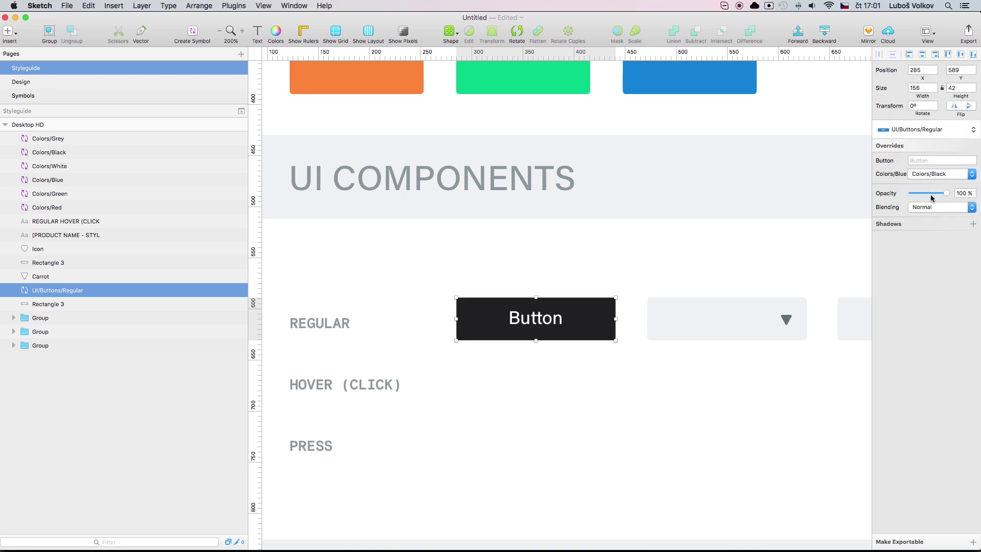
{"action": "left_click", "coordinate": [939, 174]}
{"action": "left_click", "coordinate": [938, 188]}
{"action": "left_click", "coordinate": [940, 177]}
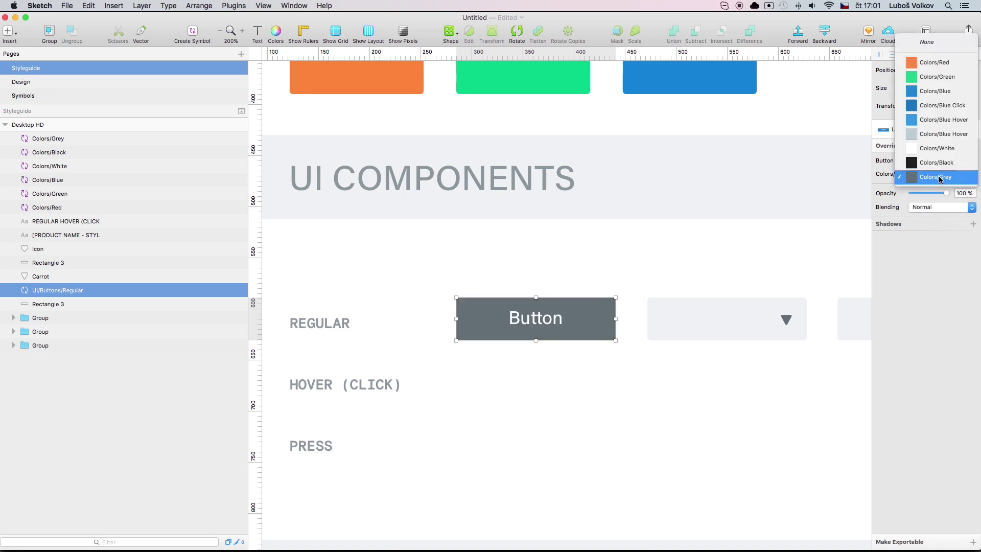
{"action": "left_click", "coordinate": [943, 136]}
Briefly try white, then settle the button's colour override on Colors/Grey
{"action": "left_click", "coordinate": [615, 346]}
{"action": "left_click", "coordinate": [608, 332]}
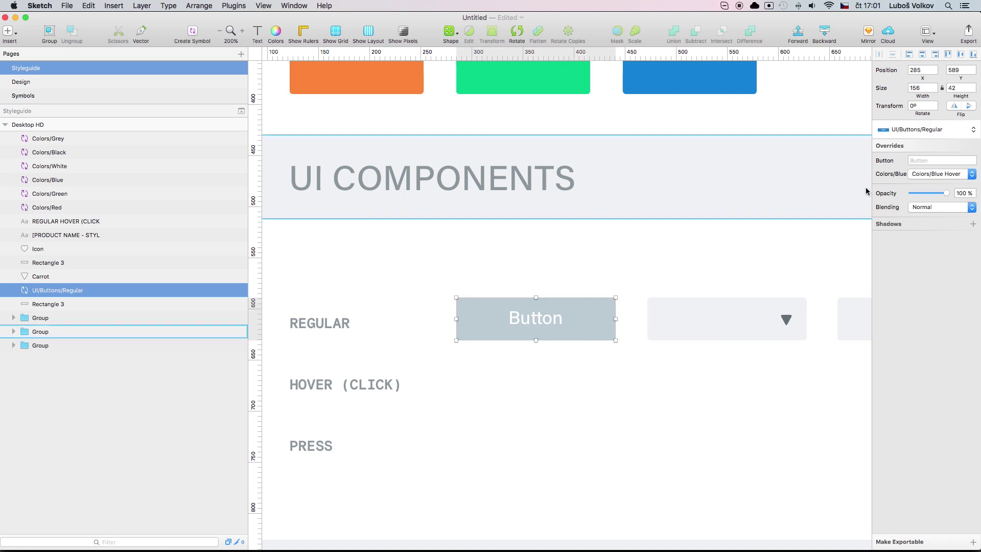
{"action": "left_click", "coordinate": [928, 177]}
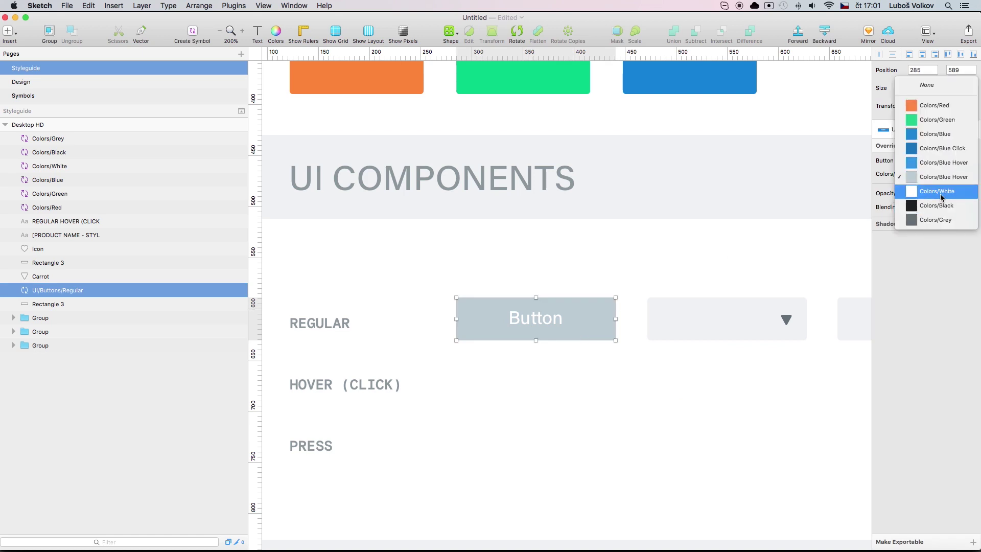
{"action": "left_click", "coordinate": [935, 191]}
{"action": "left_click", "coordinate": [631, 350]}
{"action": "left_click", "coordinate": [552, 309]}
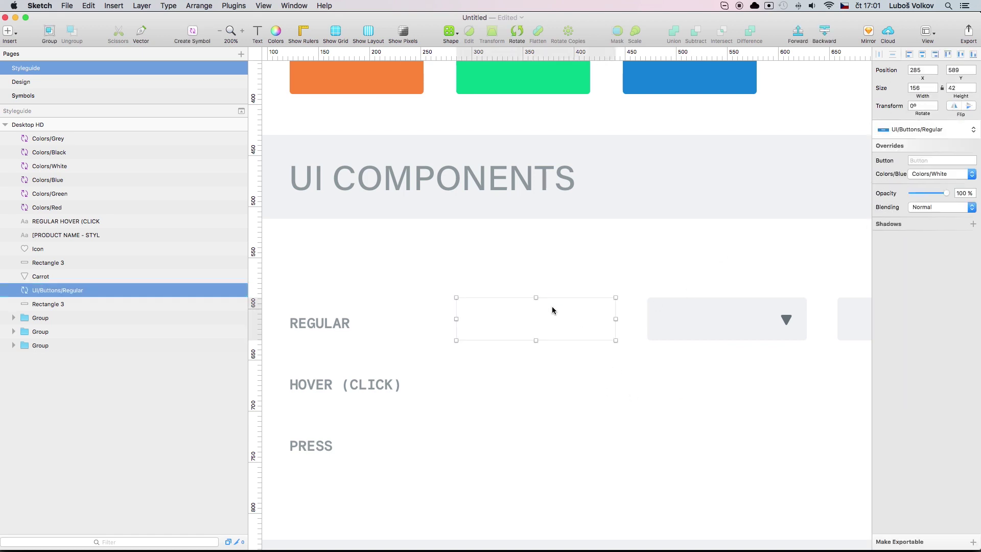
{"action": "left_click", "coordinate": [943, 173]}
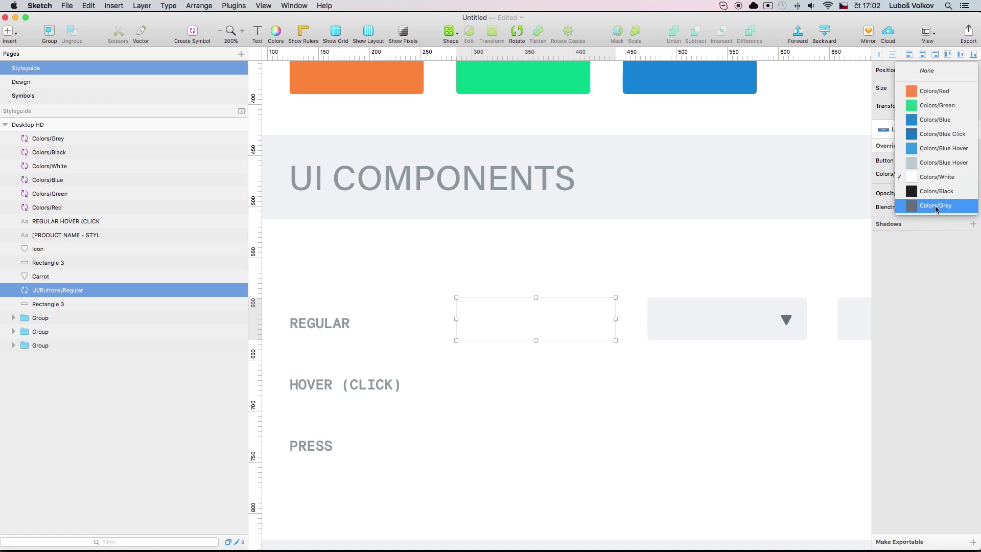
{"action": "left_click", "coordinate": [681, 322]}
{"action": "left_click", "coordinate": [617, 364]}
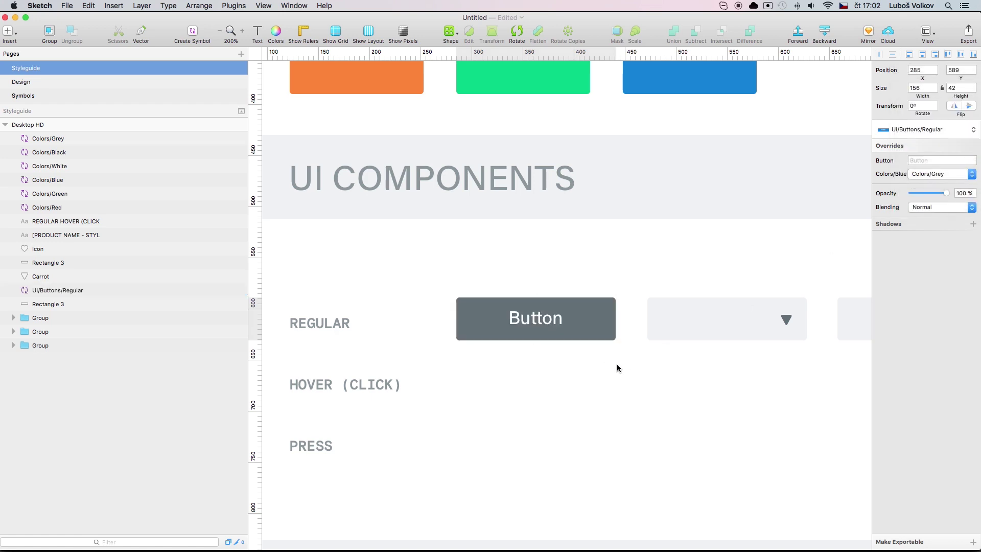
Open the button symbol's master and select its Button text layer
{"action": "left_click", "coordinate": [580, 313]}
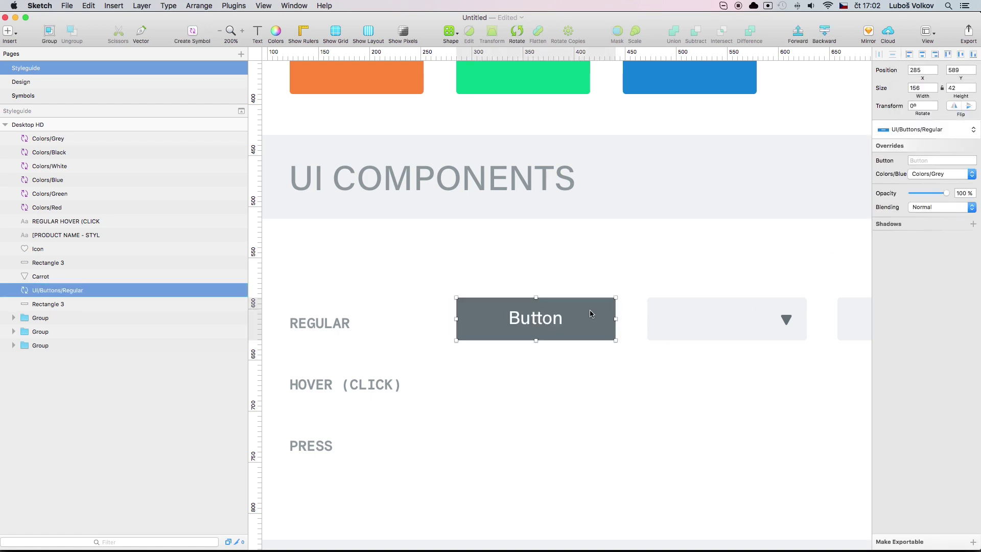
{"action": "double_click", "coordinate": [566, 321]}
{"action": "left_click", "coordinate": [609, 366]}
{"action": "left_click", "coordinate": [540, 321]}
{"action": "double_click", "coordinate": [540, 320]}
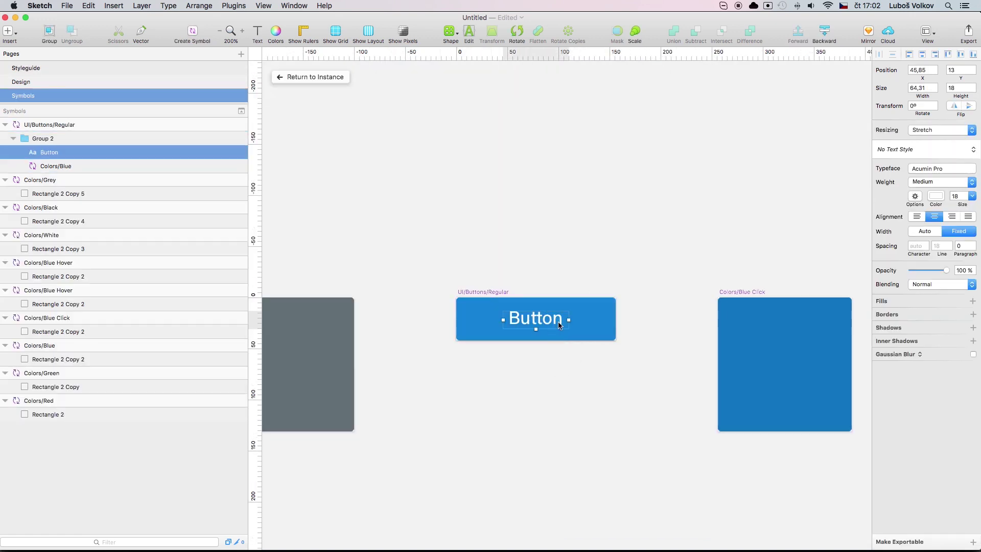
Turn the Button text into a new symbol named UI/Text/18pt
{"action": "left_click", "coordinate": [194, 32]}
{"action": "left_click", "coordinate": [463, 104]}
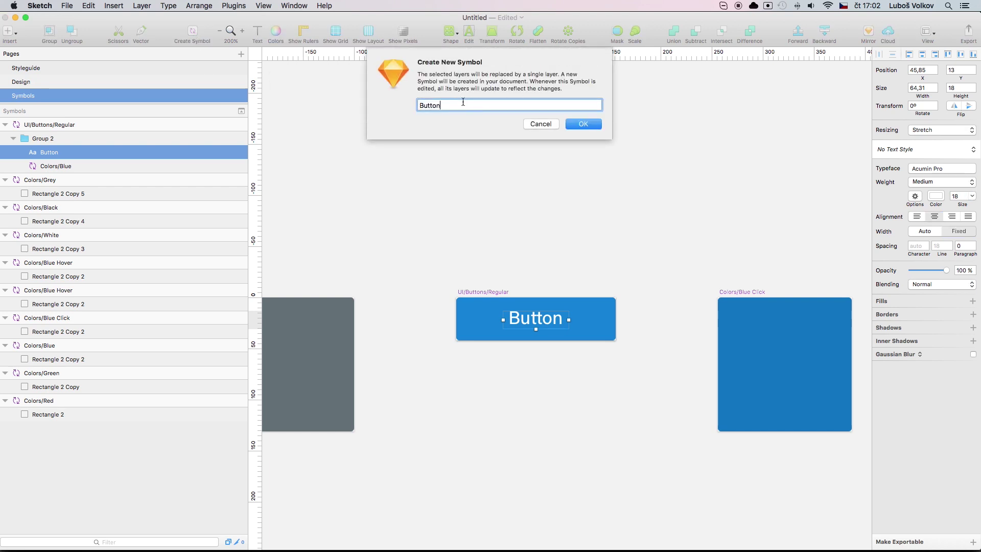
{"action": "key", "text": "BackSpace"}
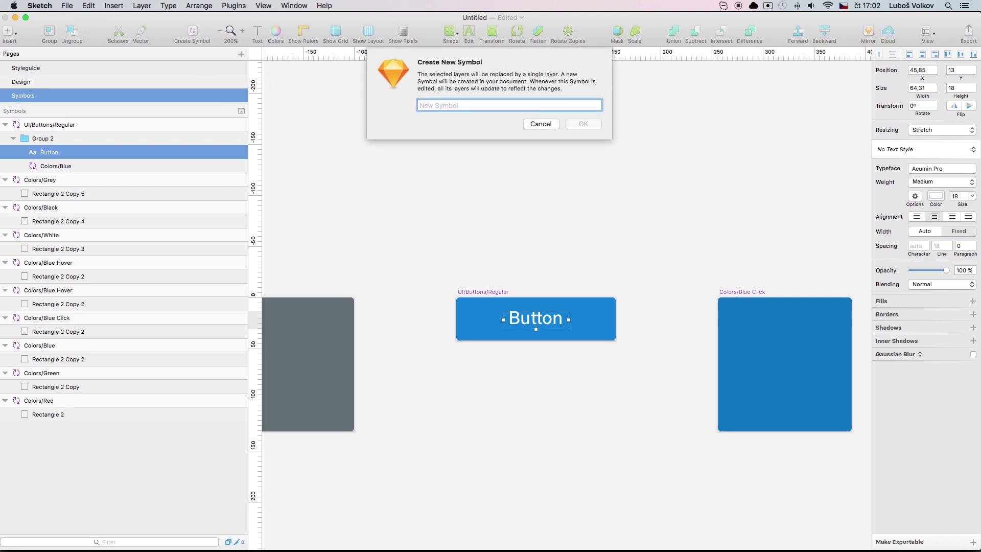
{"action": "type", "text": "UI/Text/18"}
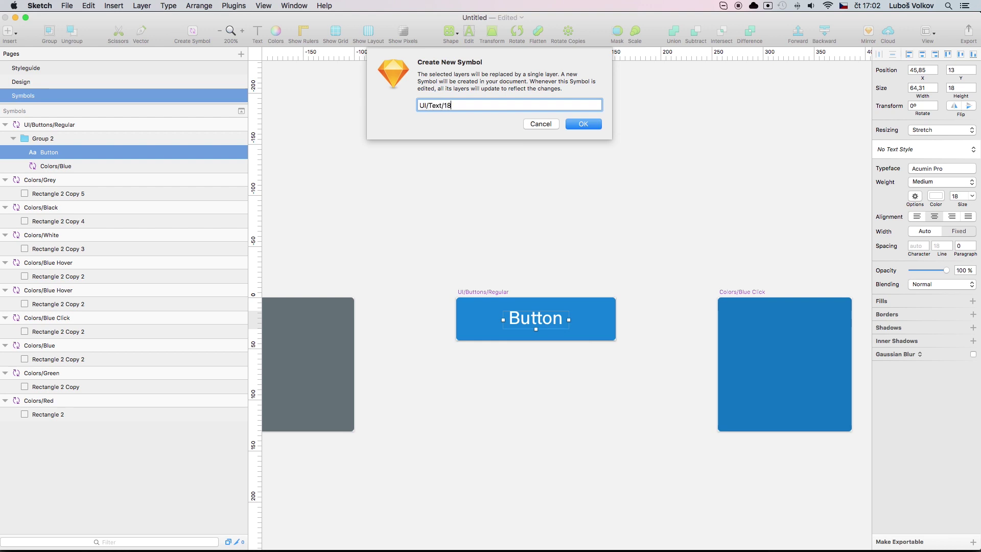
{"action": "type", "text": "pt"}
{"action": "key", "text": "Return"}
Open the nested UI/Text/18pt symbol's master and select its artboard
{"action": "left_click", "coordinate": [544, 321]}
{"action": "double_click", "coordinate": [544, 322]}
{"action": "double_click", "coordinate": [545, 321]}
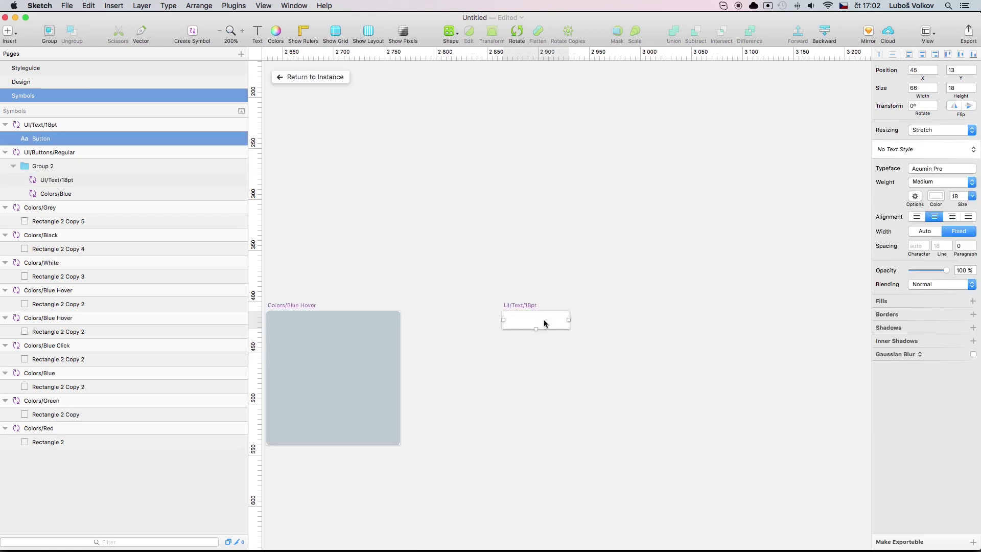
{"action": "left_click", "coordinate": [536, 325]}
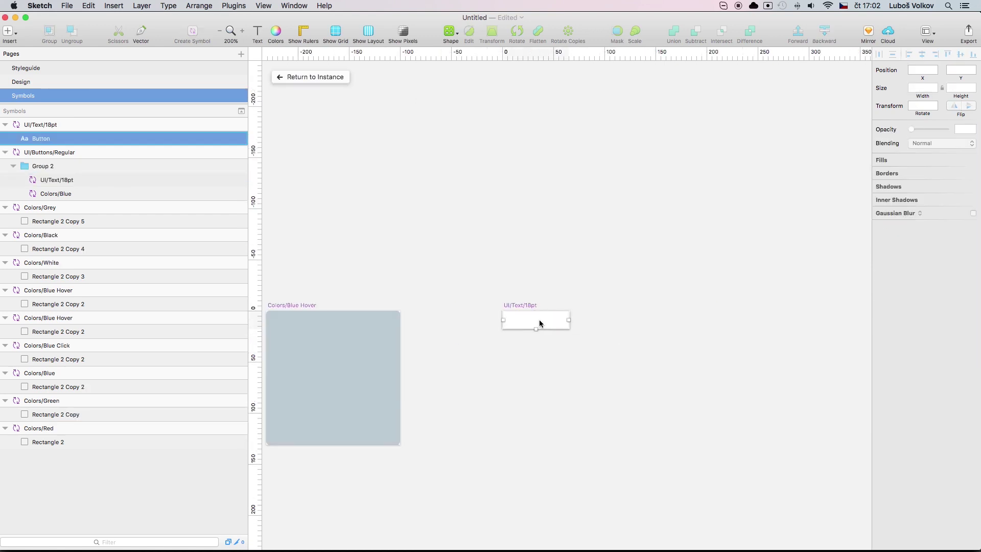
{"action": "left_click", "coordinate": [67, 126]}
Duplicate the UI/Text/18pt master and make the copy's Button text black
{"action": "key", "text": "super+d"}
{"action": "left_click", "coordinate": [704, 320]}
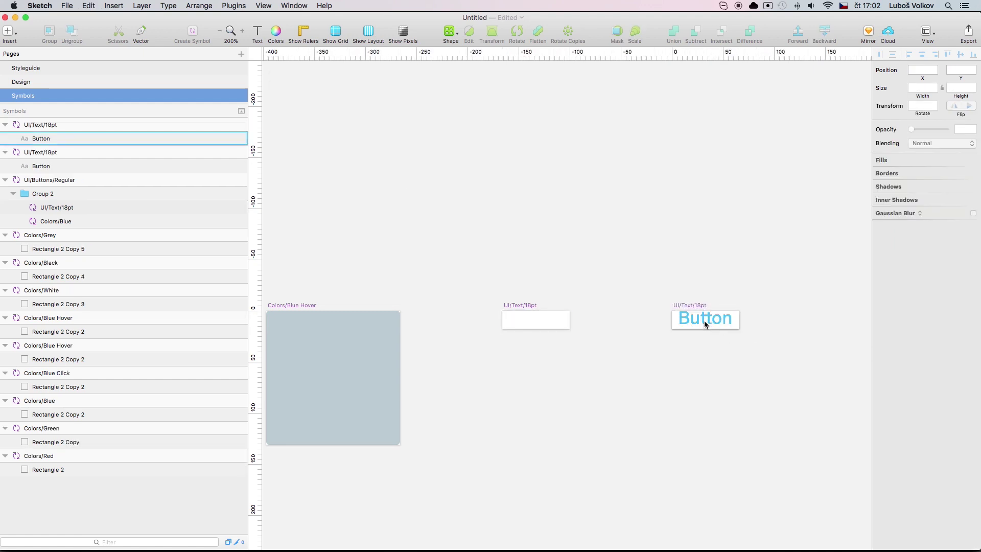
{"action": "left_click", "coordinate": [936, 196]}
{"action": "left_click_drag", "start_coordinate": [904, 276], "coordinate": [865, 287]}
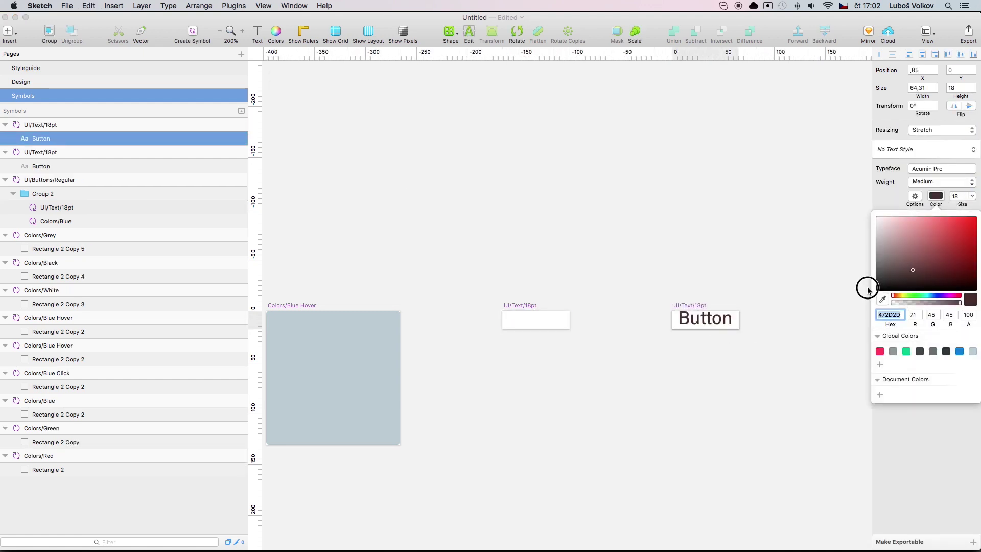
{"action": "left_click", "coordinate": [449, 191]}
Rename the copy UI/Text/18pt (Black) and the original UI/Text/18pt (White)
{"action": "double_click", "coordinate": [88, 125]}
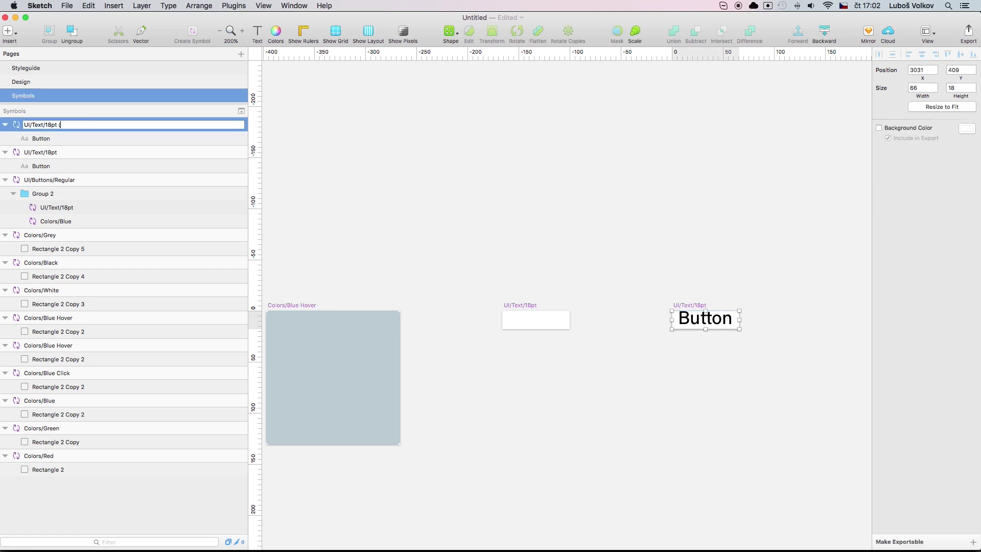
{"action": "type", "text": "(Black)"}
{"action": "key", "text": "Return"}
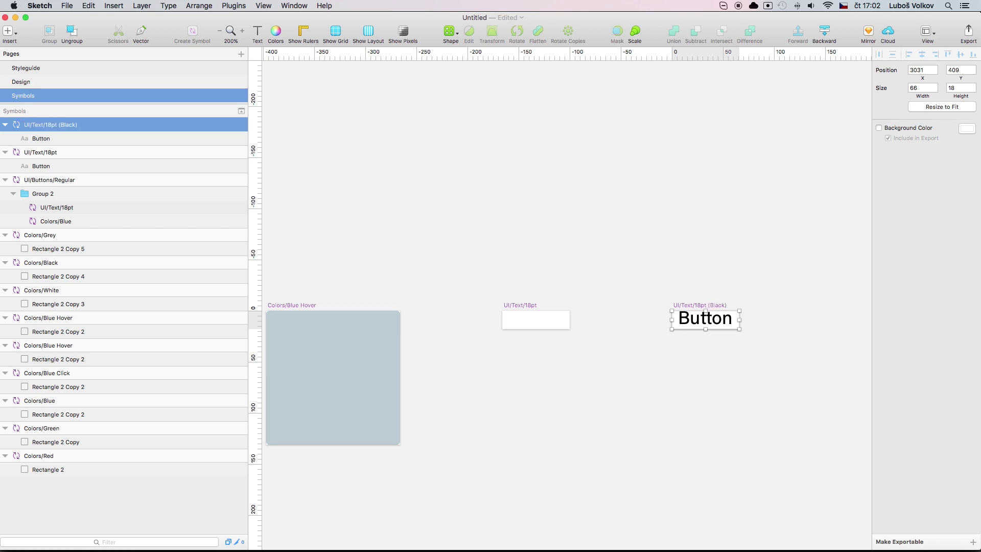
{"action": "double_click", "coordinate": [51, 153]}
{"action": "left_click", "coordinate": [78, 153]}
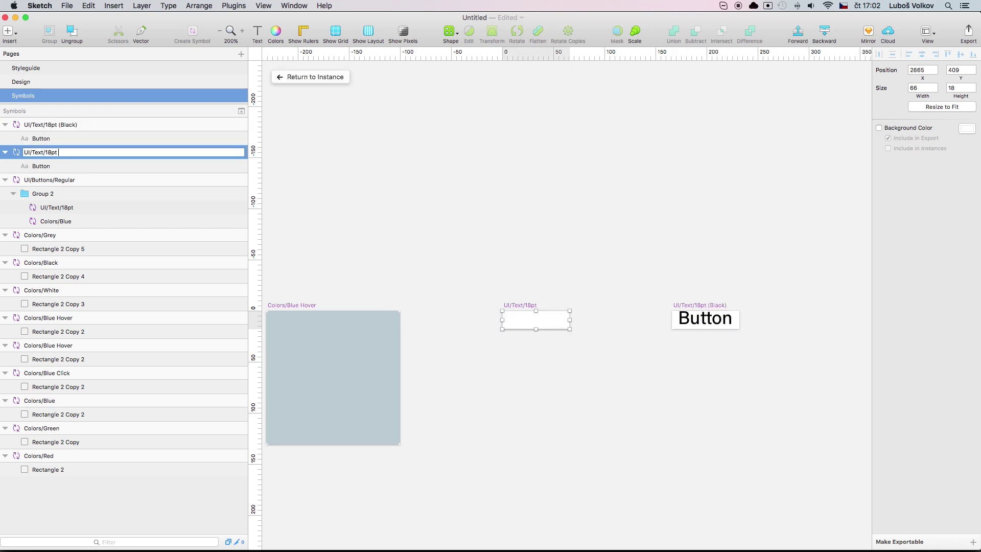
{"action": "type", "text": "(White)"}
{"action": "key", "text": "Return"}
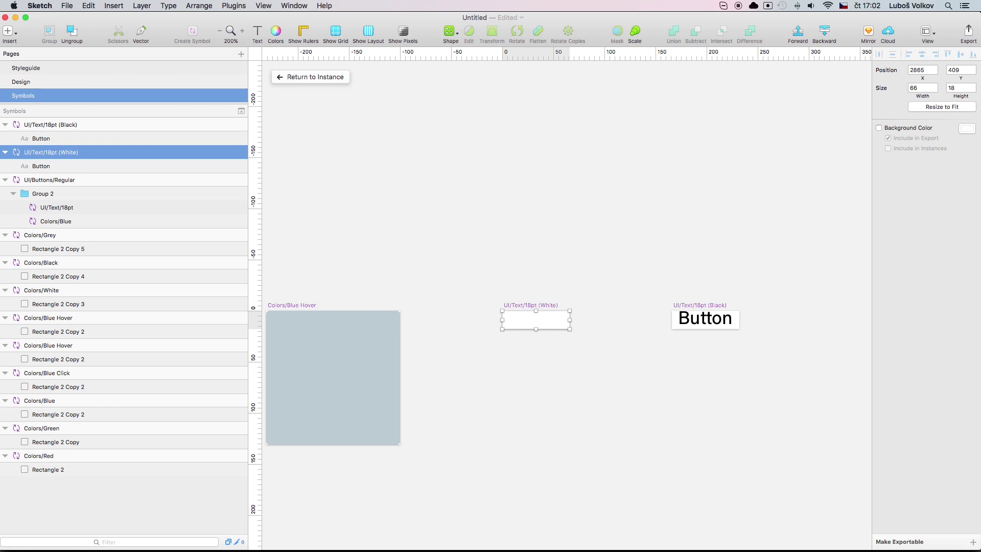
{"action": "left_click", "coordinate": [311, 77]}
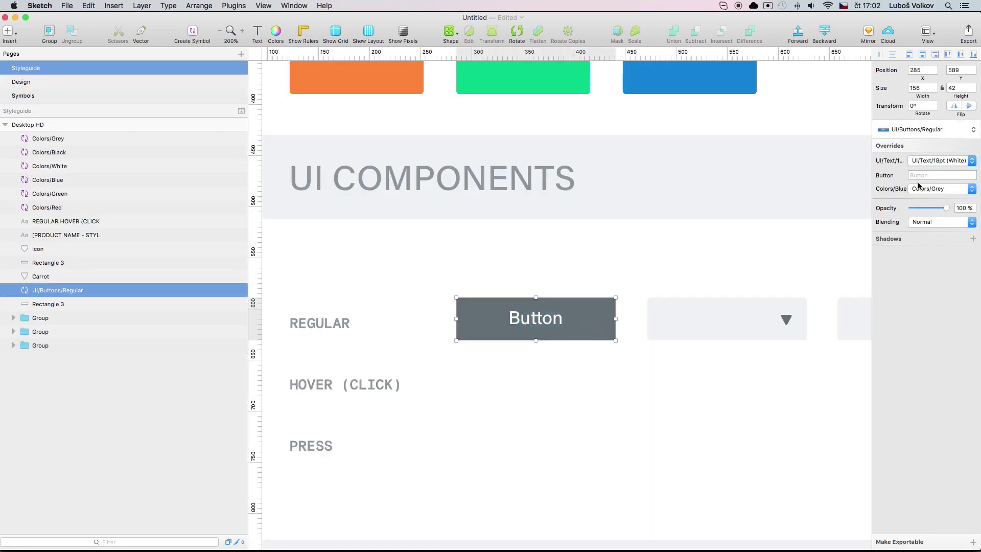
Try the label as Black and White text and the background as Colors/White, grey and Colors/Blue
{"action": "left_click", "coordinate": [954, 162]}
{"action": "left_click", "coordinate": [940, 176]}
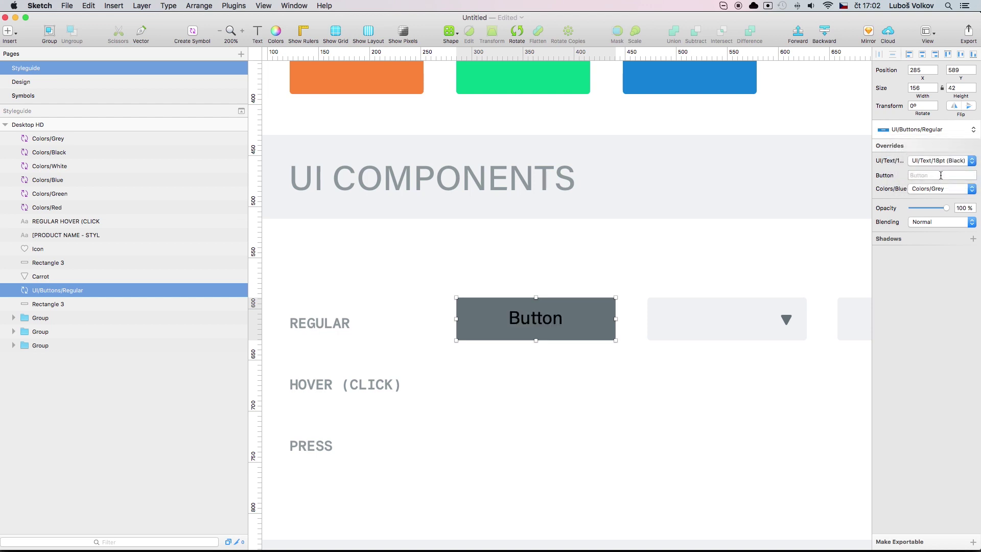
{"action": "left_click", "coordinate": [937, 164]}
{"action": "left_click", "coordinate": [940, 149]}
{"action": "left_click", "coordinate": [945, 189]}
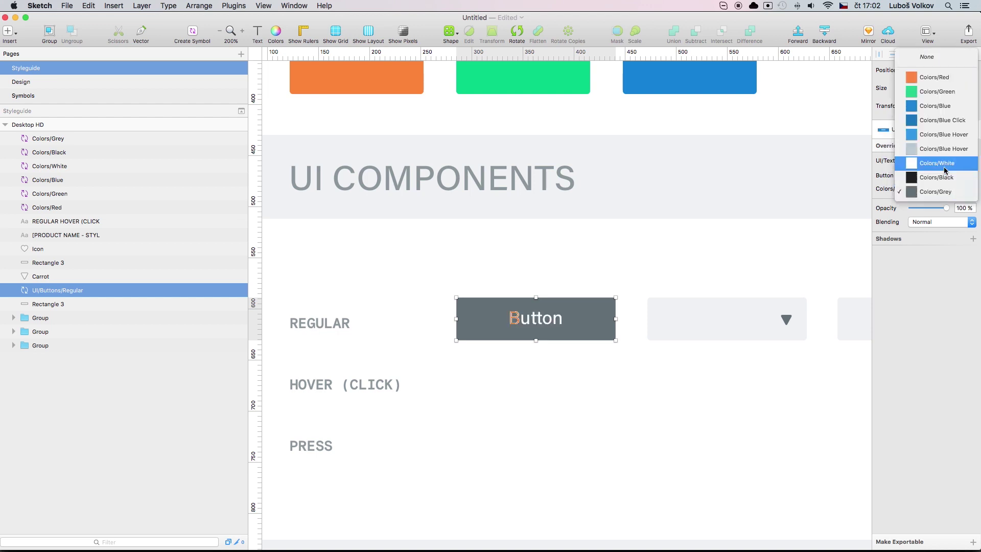
{"action": "left_click", "coordinate": [939, 173]}
{"action": "left_click", "coordinate": [943, 160]}
{"action": "left_click", "coordinate": [943, 173]}
{"action": "left_click", "coordinate": [942, 188]}
{"action": "left_click", "coordinate": [943, 193]}
{"action": "left_click", "coordinate": [942, 188]}
{"action": "left_click", "coordinate": [935, 168]}
Cycle the background through Green, Red and Blue Click, ending on a White label with Colors/Blue Hover
{"action": "left_click", "coordinate": [938, 188]}
{"action": "left_click", "coordinate": [938, 191]}
{"action": "left_click", "coordinate": [938, 187]}
{"action": "left_click", "coordinate": [938, 177]}
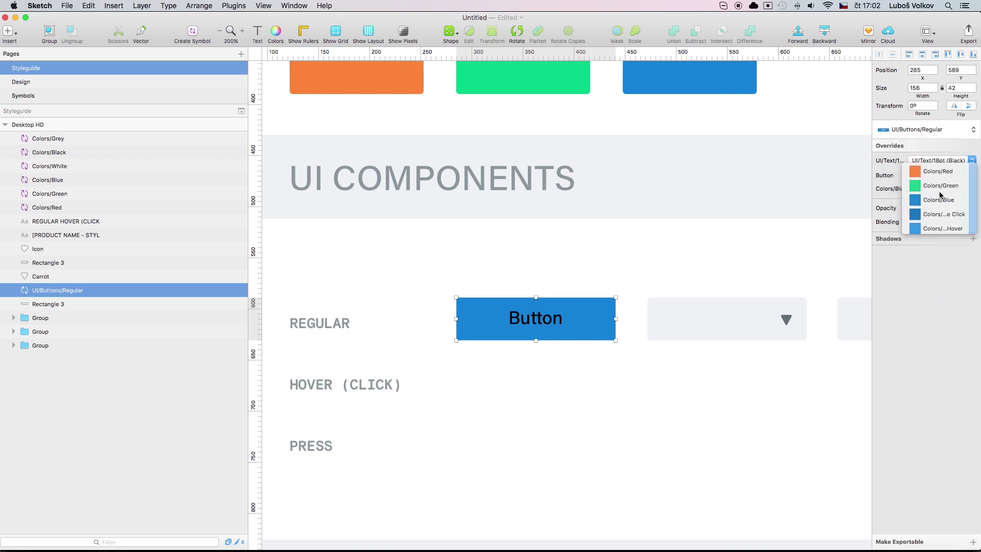
{"action": "left_click", "coordinate": [942, 188]}
{"action": "left_click", "coordinate": [938, 175]}
{"action": "left_click", "coordinate": [945, 189]}
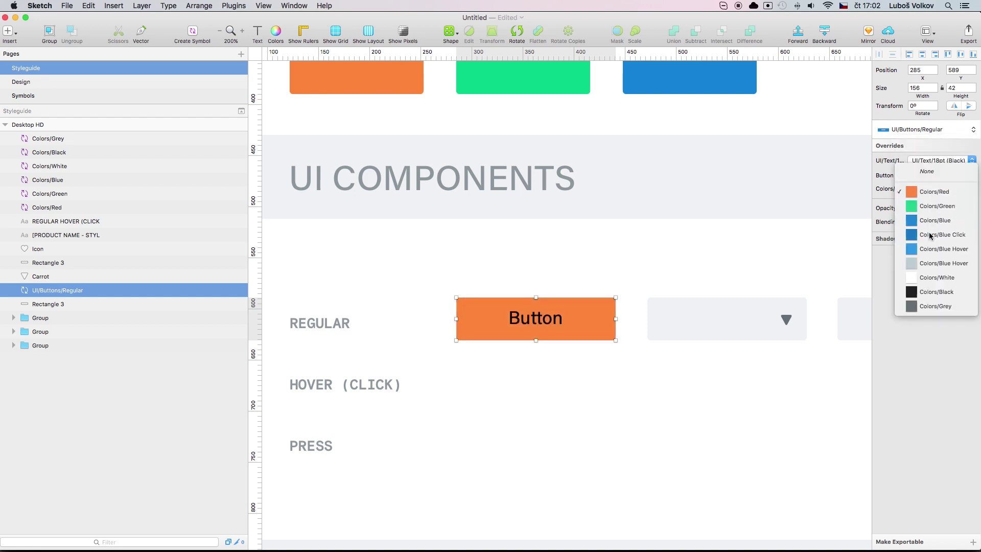
{"action": "left_click", "coordinate": [931, 237]}
{"action": "left_click", "coordinate": [940, 161]}
{"action": "left_click", "coordinate": [940, 167]}
{"action": "left_click", "coordinate": [936, 186]}
{"action": "left_click", "coordinate": [943, 159]}
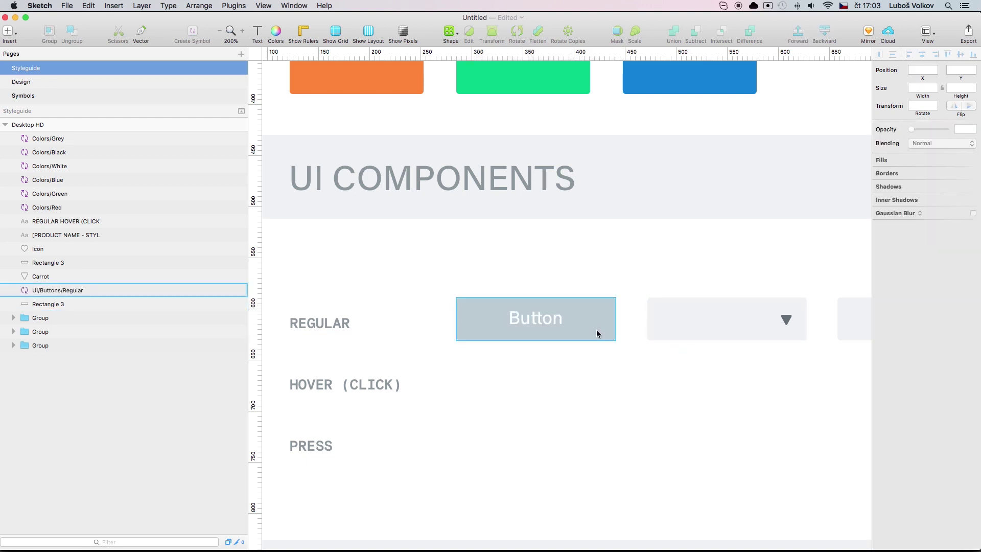
{"action": "double_click", "coordinate": [594, 331]}
{"action": "key", "text": "super+minus"}
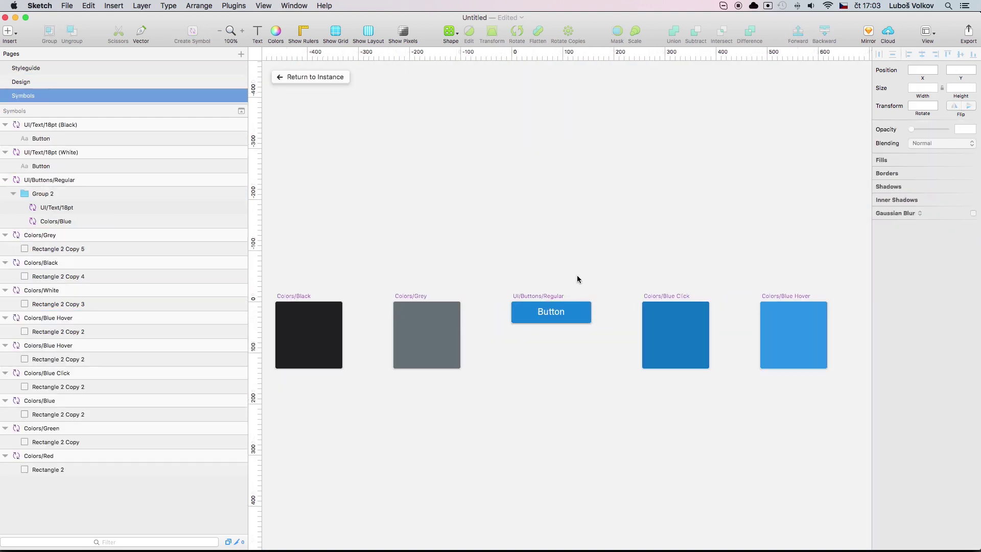
{"action": "left_click", "coordinate": [335, 79]}
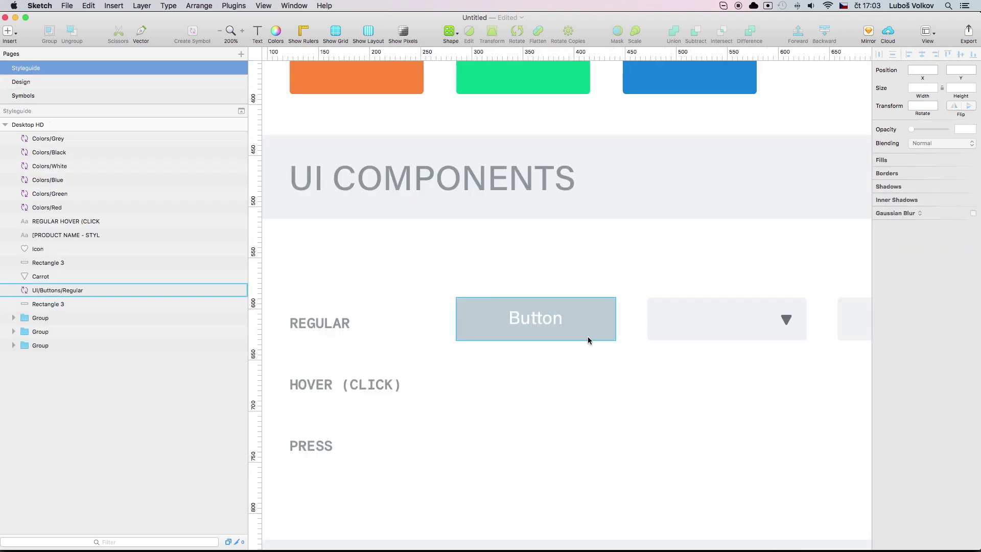
{"action": "key", "text": "ctrl+super+Escape"}
{"action": "left_click", "coordinate": [615, 283]}
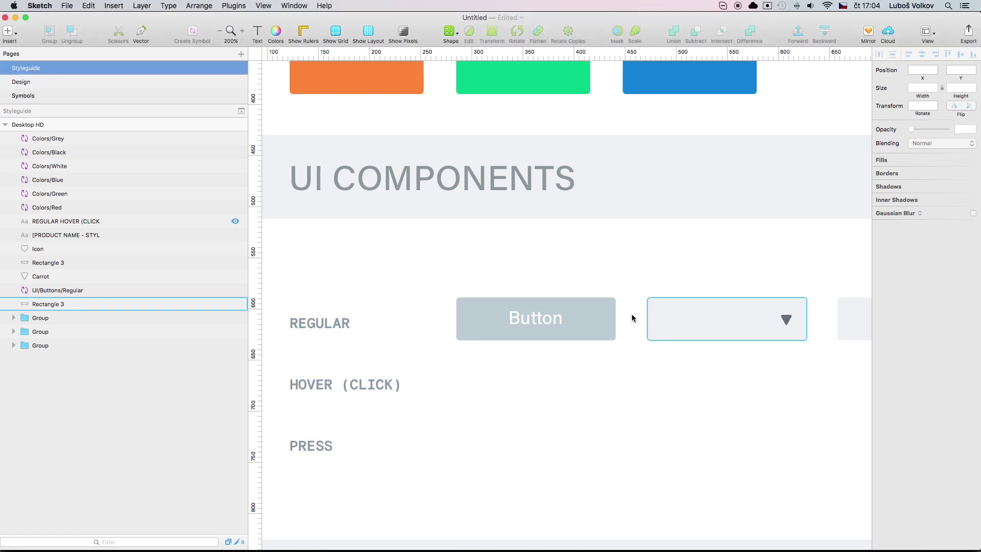
{"action": "scroll", "coordinate": [657, 375], "scroll_direction": "right", "scroll_amount": 3}
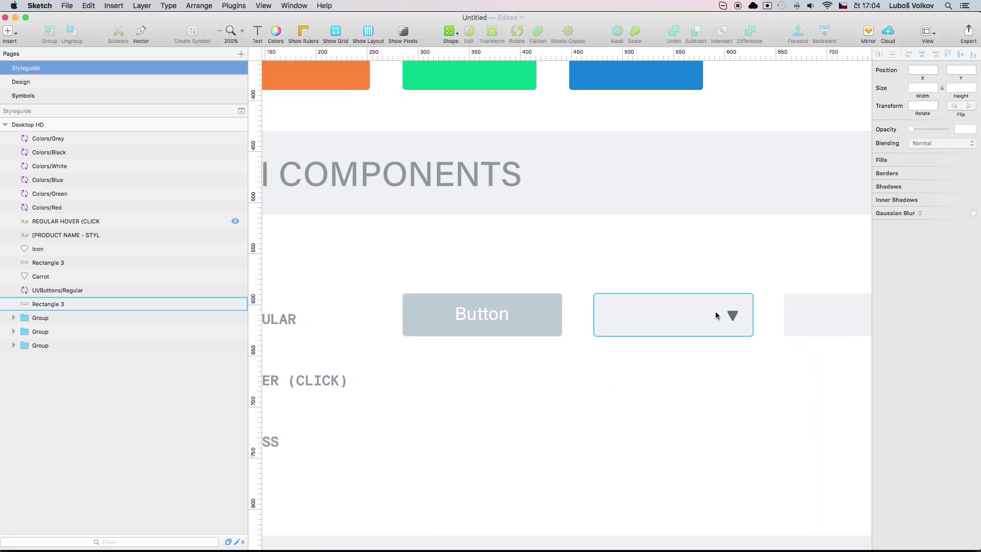
{"action": "scroll", "coordinate": [718, 267], "scroll_direction": "right", "scroll_amount": 8}
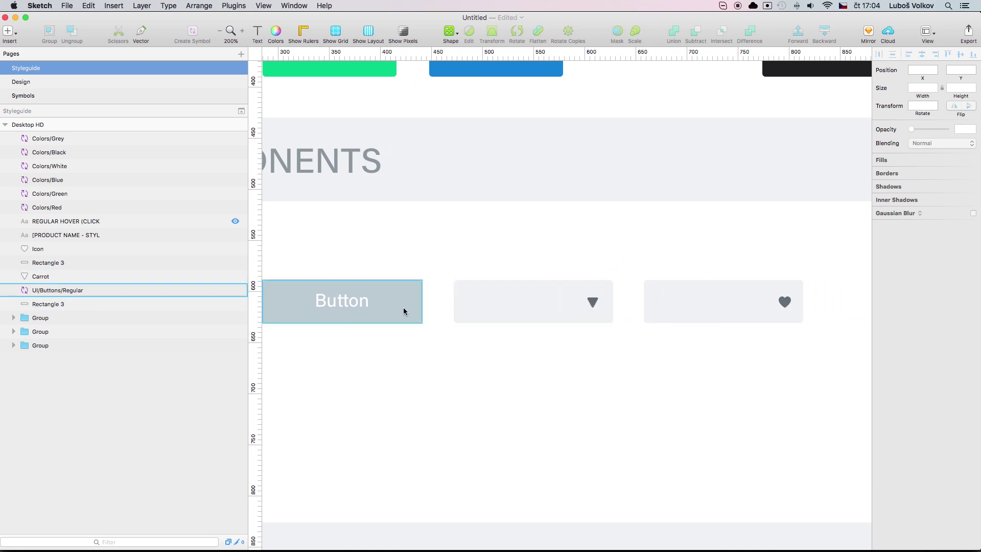
Turn the triangle in the second button into the UI/Icon/Down symbol
{"action": "left_click", "coordinate": [594, 302]}
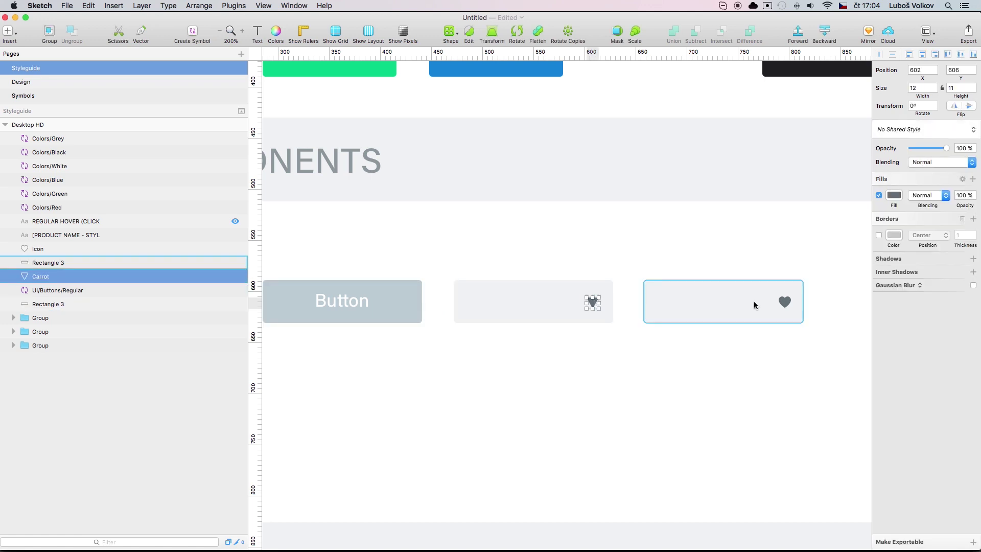
{"action": "left_click", "coordinate": [623, 361]}
{"action": "left_click", "coordinate": [592, 301]}
{"action": "right_click", "coordinate": [592, 302]}
{"action": "left_click", "coordinate": [553, 333]}
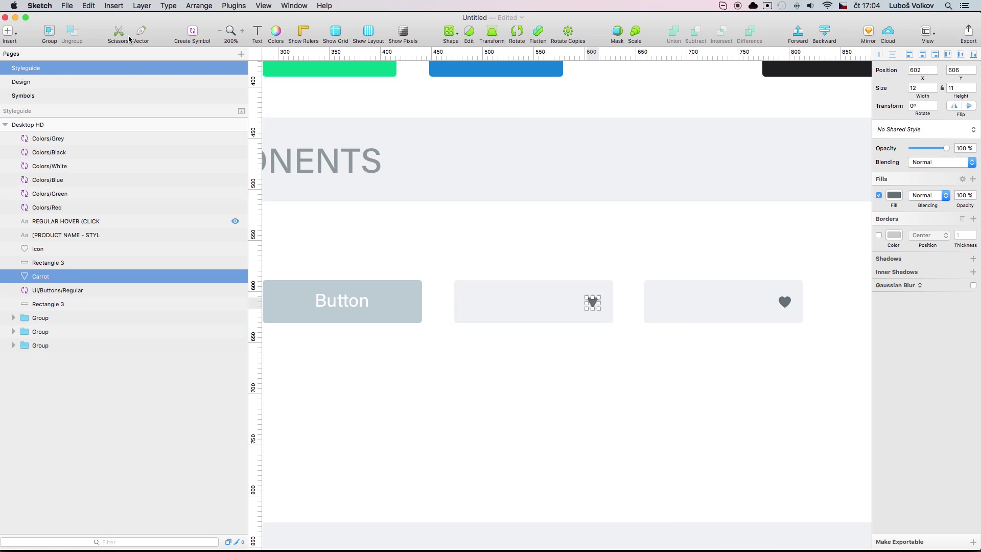
{"action": "left_click", "coordinate": [192, 32]}
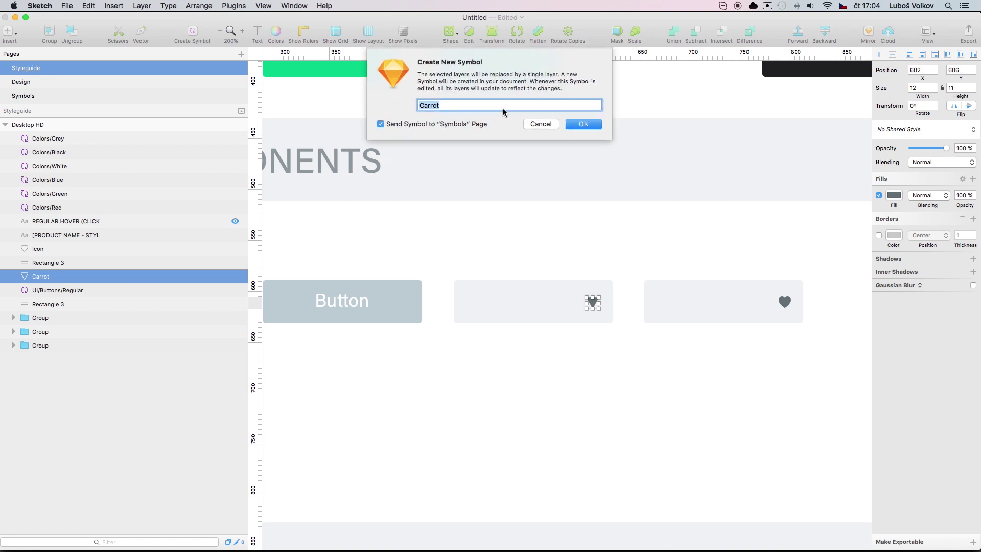
{"action": "type", "text": "UI/Icon/Down"}
{"action": "key", "text": "Return"}
Turn the heart into the UI/Icons/Like symbol and open the triangle's master
{"action": "left_click", "coordinate": [788, 304]}
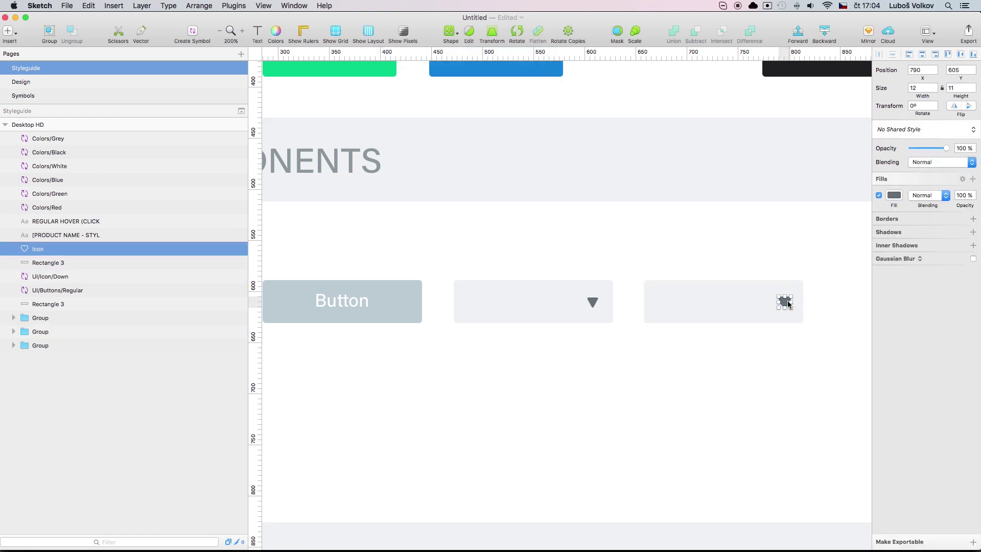
{"action": "left_click", "coordinate": [192, 33]}
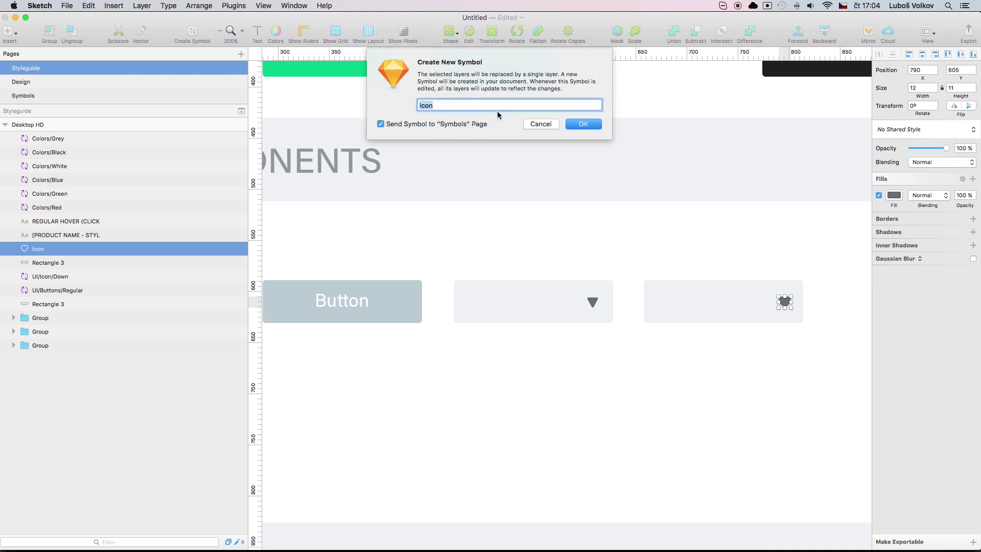
{"action": "type", "text": "UI/"}
{"action": "key", "text": "Return"}
{"action": "double_click", "coordinate": [593, 303]}
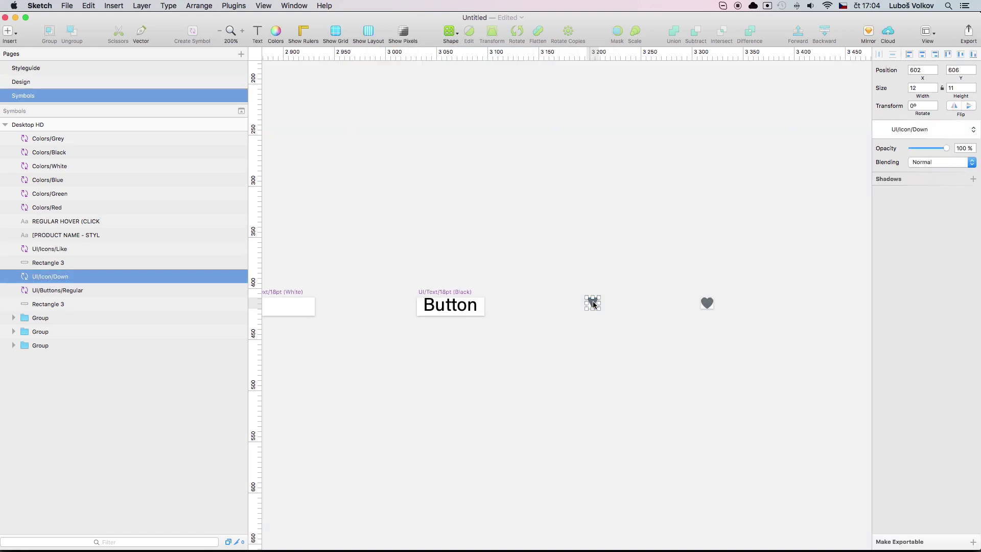
Rename the UI/Icons/Like symbol to UI/Icon/Like
{"action": "left_click", "coordinate": [591, 305]}
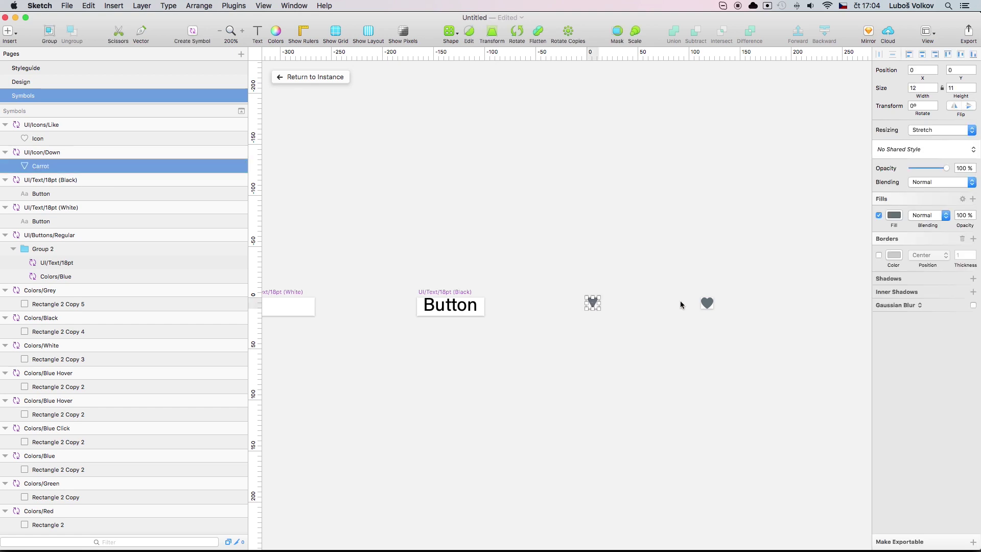
{"action": "left_click", "coordinate": [707, 305]}
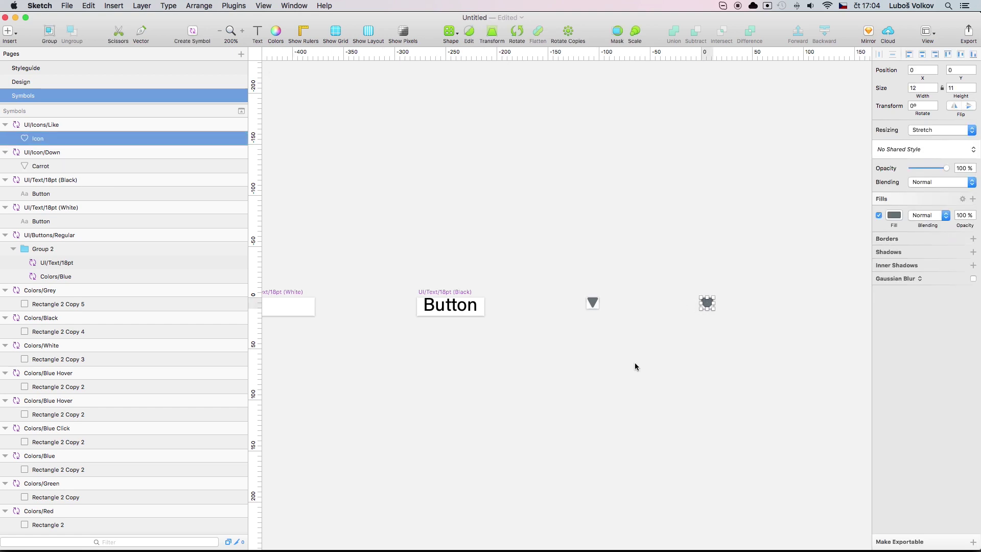
{"action": "left_click", "coordinate": [636, 364]}
{"action": "left_click", "coordinate": [46, 124]}
{"action": "double_click", "coordinate": [46, 125]}
{"action": "left_click", "coordinate": [47, 125]}
{"action": "key", "text": "BackSpace"}
{"action": "left_click", "coordinate": [435, 201]}
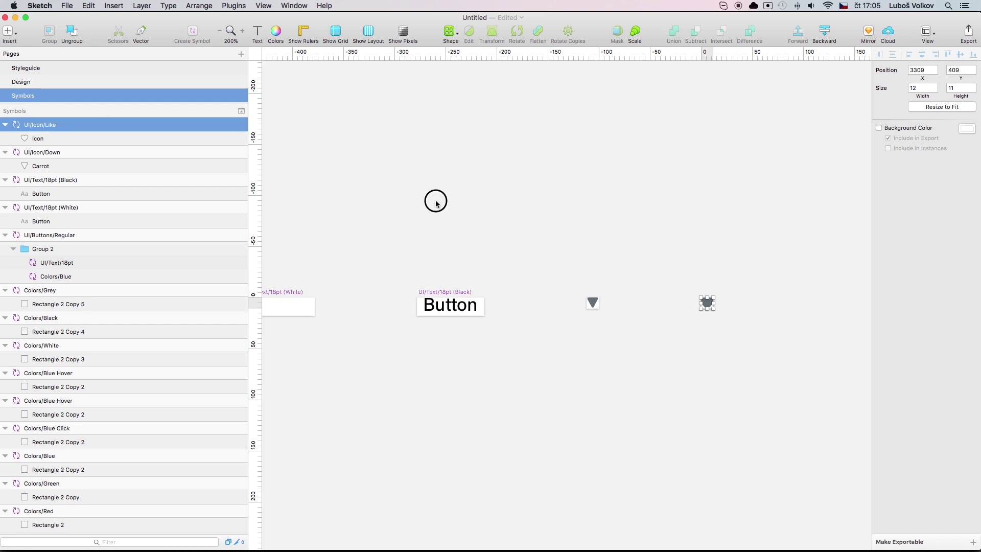
Paste the triangle into the UI/Buttons/Regular master and move it to the button's right side
{"action": "left_click", "coordinate": [595, 303]}
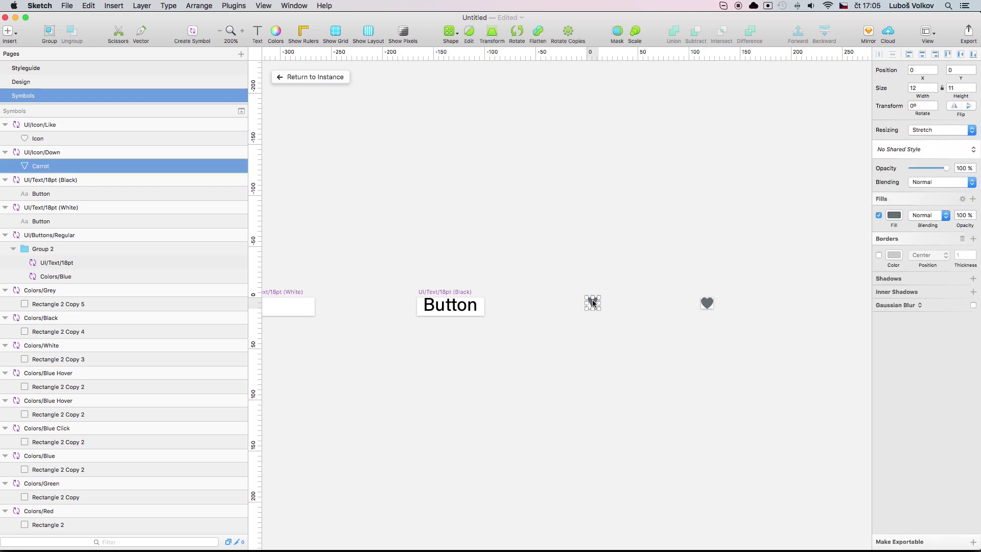
{"action": "left_click", "coordinate": [525, 364]}
{"action": "scroll", "coordinate": [525, 364], "scroll_direction": "left", "scroll_amount": 15}
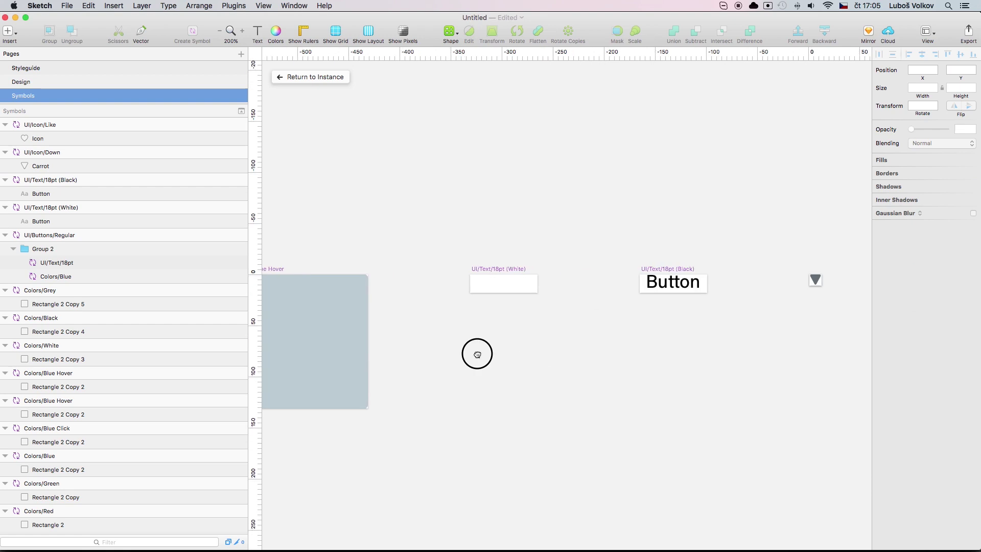
{"action": "scroll", "coordinate": [588, 229], "scroll_direction": "right", "scroll_amount": 15}
{"action": "left_click", "coordinate": [597, 280]}
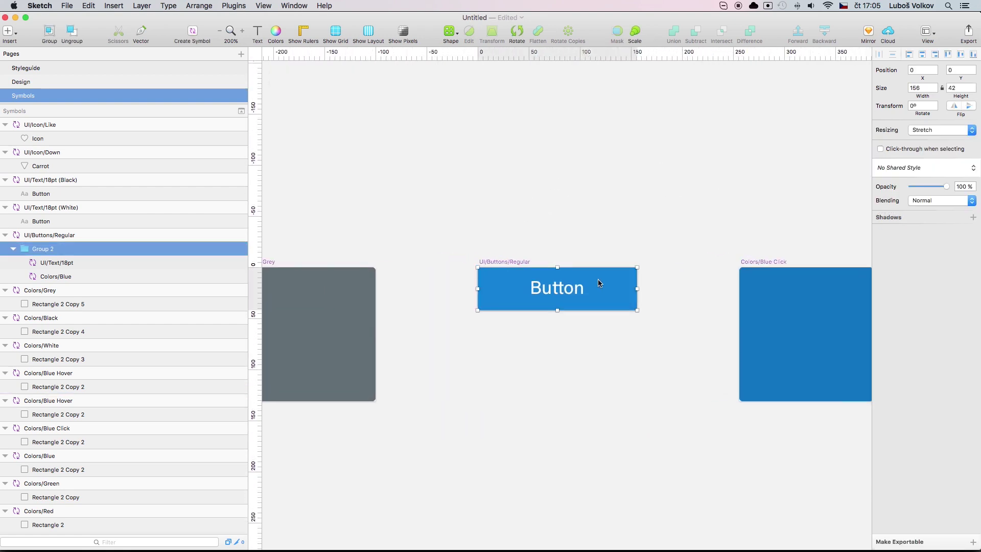
{"action": "left_click", "coordinate": [242, 31]}
{"action": "key", "text": "super+v"}
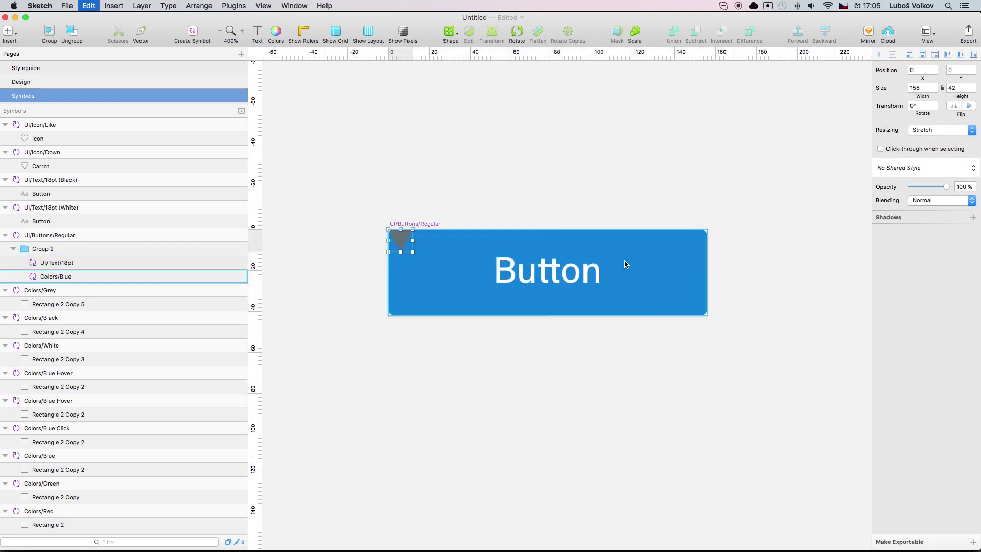
{"action": "left_click_drag", "start_coordinate": [404, 243], "coordinate": [676, 266]}
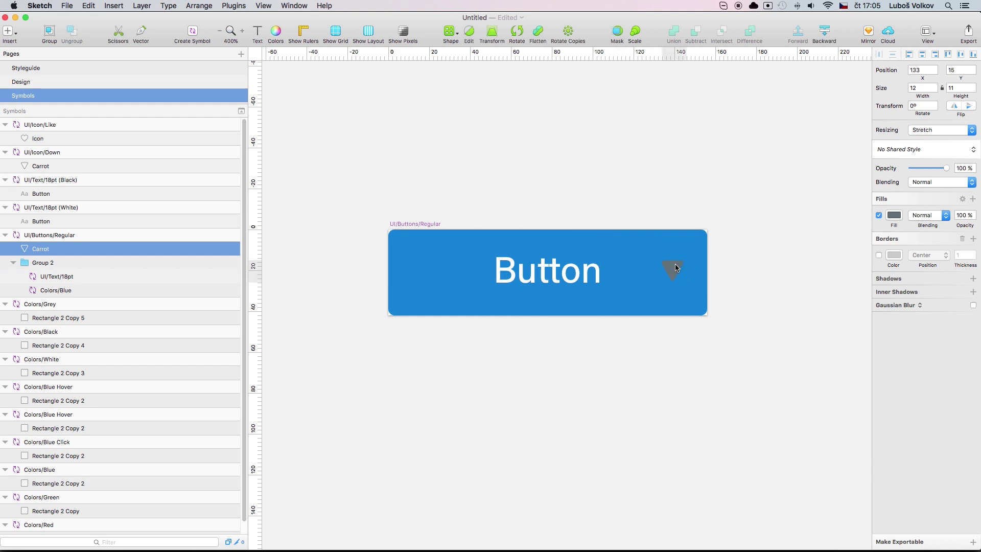
{"action": "left_click", "coordinate": [739, 260]}
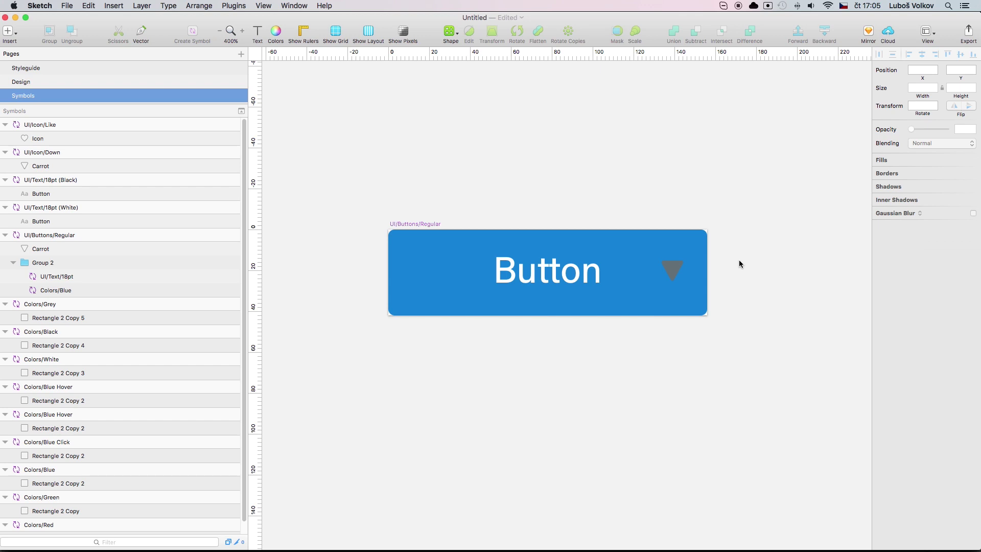
Select both the triangle and heart icon masters and change their fill to white
{"action": "key", "text": "super+0"}
{"action": "scroll", "coordinate": [742, 262], "scroll_direction": "right", "scroll_amount": 15}
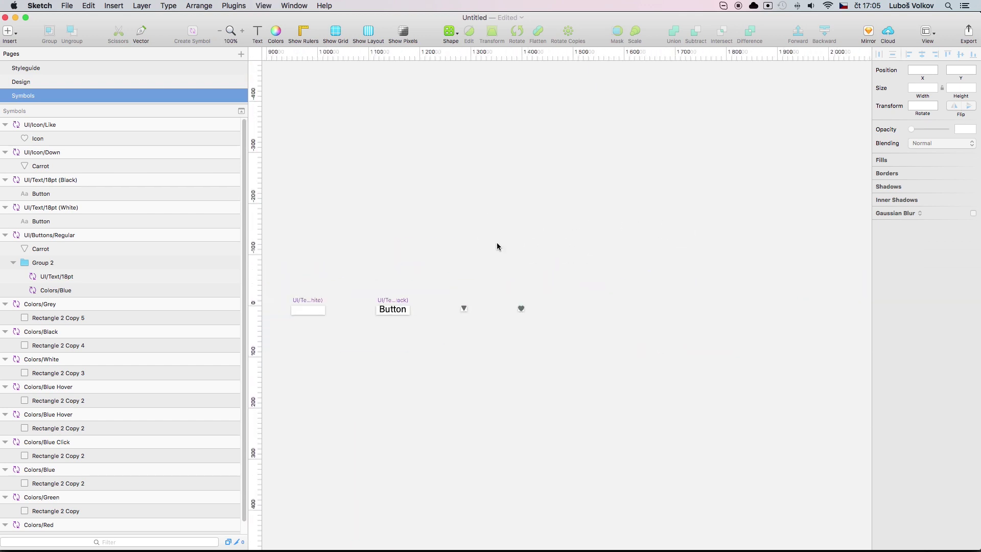
{"action": "left_click", "coordinate": [464, 308]}
{"action": "left_click", "coordinate": [521, 308], "text": "shift"}
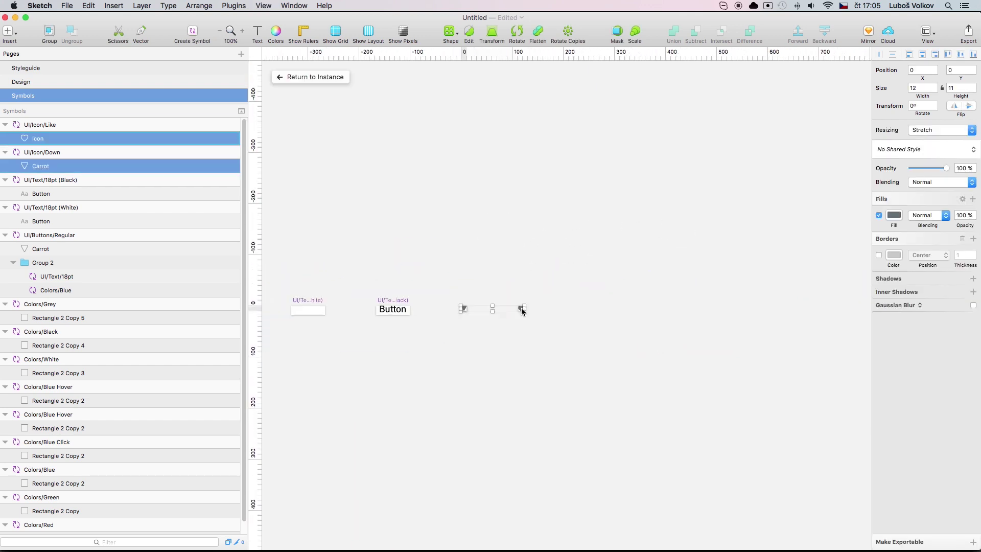
{"action": "left_click", "coordinate": [894, 216]}
{"action": "left_click", "coordinate": [336, 77]}
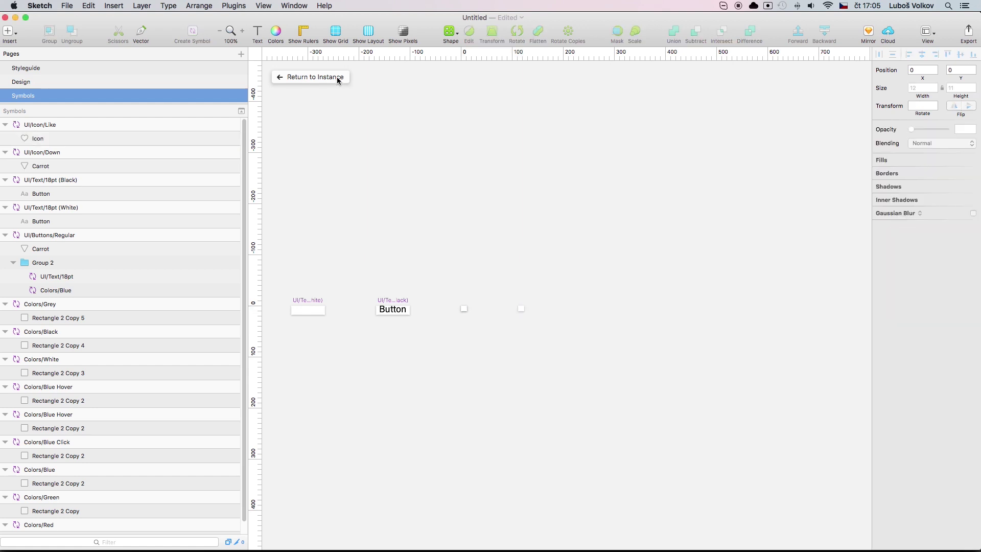
Reopen the button's symbol master and delete the pasted triangle
{"action": "left_click", "coordinate": [335, 75]}
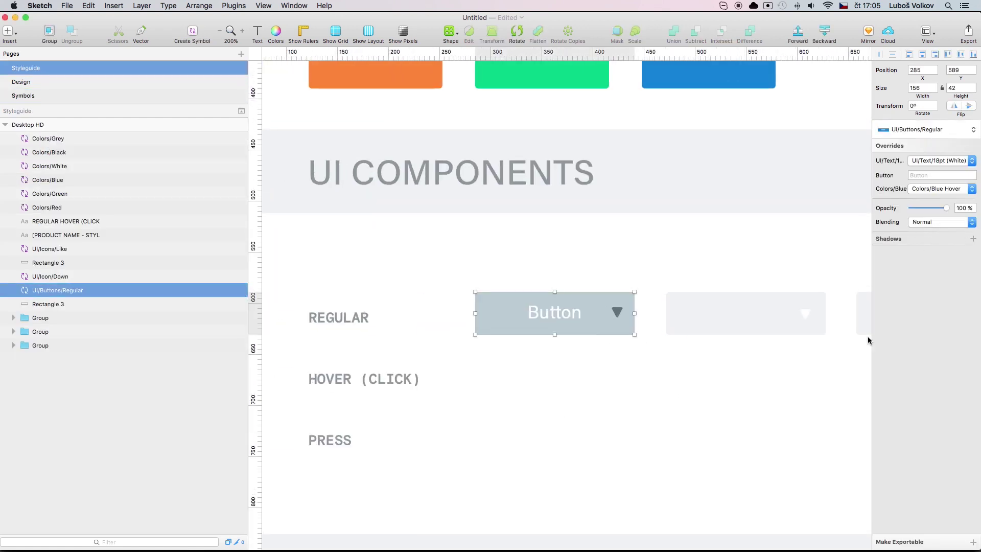
{"action": "double_click", "coordinate": [617, 313]}
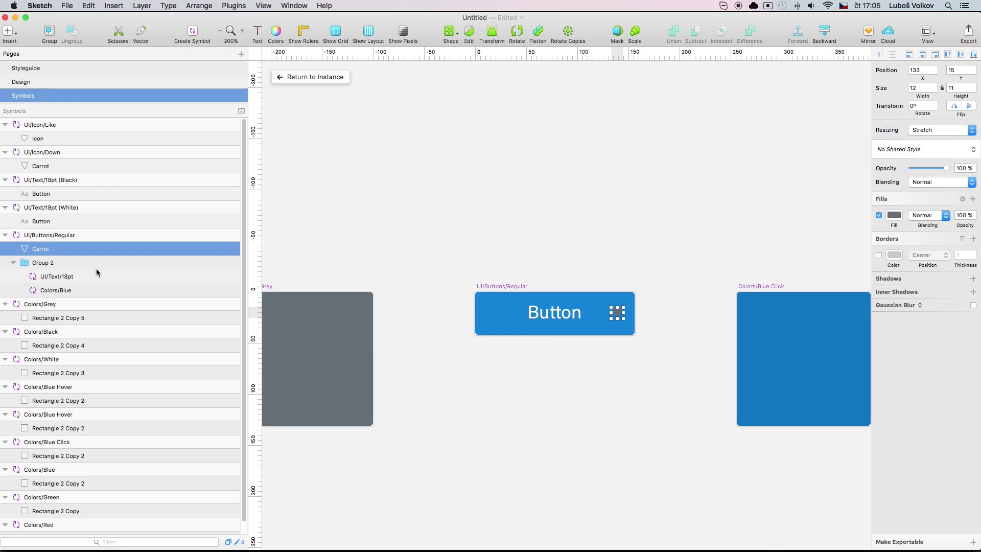
{"action": "key", "text": "Delete"}
{"action": "scroll", "coordinate": [372, 219], "scroll_direction": "right", "scroll_amount": 5}
{"action": "scroll", "coordinate": [540, 287], "scroll_direction": "left", "scroll_amount": 4}
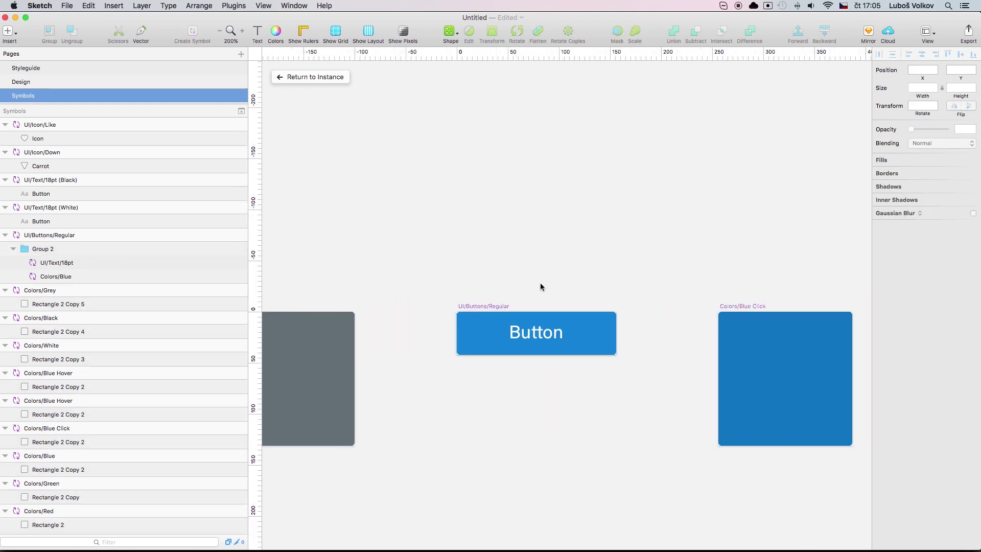
Draw a small rectangle at the button's right end, replace it with UI/Icon/Down, and nudge it 1 px right
{"action": "left_click_drag", "start_coordinate": [588, 320], "coordinate": [605, 340]}
{"action": "right_click", "coordinate": [599, 332]}
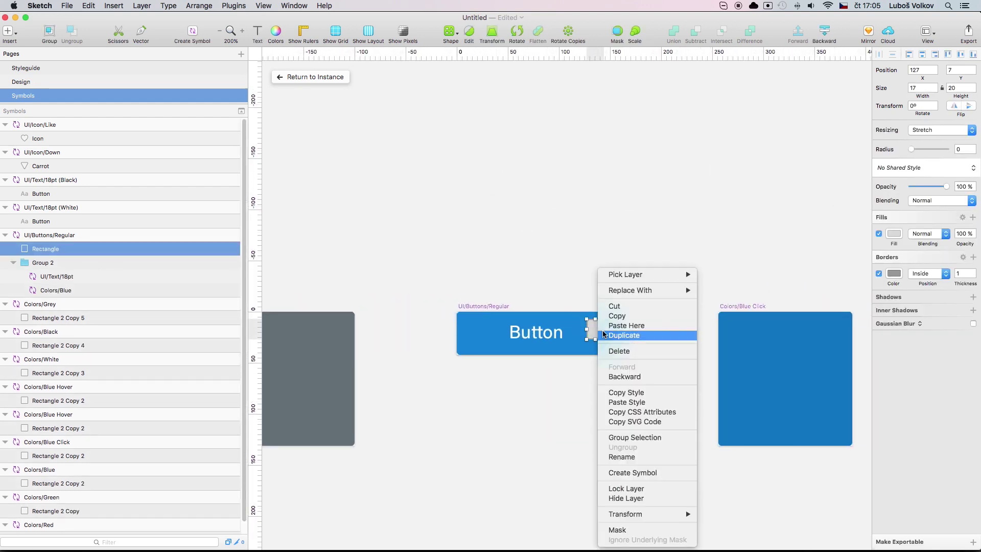
{"action": "mouse_move", "coordinate": [645, 291]}
{"action": "mouse_move", "coordinate": [732, 309]}
{"action": "mouse_move", "coordinate": [796, 322]}
{"action": "left_click", "coordinate": [884, 322]}
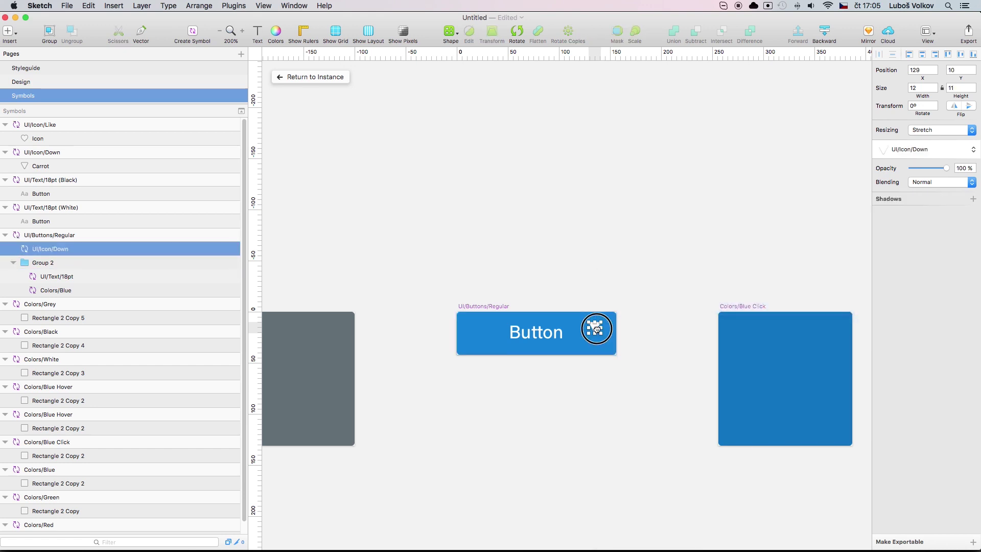
{"action": "key", "text": "Right"}
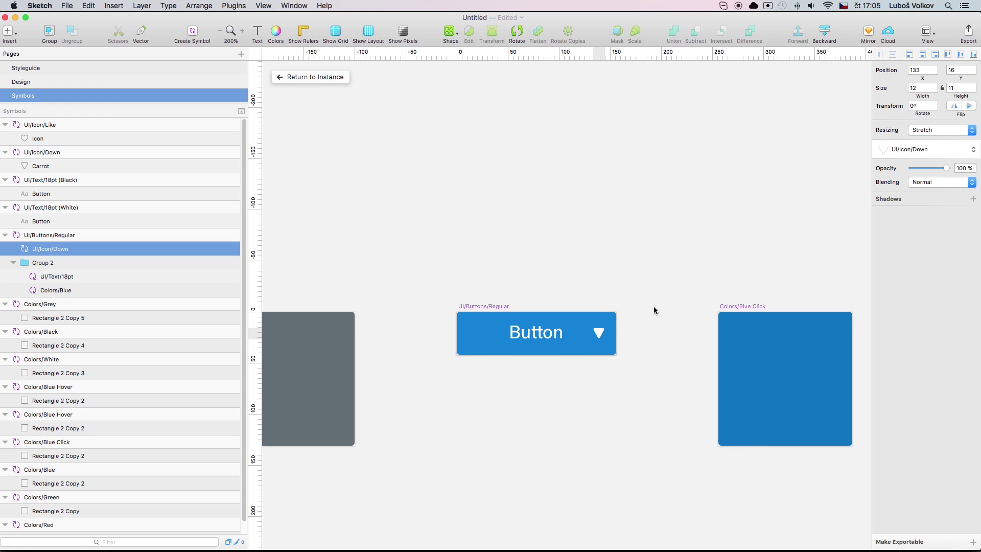
{"action": "left_click", "coordinate": [653, 276]}
{"action": "left_click", "coordinate": [334, 76]}
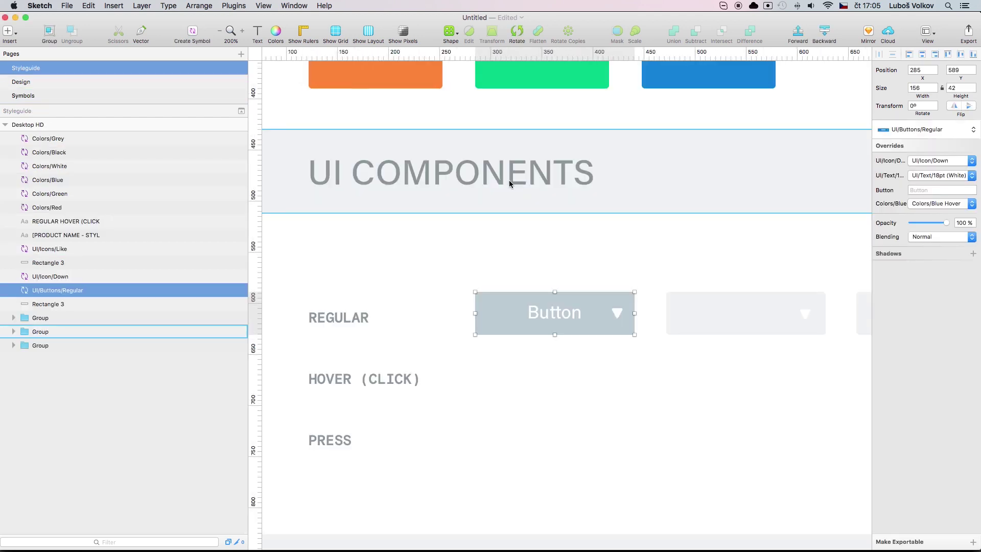
Try the button's icon options, then settle on the UI/Icon/Like heart
{"action": "left_click", "coordinate": [951, 167]}
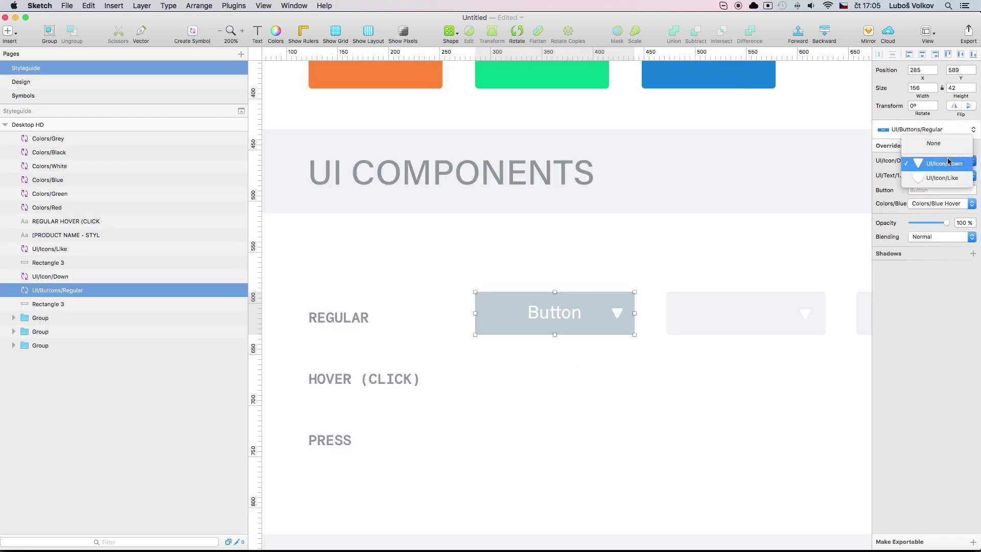
{"action": "left_click", "coordinate": [945, 174]}
{"action": "left_click", "coordinate": [937, 166]}
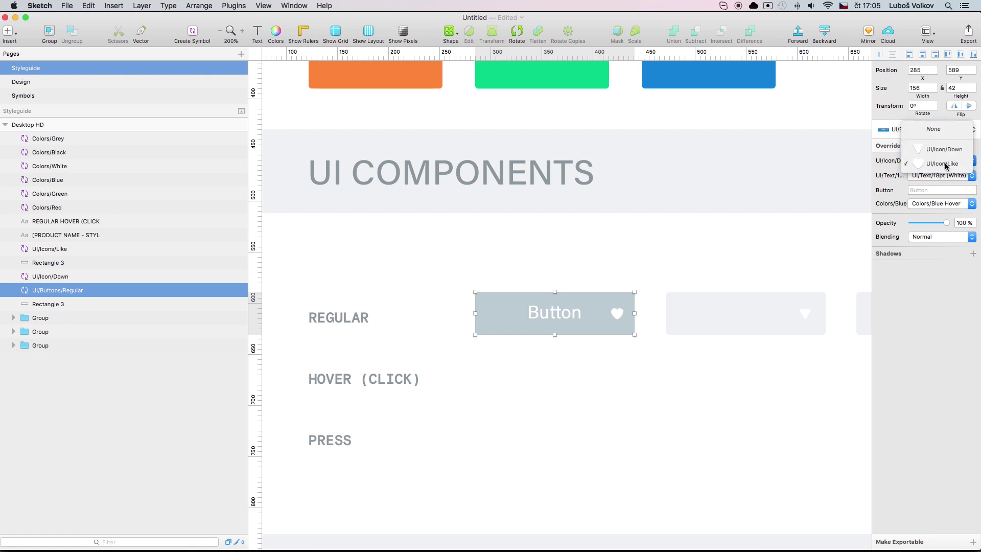
{"action": "left_click", "coordinate": [942, 166]}
{"action": "left_click", "coordinate": [942, 166]}
{"action": "left_click", "coordinate": [937, 187]}
{"action": "left_click", "coordinate": [942, 165]}
{"action": "left_click", "coordinate": [947, 164]}
{"action": "left_click", "coordinate": [948, 164]}
{"action": "left_click", "coordinate": [945, 176]}
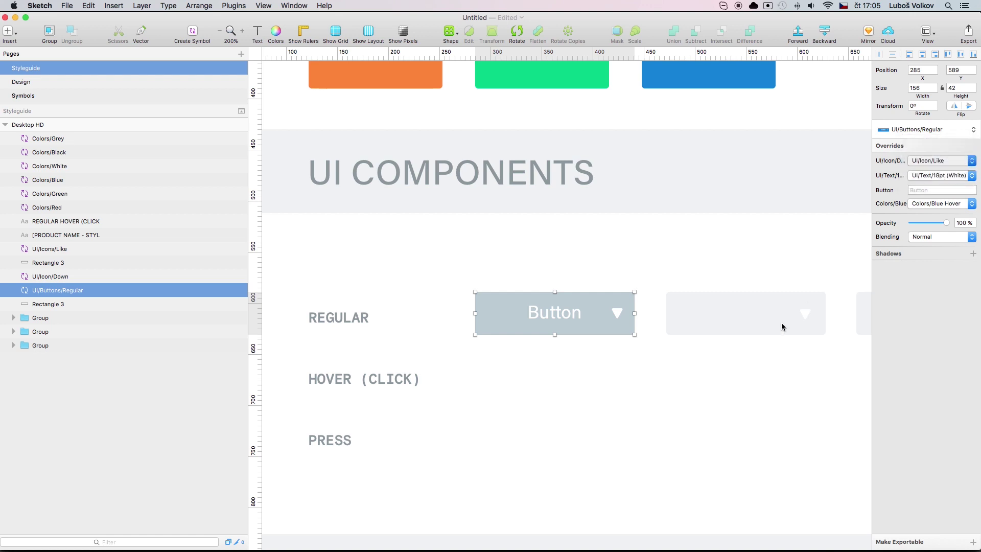
Set the button fill to Colors/Blue and the label to 18pt White, keeping the heart icon
{"action": "left_click", "coordinate": [945, 204]}
{"action": "left_click", "coordinate": [935, 202]}
{"action": "left_click", "coordinate": [935, 206]}
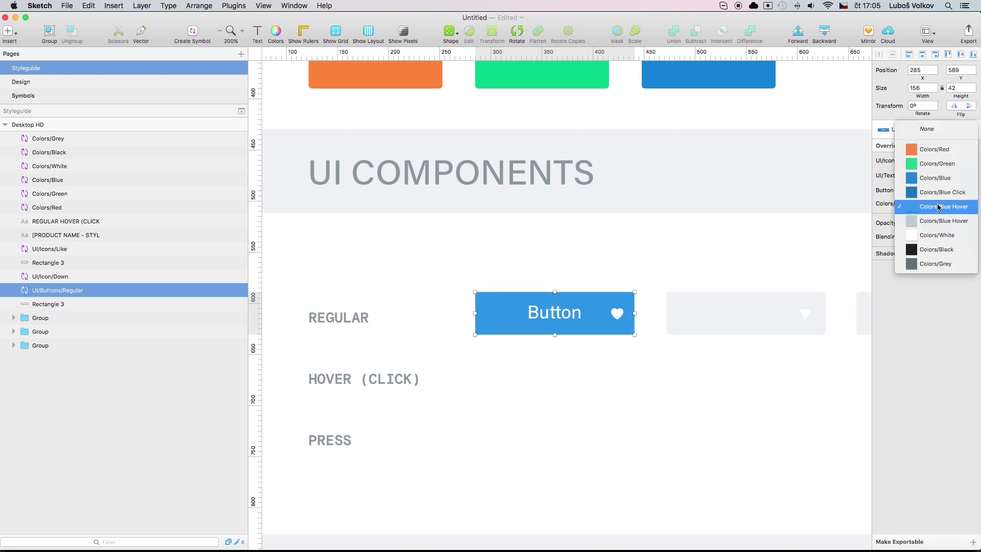
{"action": "left_click", "coordinate": [942, 175]}
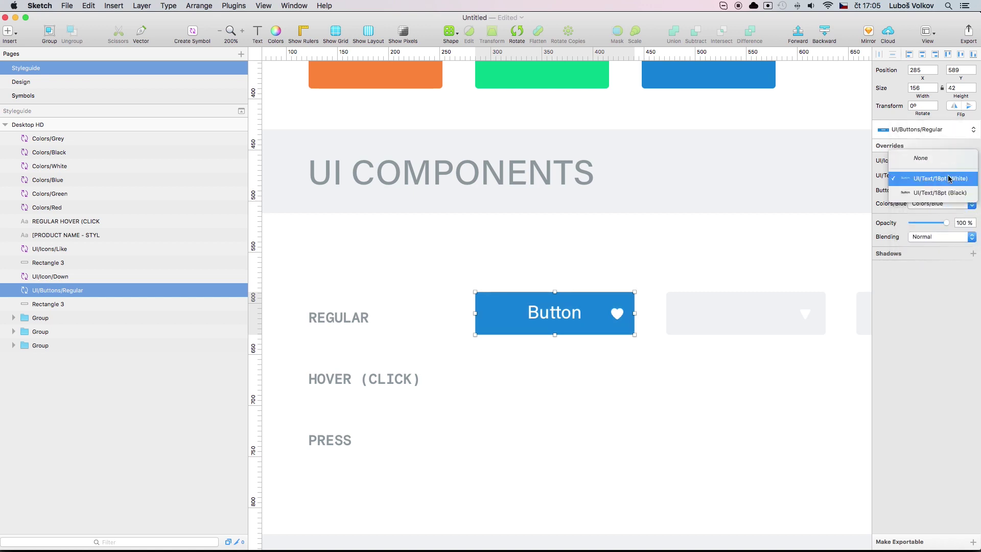
{"action": "left_click", "coordinate": [942, 162]}
{"action": "left_click", "coordinate": [939, 162]}
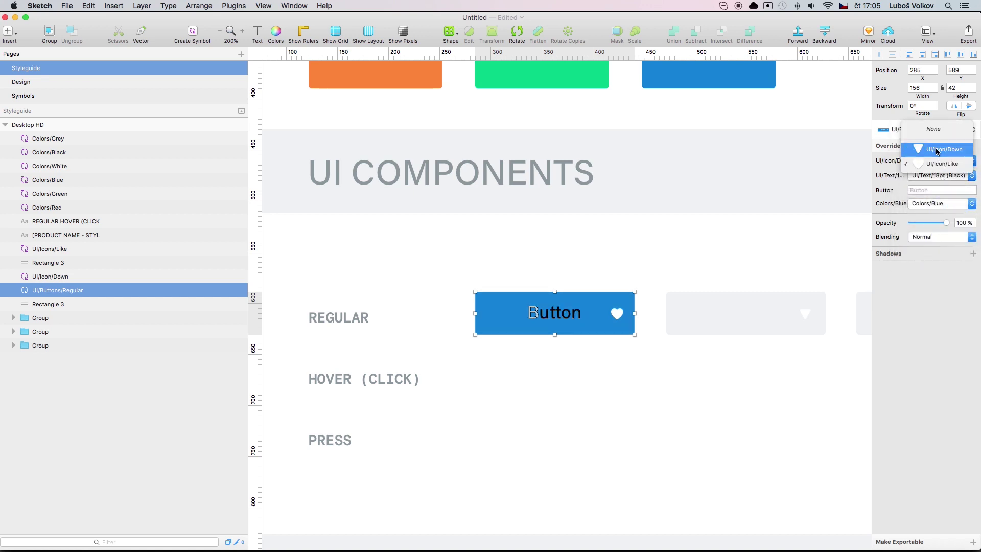
{"action": "left_click", "coordinate": [943, 149]}
{"action": "left_click", "coordinate": [949, 160]}
{"action": "left_click", "coordinate": [941, 174]}
{"action": "left_click", "coordinate": [941, 176]}
{"action": "left_click", "coordinate": [775, 408]}
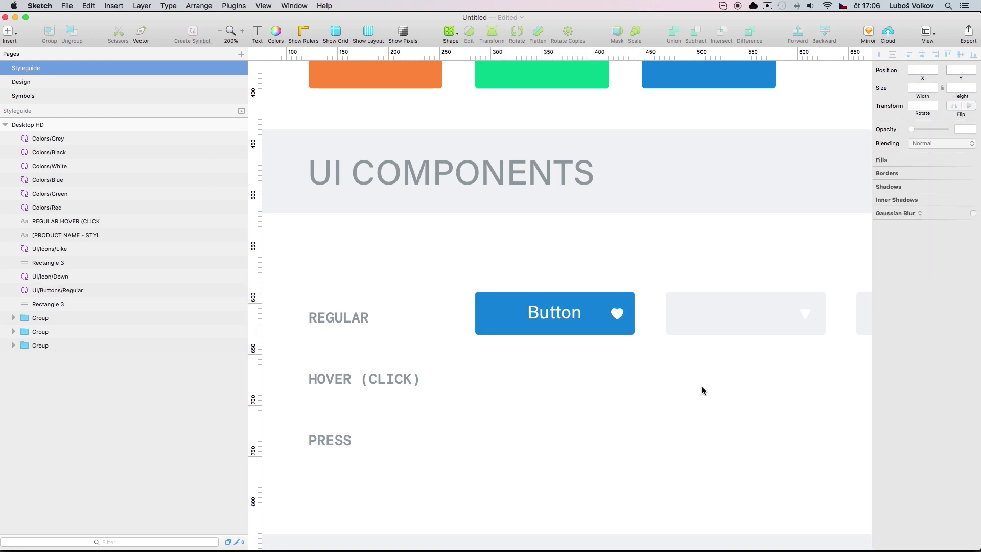
Open the button's master symbol on the Symbols page and zoom out to see all masters
{"action": "left_click", "coordinate": [627, 332]}
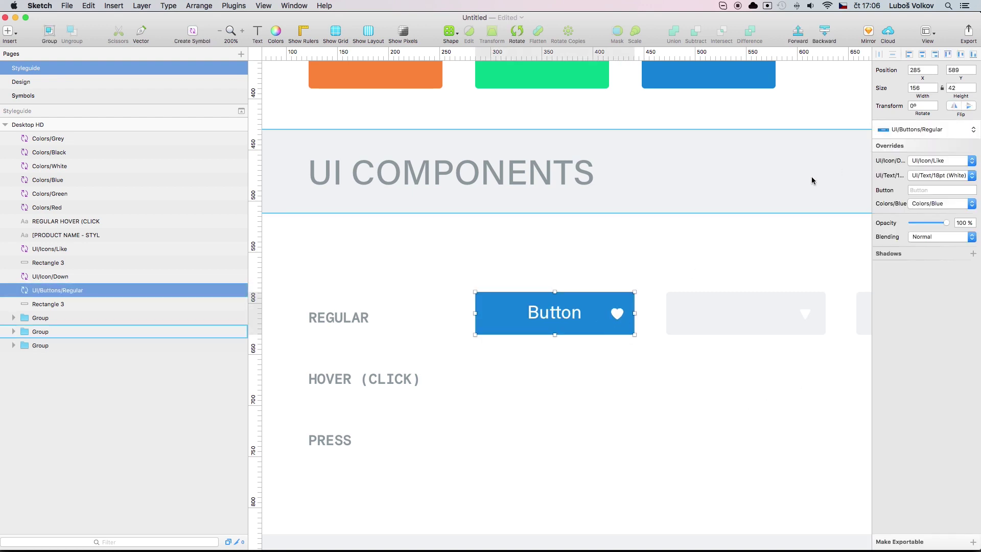
{"action": "left_click", "coordinate": [309, 106]}
{"action": "left_click", "coordinate": [82, 94]}
{"action": "left_click", "coordinate": [72, 83]}
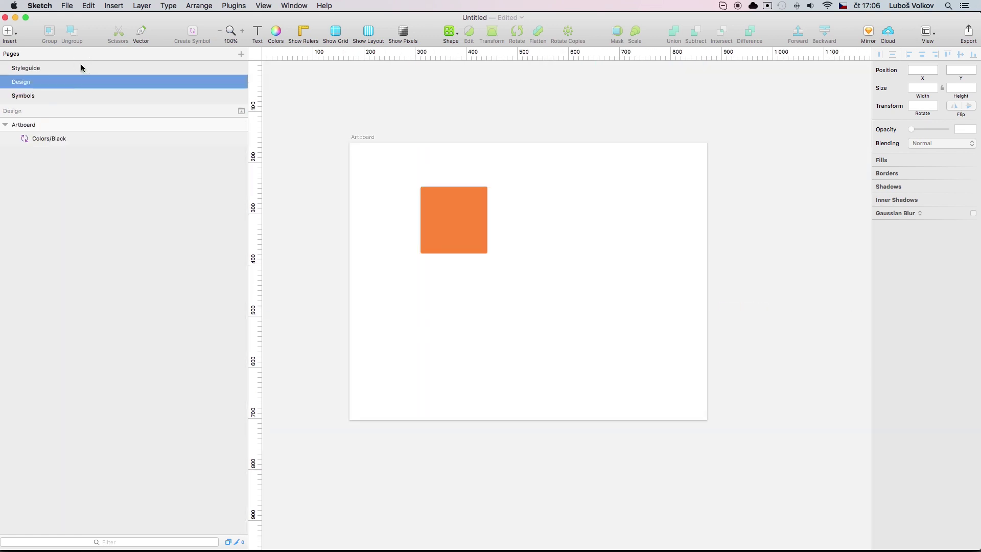
{"action": "left_click", "coordinate": [83, 68]}
{"action": "double_click", "coordinate": [608, 324]}
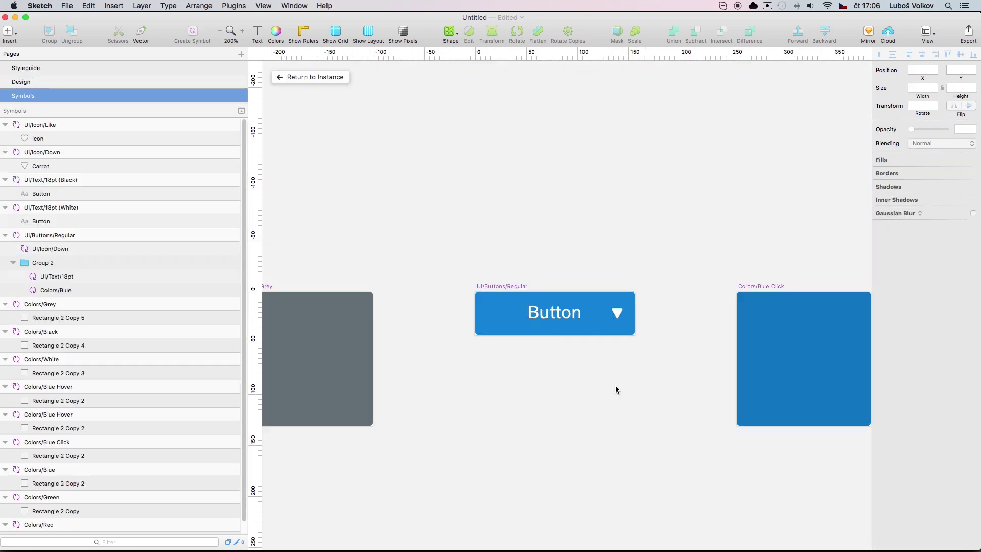
{"action": "key", "text": "super+1"}
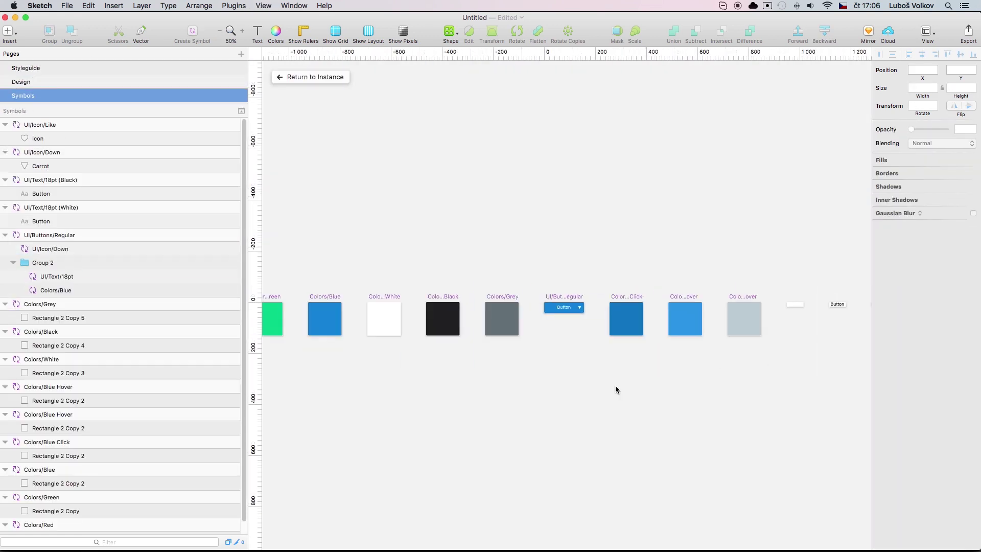
Return to the REGULAR button instance and set its icon override to None
{"action": "left_click", "coordinate": [323, 82]}
{"action": "left_click", "coordinate": [739, 353]}
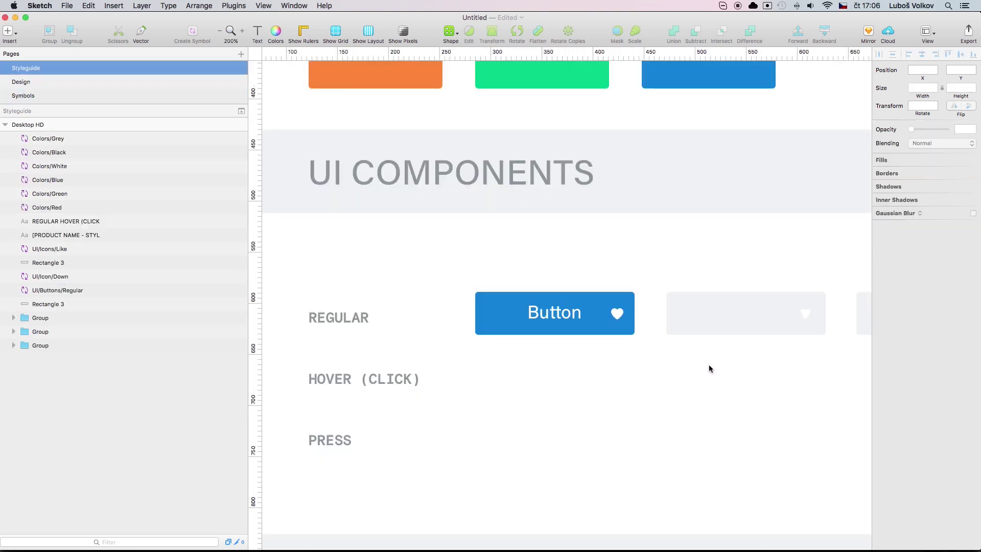
{"action": "left_click", "coordinate": [610, 316]}
{"action": "left_click", "coordinate": [530, 278]}
{"action": "left_click", "coordinate": [576, 315]}
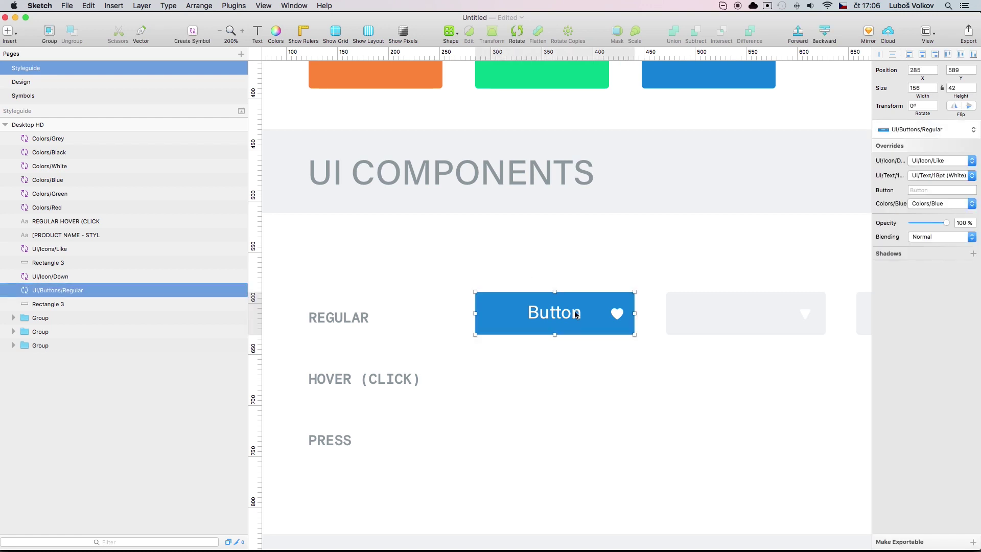
{"action": "left_click", "coordinate": [936, 162]}
{"action": "left_click", "coordinate": [932, 128]}
Copy the button into the HOVER (CLICK) and PRESS rows, colouring the hover copy Colors/Blue Hover
{"action": "left_click_drag", "start_coordinate": [612, 312], "coordinate": [612, 368]}
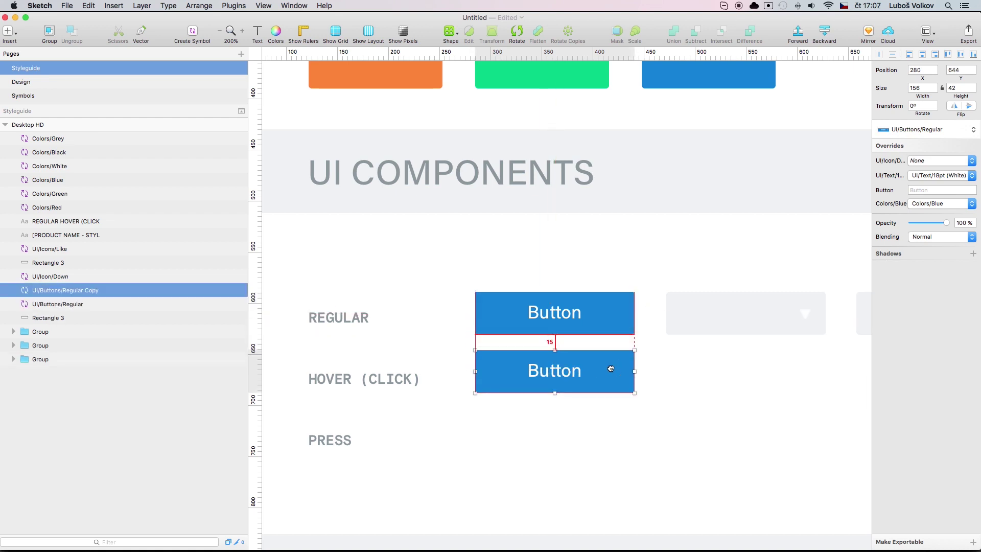
{"action": "key", "text": "super+d"}
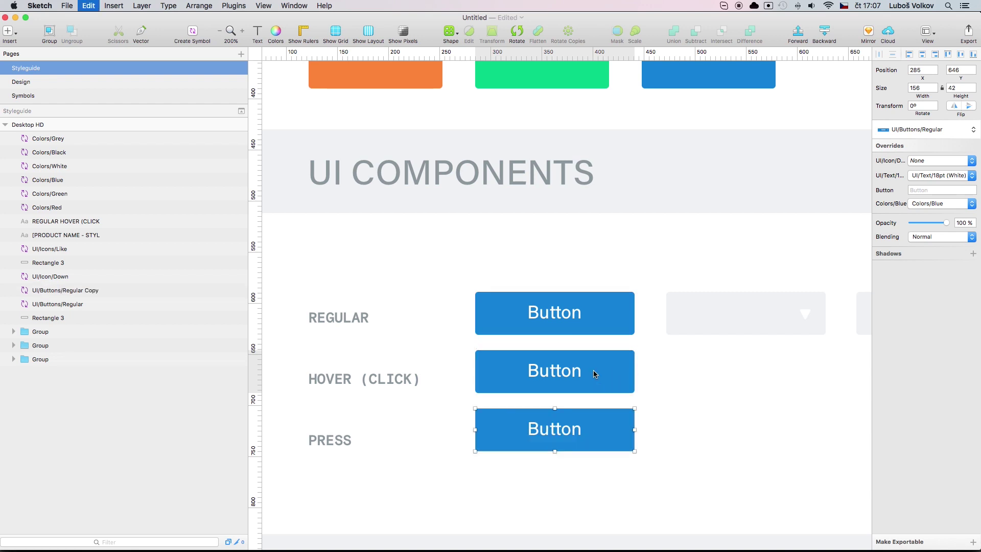
{"action": "left_click", "coordinate": [691, 410]}
{"action": "left_click", "coordinate": [591, 371]}
{"action": "left_click", "coordinate": [951, 176]}
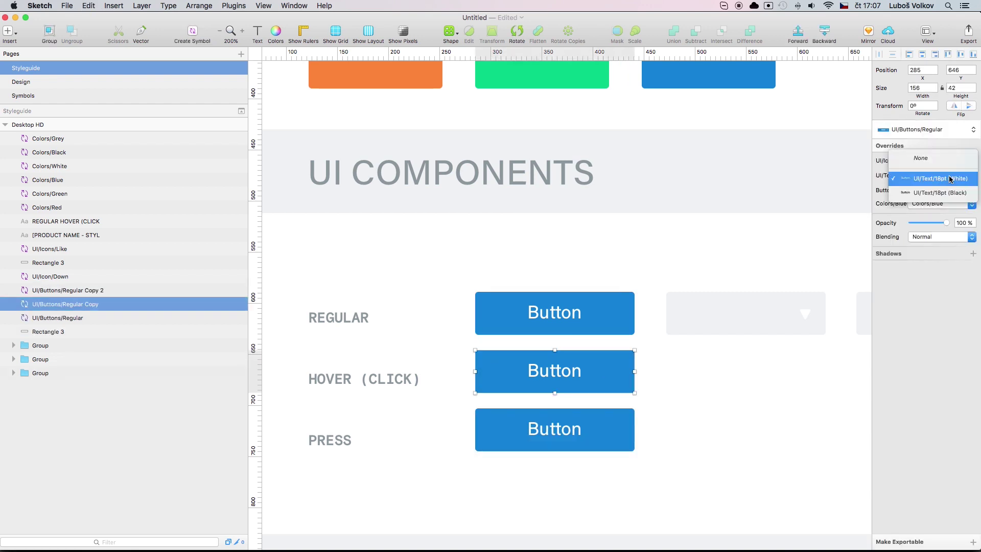
{"action": "left_click", "coordinate": [943, 223]}
{"action": "left_click", "coordinate": [944, 205]}
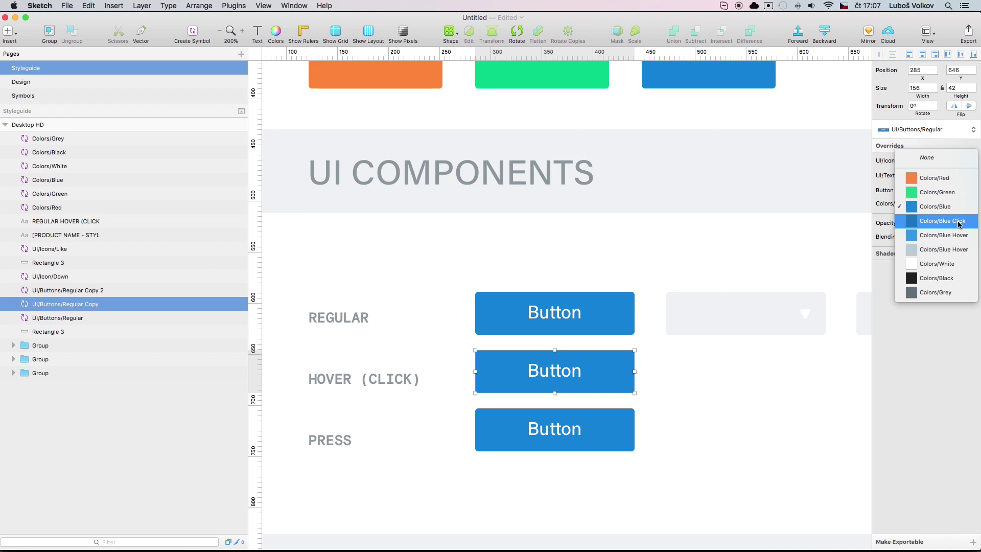
{"action": "left_click", "coordinate": [950, 236]}
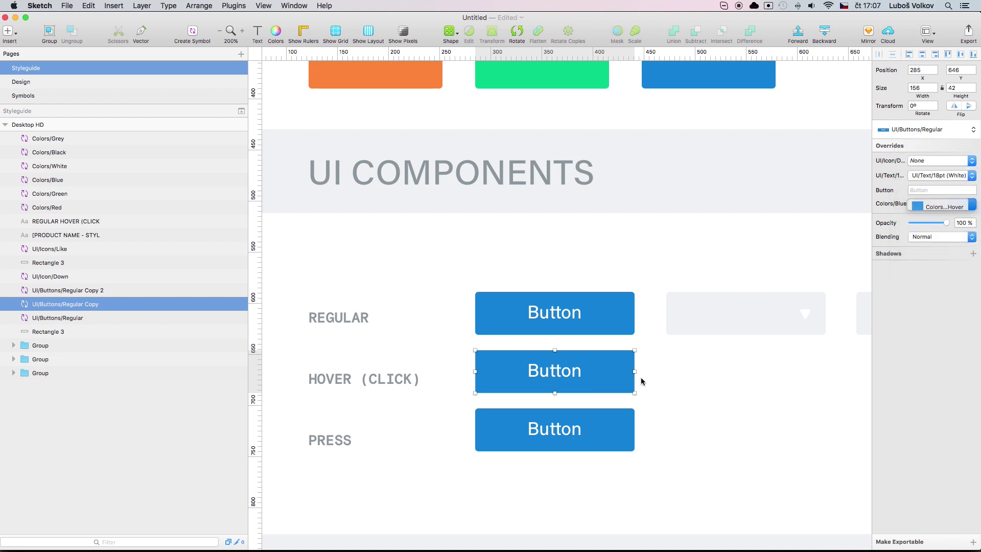
Give the PRESS row button the Colors/Blue Click fill
{"action": "left_click", "coordinate": [572, 437]}
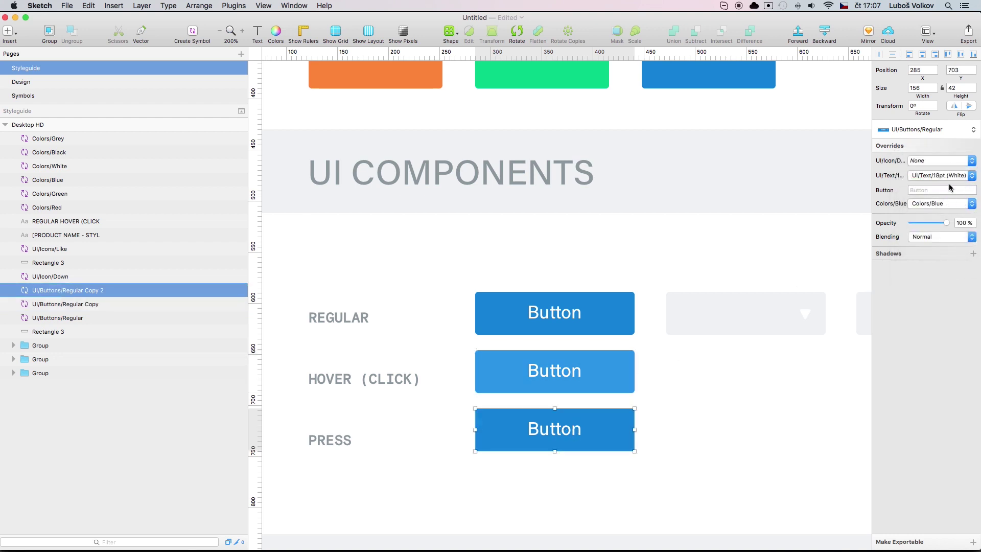
{"action": "left_click", "coordinate": [945, 176]}
{"action": "left_click", "coordinate": [945, 182]}
{"action": "left_click", "coordinate": [944, 204]}
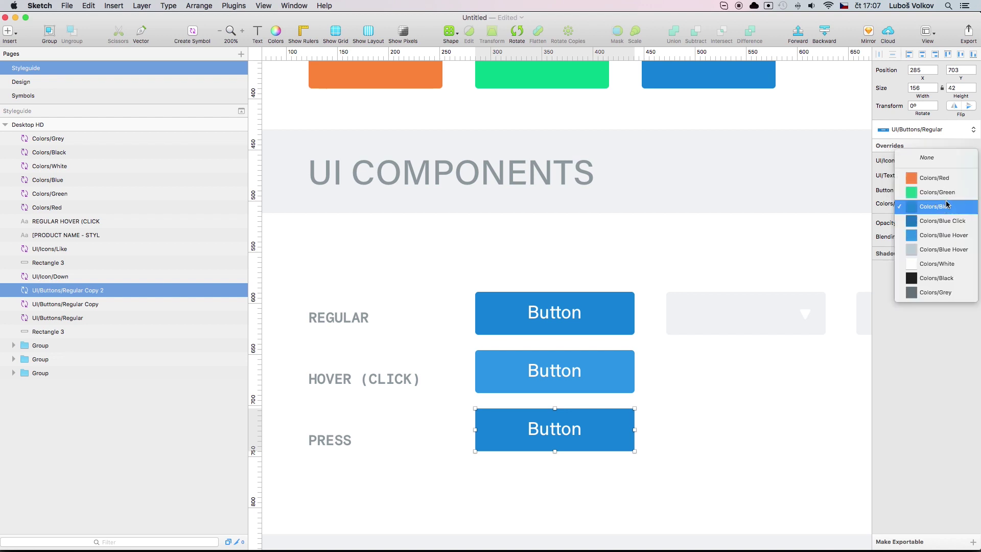
{"action": "left_click", "coordinate": [951, 221]}
{"action": "left_click", "coordinate": [704, 420]}
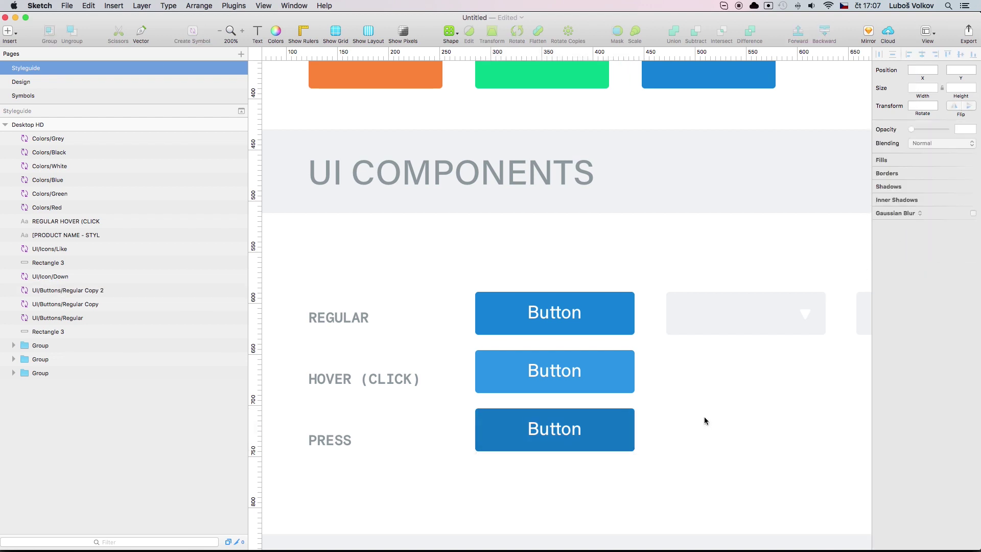
{"action": "scroll", "coordinate": [706, 430], "scroll_direction": "right", "scroll_amount": 4}
{"action": "scroll", "coordinate": [707, 431], "scroll_direction": "down", "scroll_amount": 1}
Delete the dropdown's down-arrow icon and replace the grey rectangle with the Regular button symbol
{"action": "left_click", "coordinate": [647, 303]}
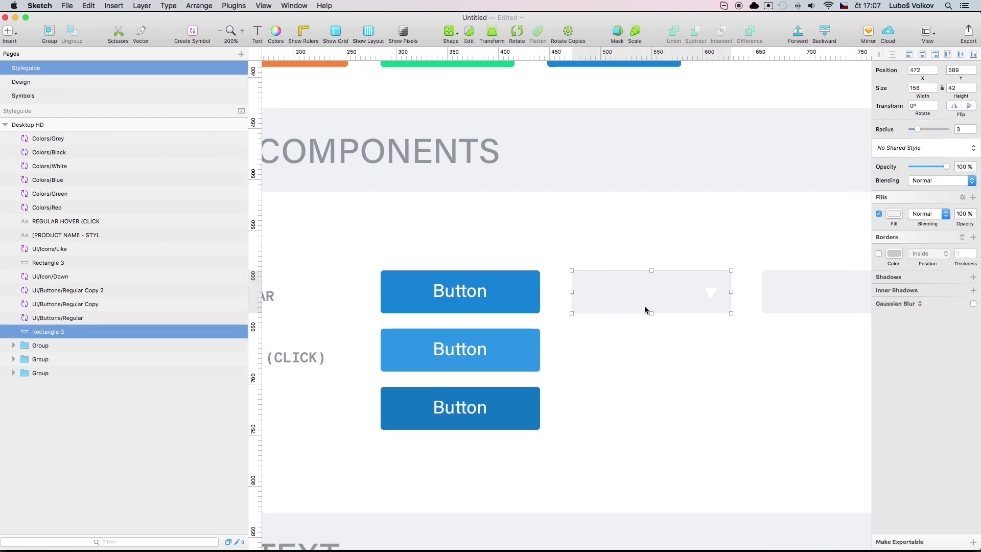
{"action": "left_click", "coordinate": [722, 326]}
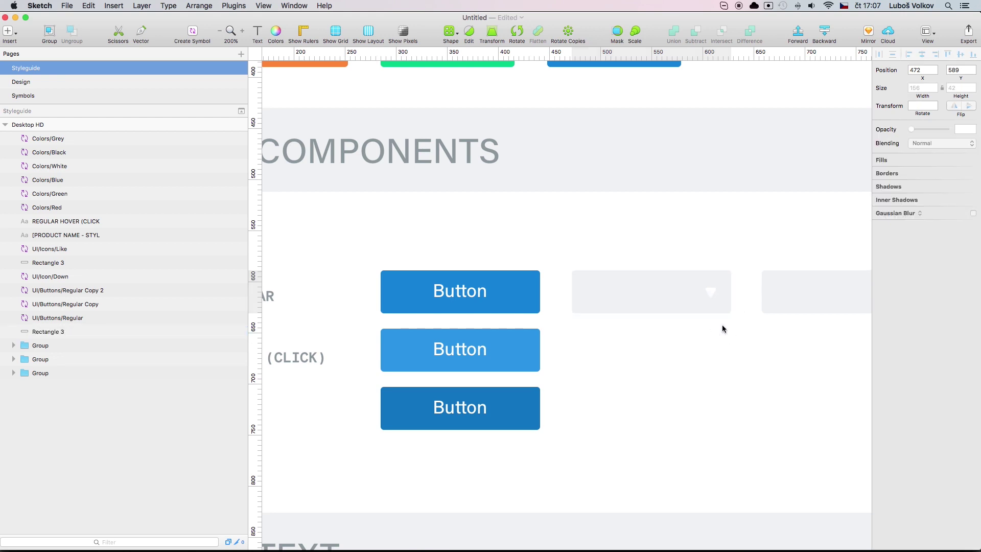
{"action": "left_click", "coordinate": [710, 292]}
{"action": "key", "text": "BackSpace"}
{"action": "left_click", "coordinate": [681, 291]}
{"action": "right_click", "coordinate": [681, 292]}
{"action": "mouse_move", "coordinate": [715, 290]}
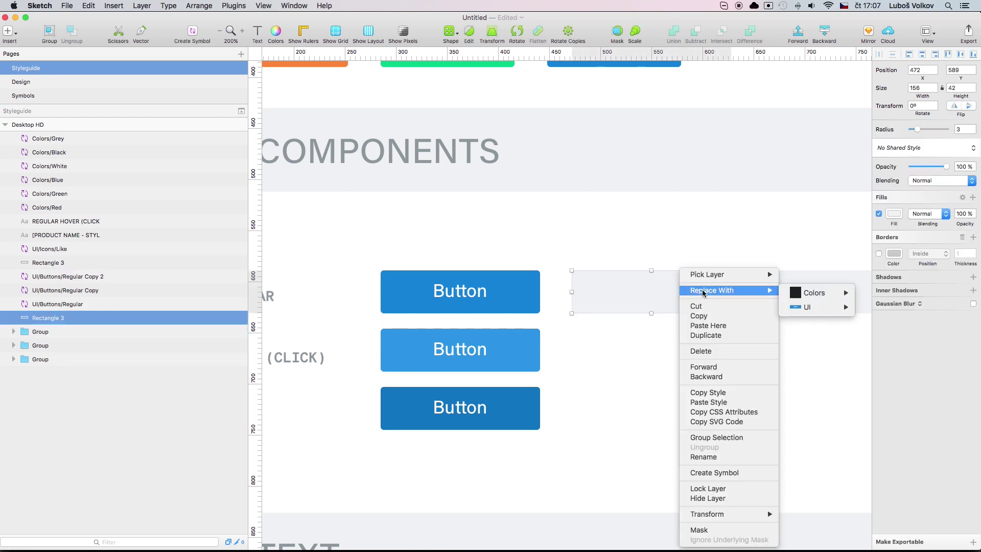
{"action": "mouse_move", "coordinate": [813, 308]}
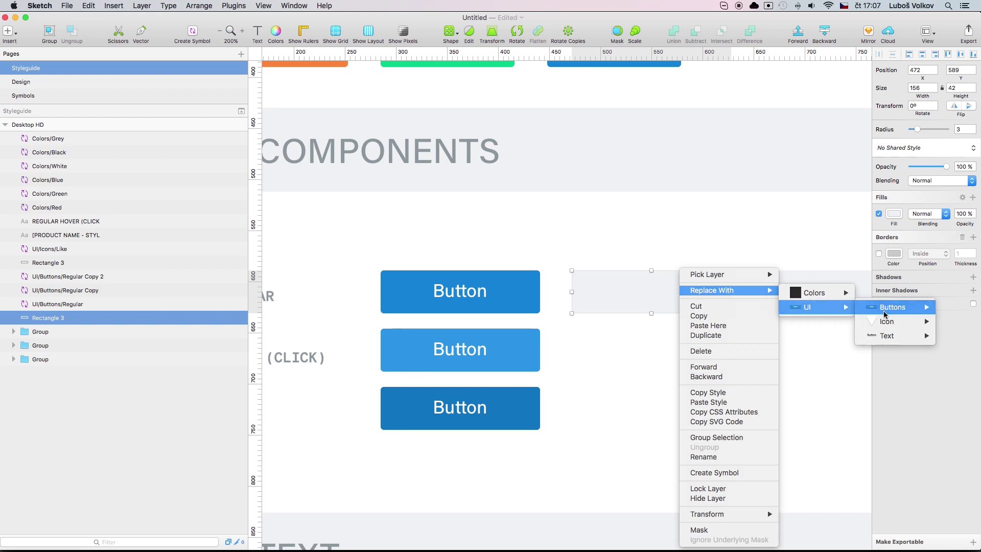
{"action": "left_click", "coordinate": [829, 307]}
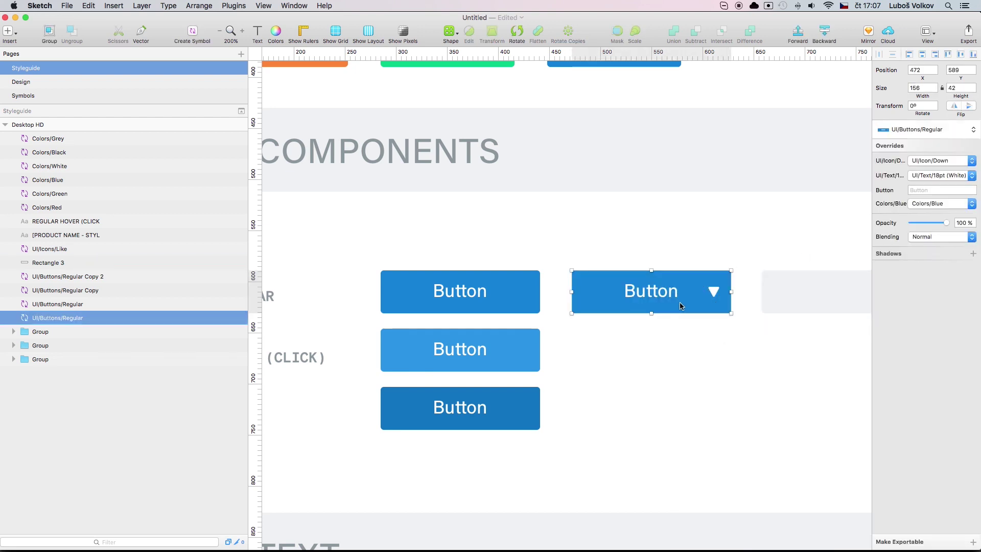
Copy the dropdown button into the two rows below and colour the second one Colors/Blue Hover
{"action": "left_click_drag", "start_coordinate": [680, 306], "coordinate": [661, 362]}
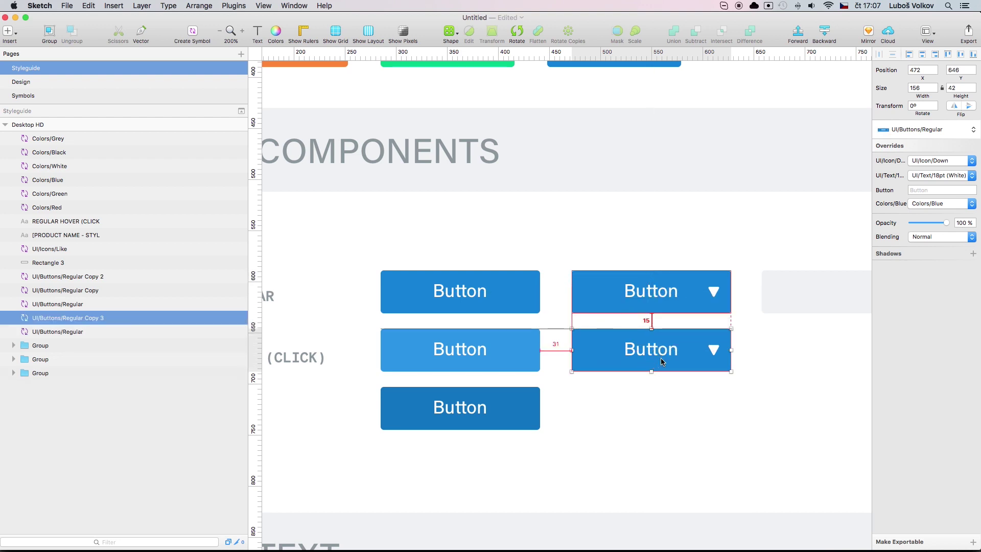
{"action": "key", "text": "super+d"}
{"action": "key", "text": "super+d"}
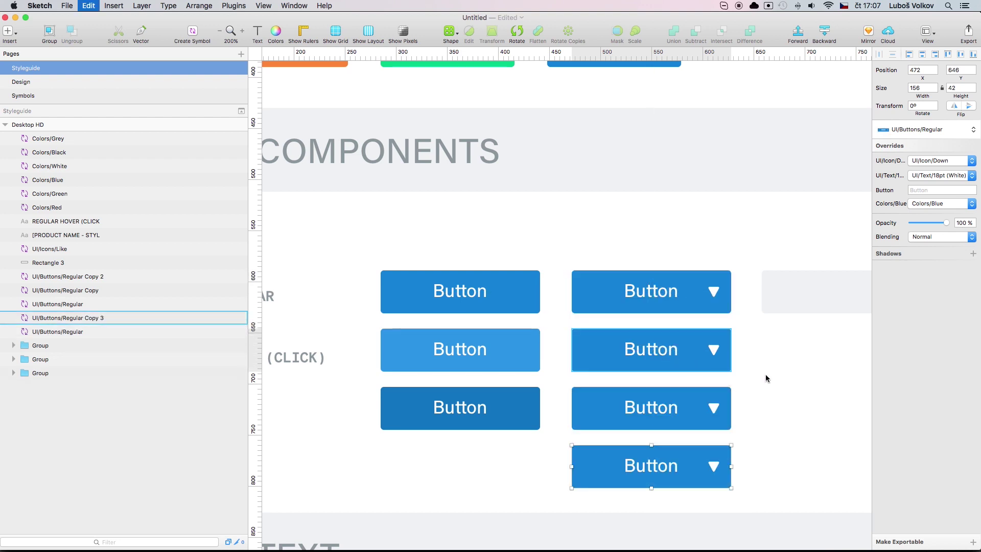
{"action": "key", "text": "super+z"}
{"action": "left_click", "coordinate": [698, 345]}
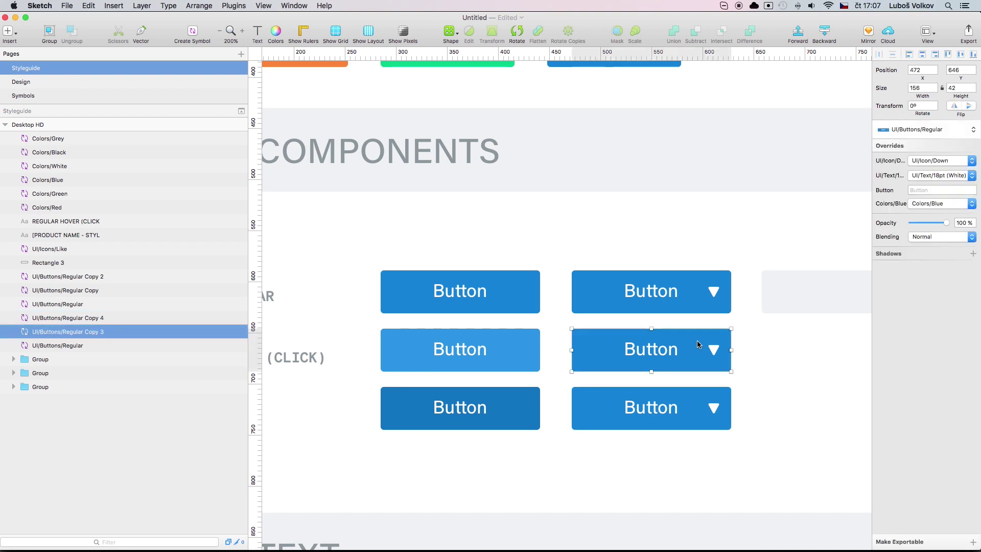
{"action": "left_click", "coordinate": [945, 206]}
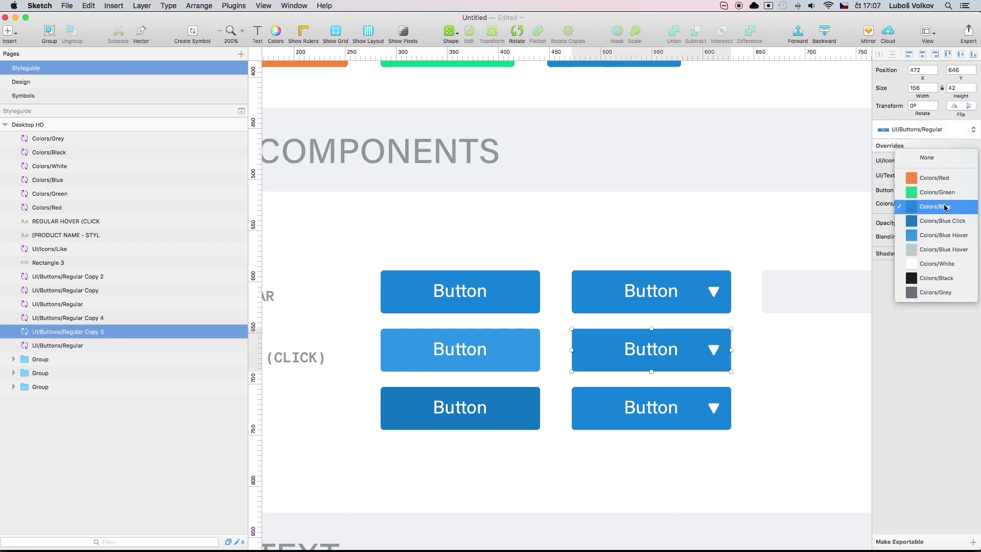
{"action": "left_click", "coordinate": [954, 235]}
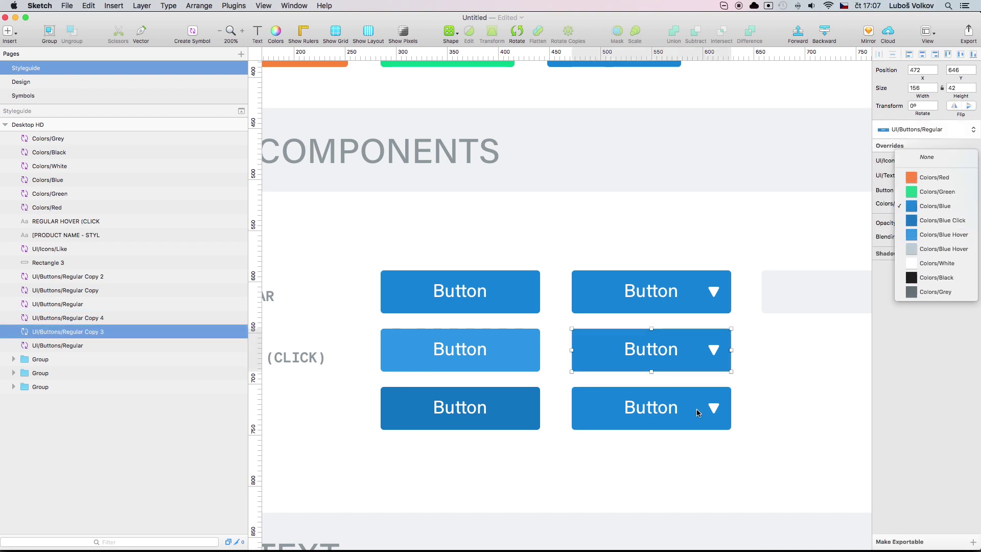
Give the bottom dropdown button the Colors/Blue Click fill
{"action": "left_click", "coordinate": [696, 407]}
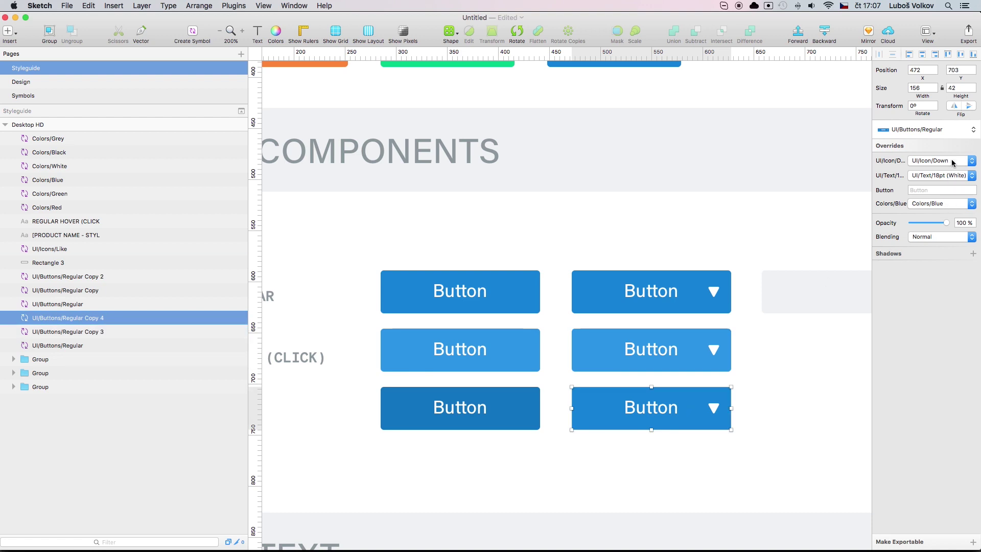
{"action": "left_click", "coordinate": [956, 205]}
{"action": "left_click", "coordinate": [953, 224]}
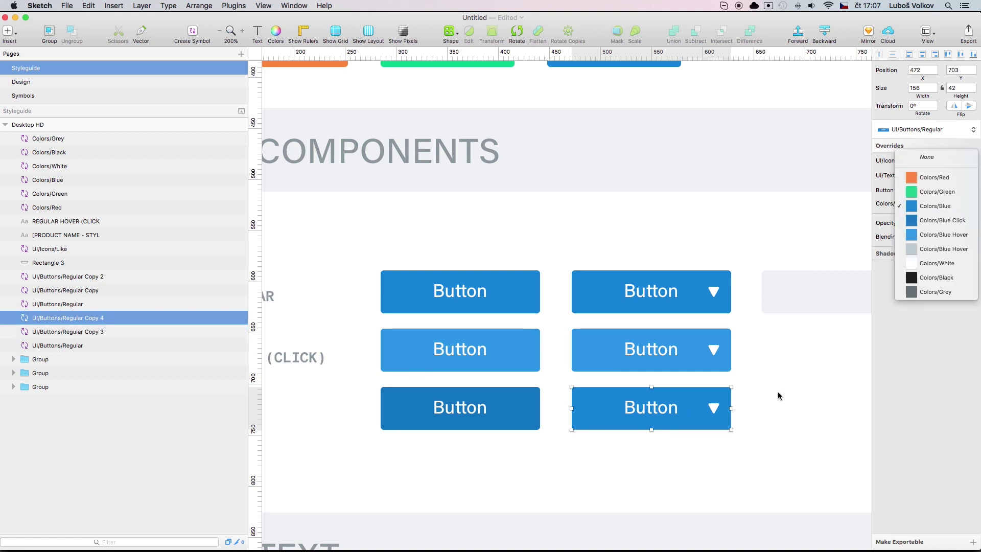
{"action": "scroll", "coordinate": [778, 400], "scroll_direction": "right", "scroll_amount": 5}
{"action": "left_click", "coordinate": [705, 305]}
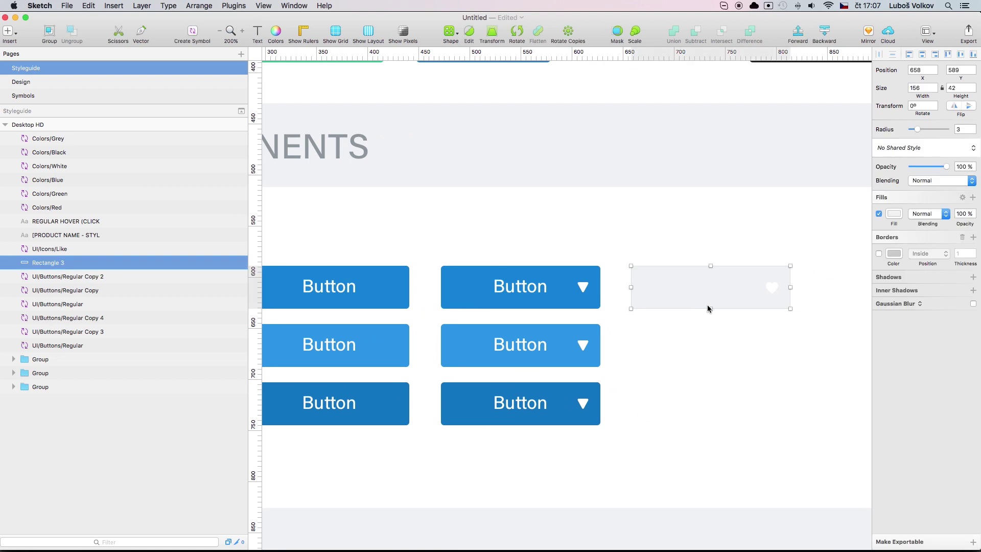
Delete the grey placeholder and Option-drag the three dropdown buttons into a new column
{"action": "key", "text": "Delete"}
{"action": "left_click", "coordinate": [572, 302]}
{"action": "left_click", "coordinate": [554, 351], "text": "shift"}
{"action": "left_click", "coordinate": [550, 396], "text": "shift"}
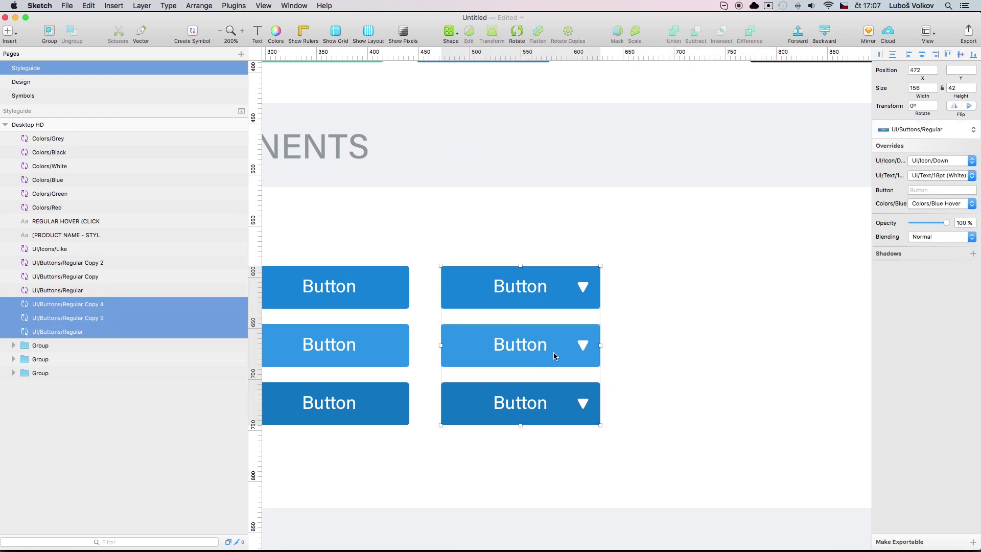
{"action": "left_click_drag", "start_coordinate": [504, 357], "coordinate": [692, 354]}
{"action": "left_click", "coordinate": [768, 445]}
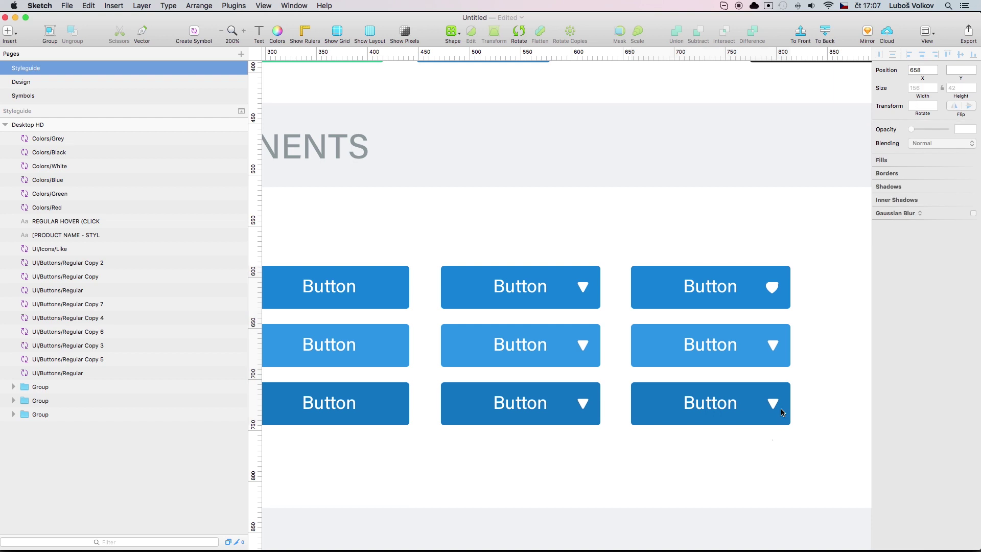
Remove the stray icon and set the copied buttons' icon override to UI/Icon/Like
{"action": "left_click", "coordinate": [772, 287]}
{"action": "key", "text": "BackSpace"}
{"action": "left_click", "coordinate": [771, 287]}
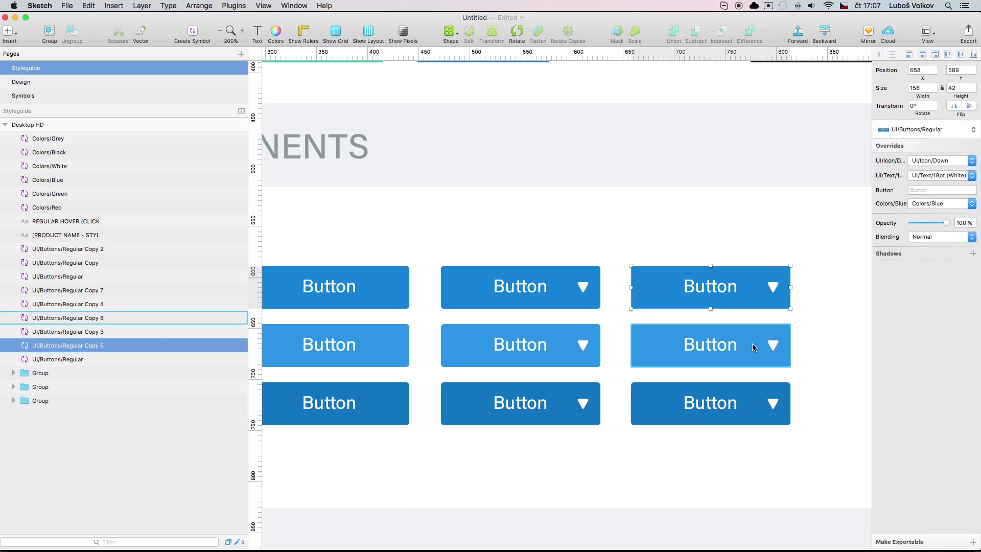
{"action": "left_click", "coordinate": [753, 348], "text": "shift"}
{"action": "left_click", "coordinate": [753, 404], "text": "shift"}
{"action": "left_click", "coordinate": [942, 160]}
{"action": "left_click", "coordinate": [942, 169]}
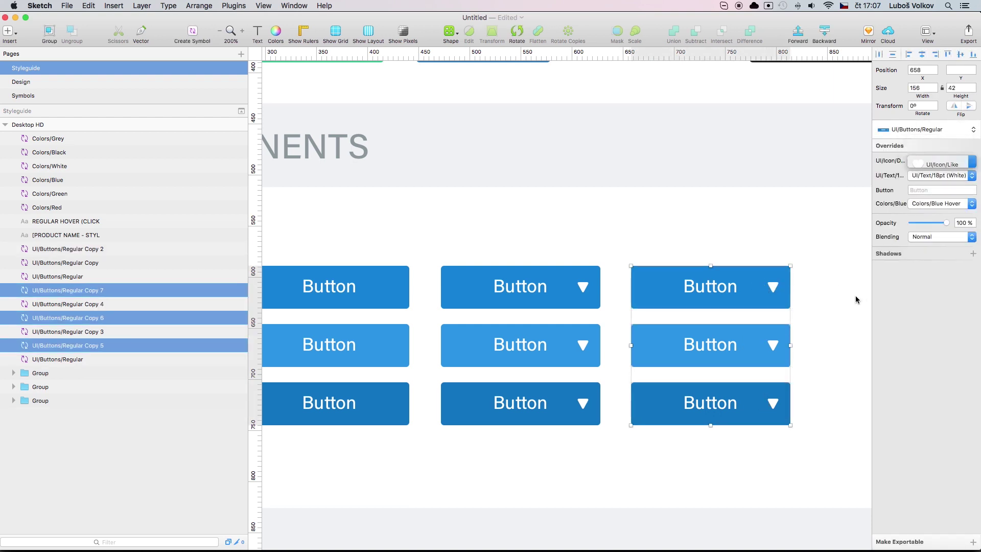
{"action": "left_click", "coordinate": [832, 295]}
Pan to the heart-button column and select its top button, undoing a trial move
{"action": "scroll", "coordinate": [722, 184], "scroll_direction": "left", "scroll_amount": 3}
{"action": "scroll", "coordinate": [723, 184], "scroll_direction": "down", "scroll_amount": 1}
{"action": "left_click_drag", "start_coordinate": [745, 194], "coordinate": [492, 188]}
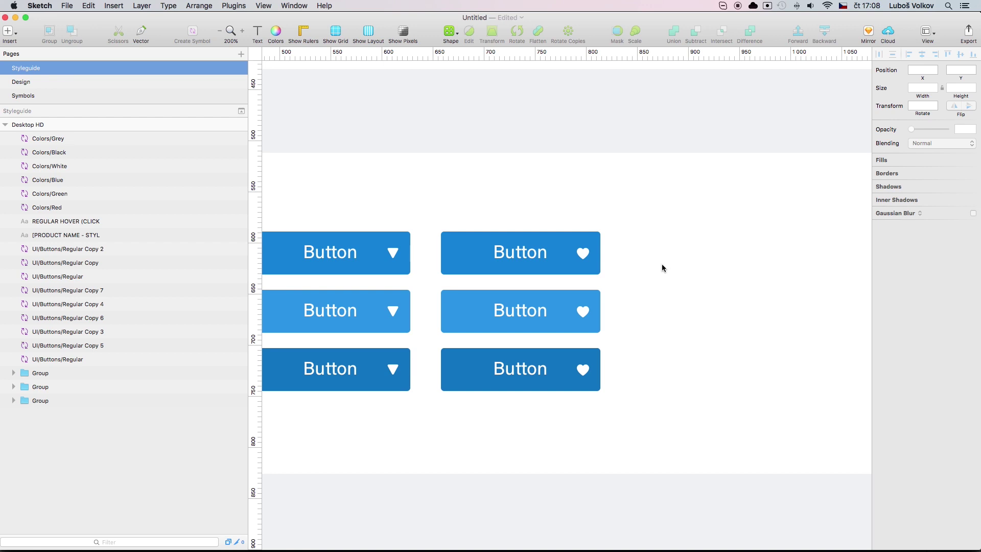
{"action": "left_click", "coordinate": [556, 263]}
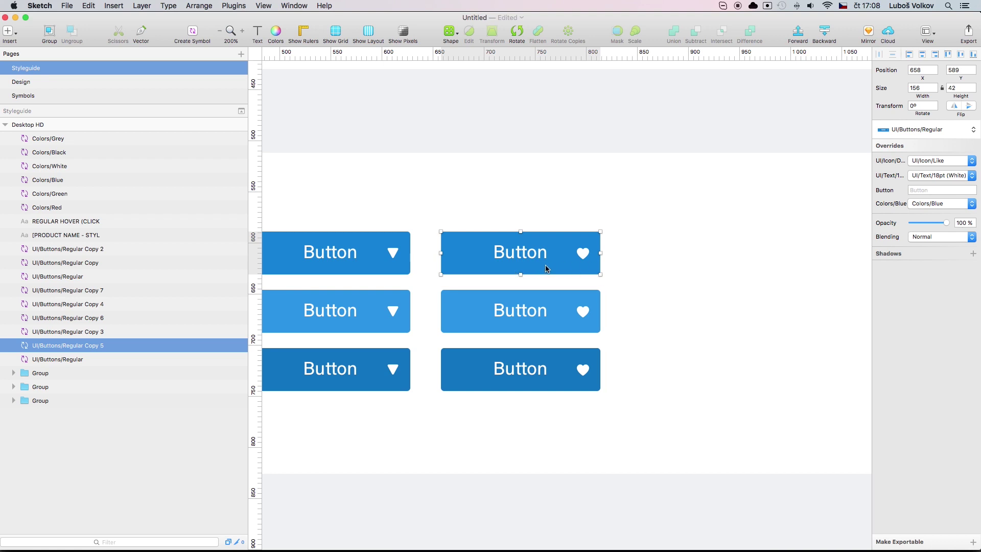
{"action": "left_click_drag", "start_coordinate": [516, 273], "coordinate": [594, 270]}
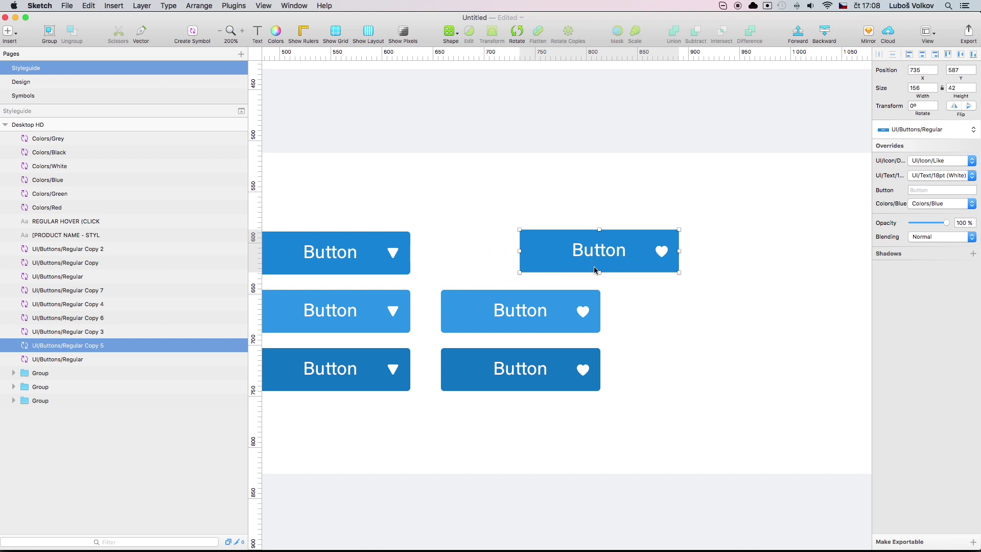
{"action": "key", "text": "super+z"}
{"action": "left_click", "coordinate": [640, 273]}
{"action": "left_click", "coordinate": [538, 269]}
Open the button's master and duplicate the Colors/Blue Click colour symbol
{"action": "double_click", "coordinate": [538, 270]}
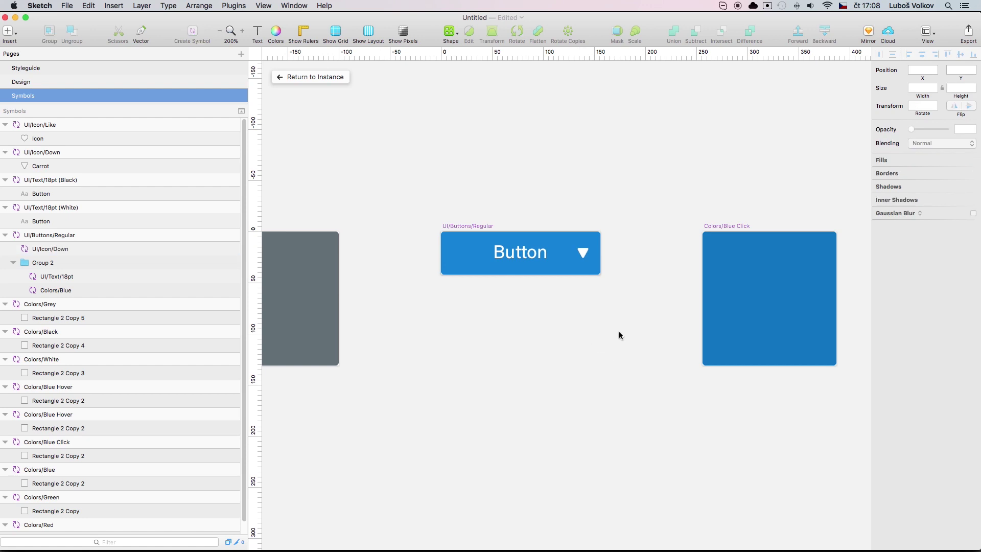
{"action": "scroll", "coordinate": [619, 335], "scroll_direction": "right", "scroll_amount": 5}
{"action": "left_click", "coordinate": [513, 321]}
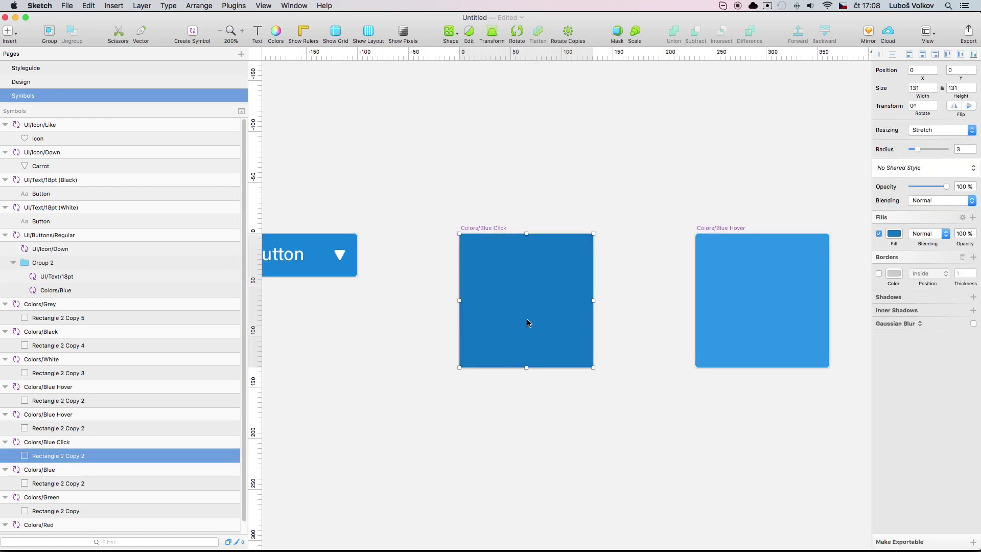
{"action": "left_click", "coordinate": [104, 442]}
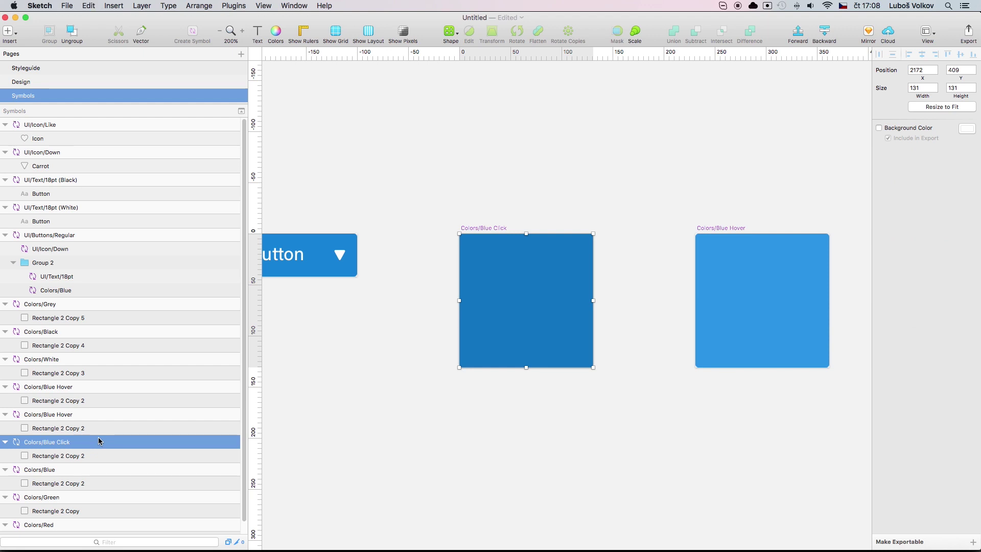
{"action": "key", "text": "super+d"}
Remove the duplicate's fill and give it a 3 px light grey border
{"action": "left_click", "coordinate": [611, 327]}
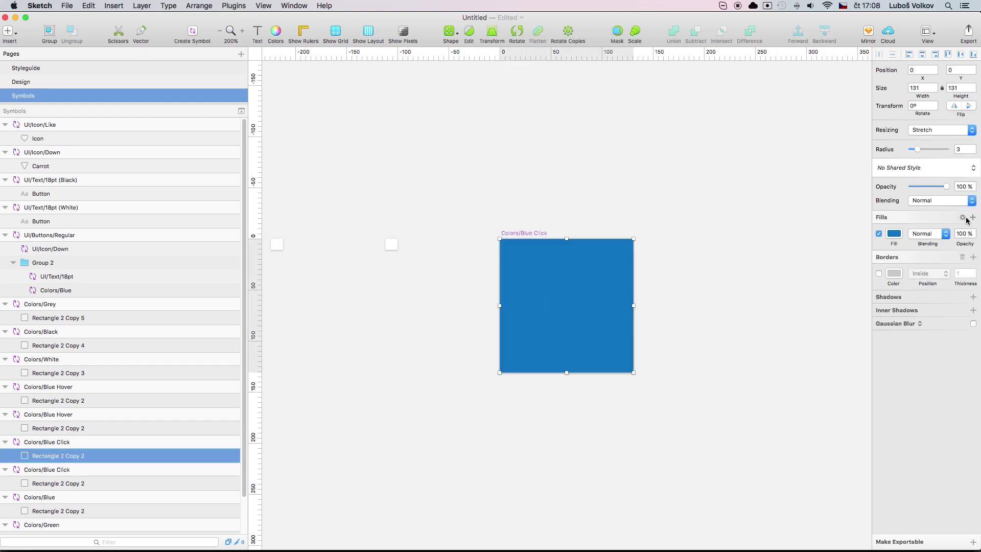
{"action": "left_click", "coordinate": [879, 234]}
{"action": "left_click", "coordinate": [879, 273]}
{"action": "left_click", "coordinate": [974, 272]}
{"action": "left_click", "coordinate": [974, 271]}
{"action": "left_click", "coordinate": [894, 273]}
{"action": "left_click", "coordinate": [972, 461]}
{"action": "left_click", "coordinate": [668, 320]}
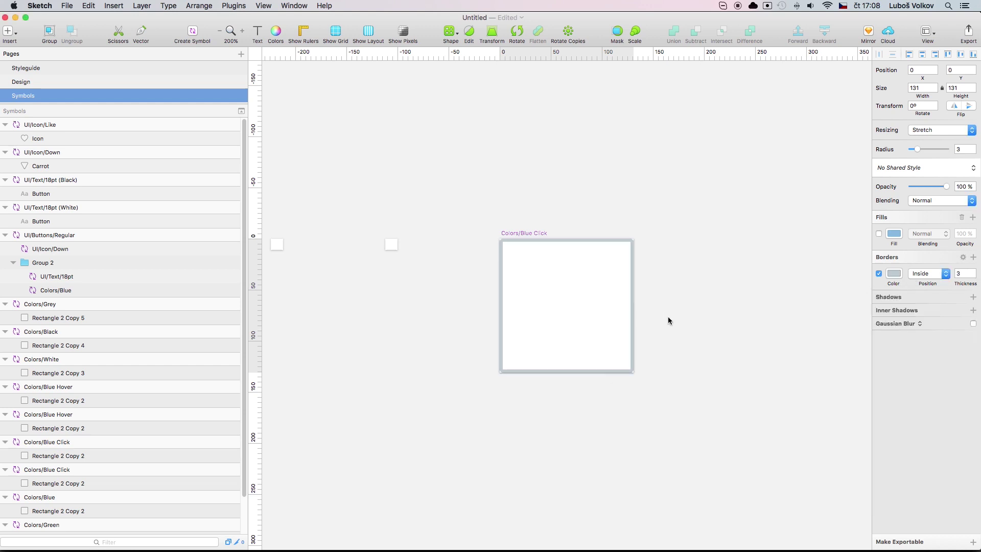
Apply the new outline colour symbol to the top heart button on the Styleguide page
{"action": "left_click", "coordinate": [53, 72]}
{"action": "left_click", "coordinate": [642, 400]}
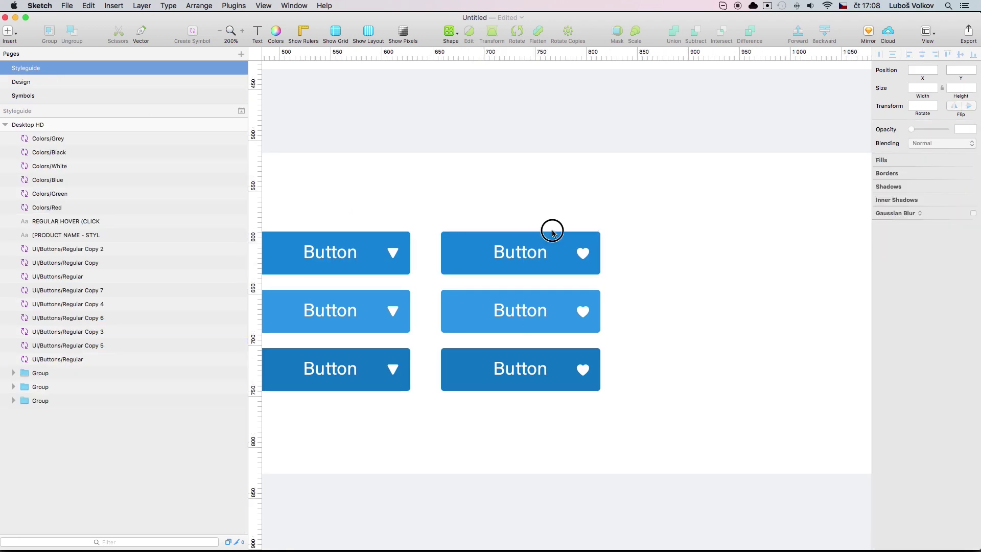
{"action": "left_click", "coordinate": [555, 246]}
{"action": "left_click", "coordinate": [955, 206]}
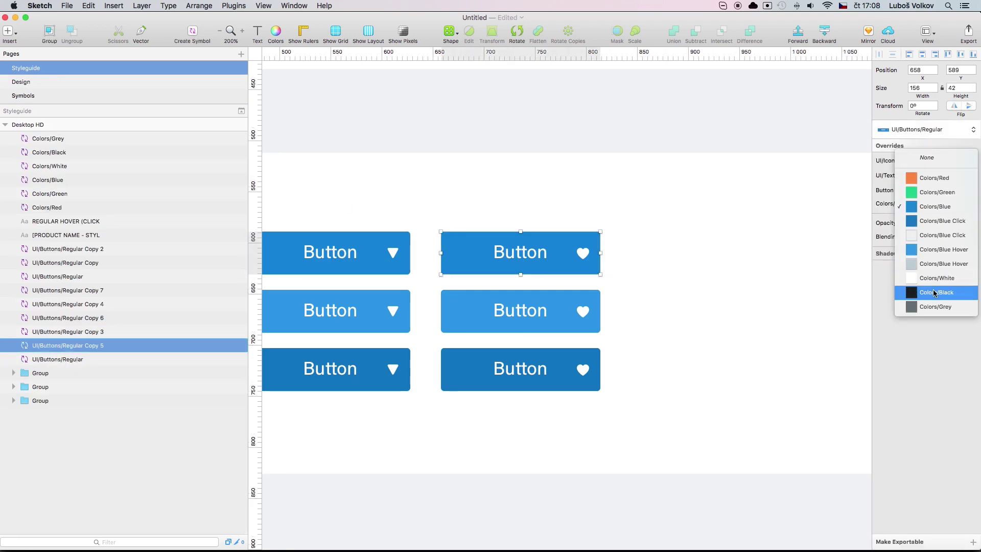
{"action": "left_click", "coordinate": [949, 237]}
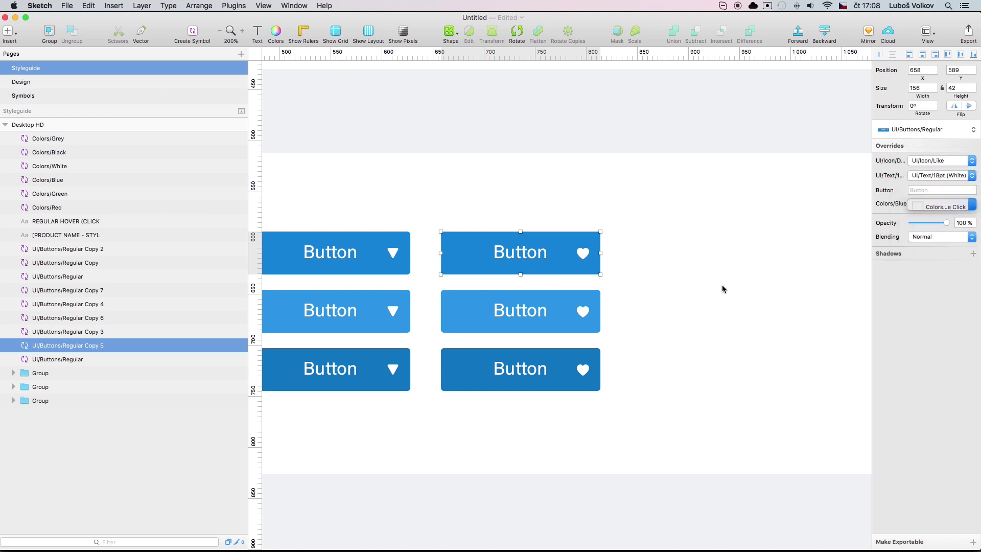
Rename the duplicated colour symbol to Colors/Grey Outline and return to the Styleguide
{"action": "double_click", "coordinate": [532, 264]}
{"action": "scroll", "coordinate": [642, 311], "scroll_direction": "right", "scroll_amount": 5}
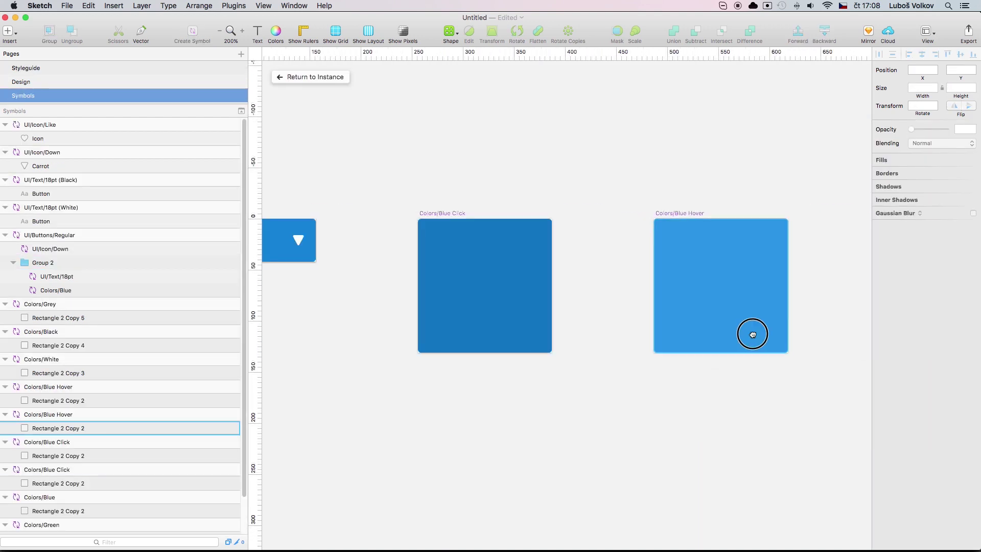
{"action": "left_click_drag", "start_coordinate": [751, 332], "coordinate": [550, 372]}
{"action": "scroll", "coordinate": [550, 372], "scroll_direction": "right", "scroll_amount": 10}
{"action": "left_click", "coordinate": [601, 334]}
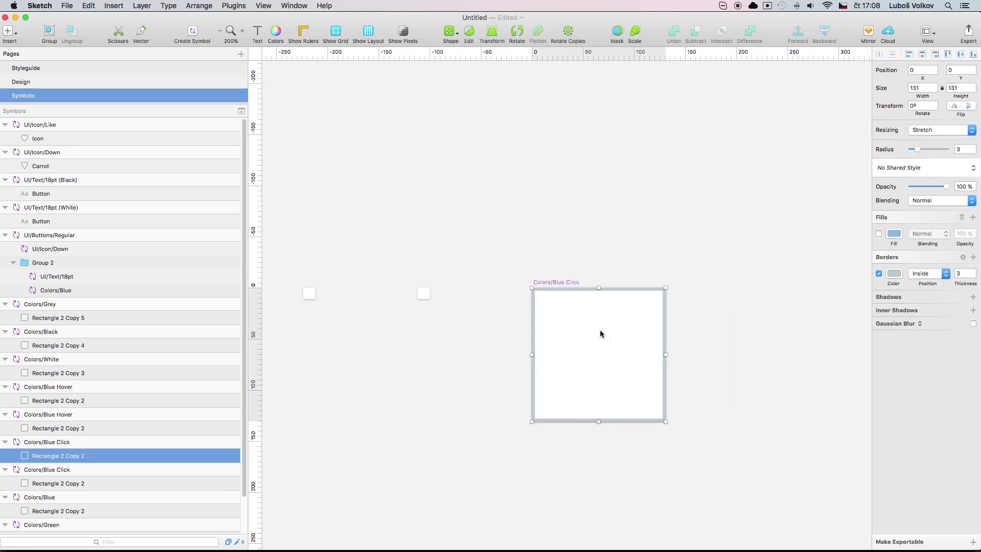
{"action": "left_click", "coordinate": [66, 442]}
{"action": "double_click", "coordinate": [77, 442]}
{"action": "left_click_drag", "start_coordinate": [77, 442], "coordinate": [44, 442]}
{"action": "type", "text": "Grey"}
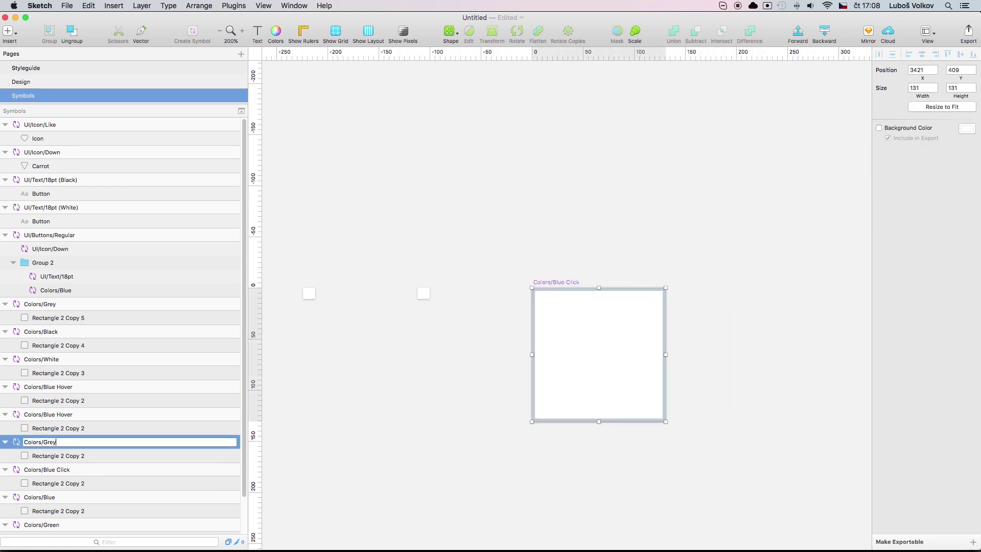
{"action": "type", "text": " Outline"}
{"action": "key", "text": "Return"}
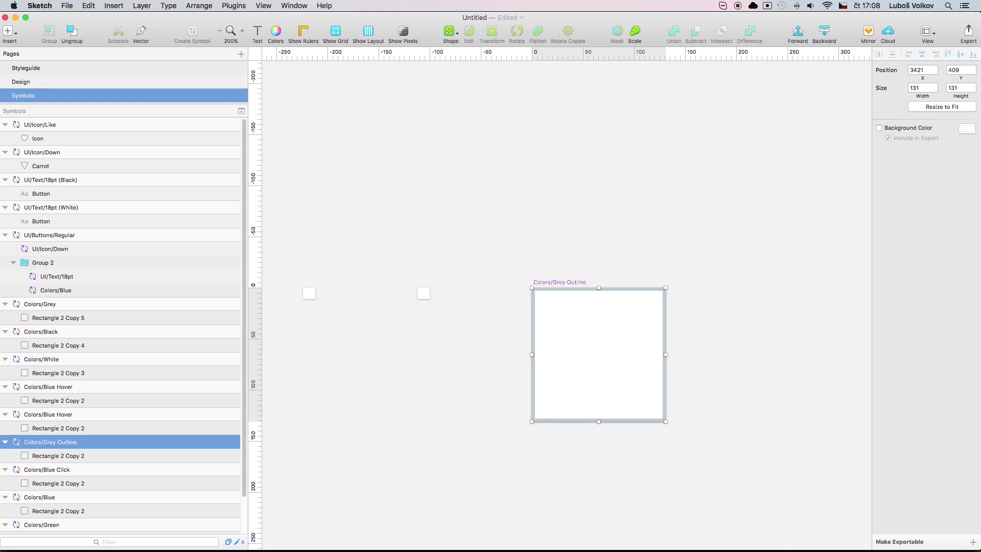
{"action": "left_click", "coordinate": [414, 471]}
{"action": "left_click", "coordinate": [37, 69]}
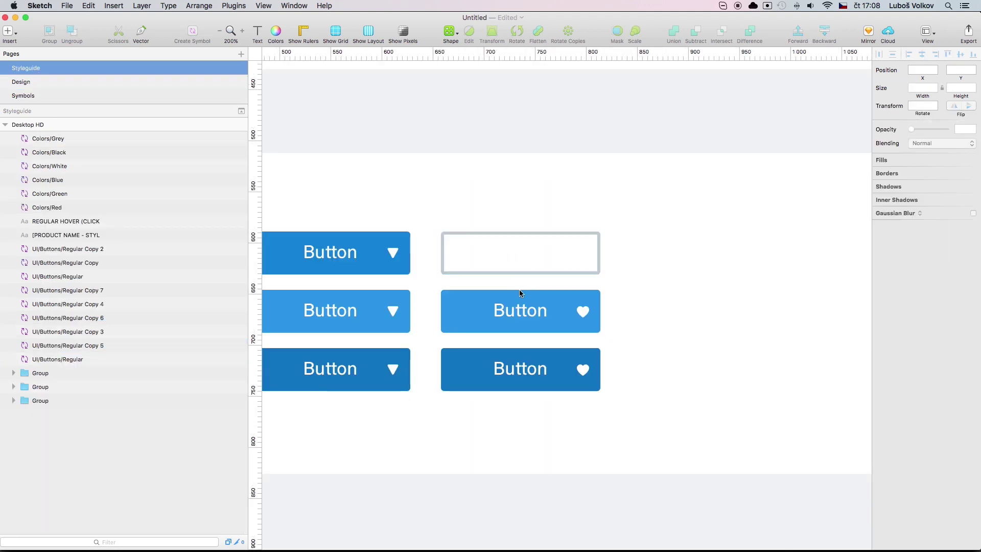
Set the middle and bottom buttons' colour override to Colors/Grey Outline
{"action": "left_click", "coordinate": [521, 294]}
{"action": "left_click", "coordinate": [942, 203]}
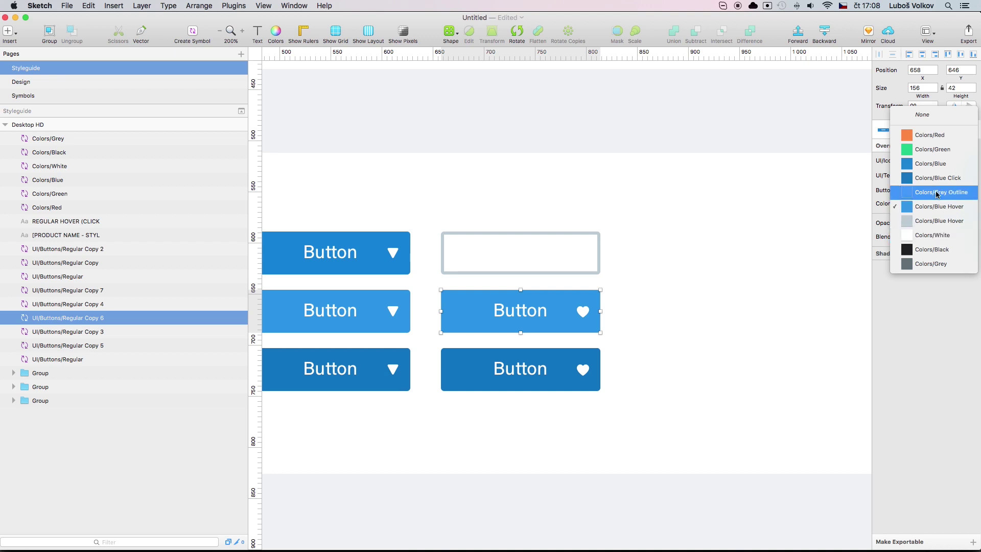
{"action": "left_click", "coordinate": [935, 193]}
{"action": "left_click", "coordinate": [571, 351]}
{"action": "left_click", "coordinate": [941, 204]}
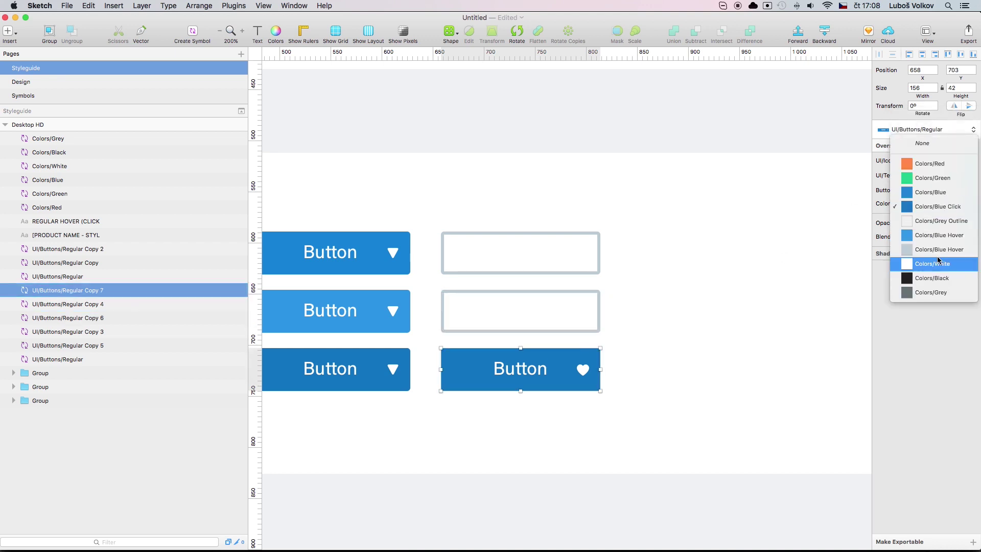
{"action": "left_click", "coordinate": [944, 221]}
Set all three outline buttons' labels to UI/Text/18pt (Black)
{"action": "left_click_drag", "start_coordinate": [532, 370], "coordinate": [539, 266]}
{"action": "left_click", "coordinate": [942, 176]}
{"action": "left_click", "coordinate": [938, 179]}
{"action": "left_click", "coordinate": [756, 279]}
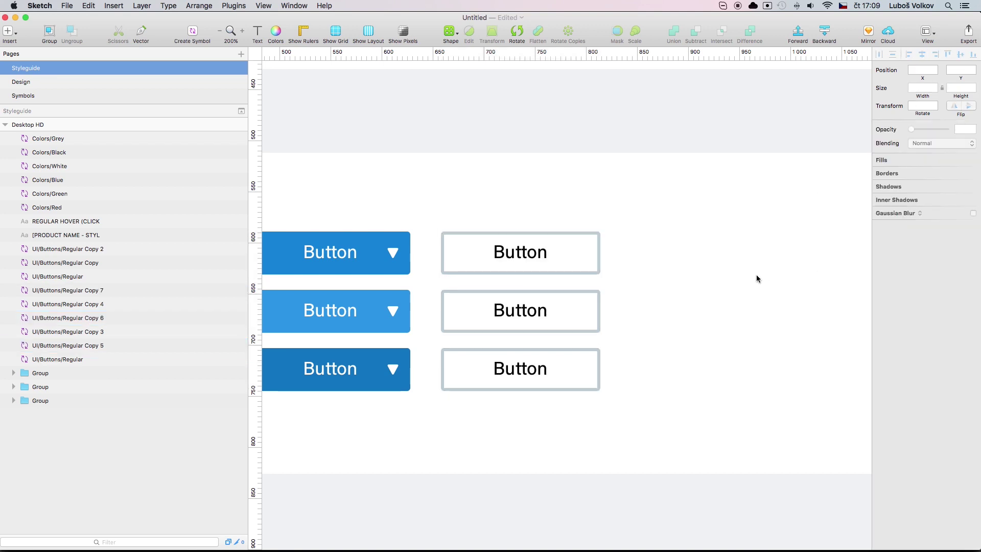
{"action": "left_click_drag", "start_coordinate": [709, 321], "coordinate": [762, 305]}
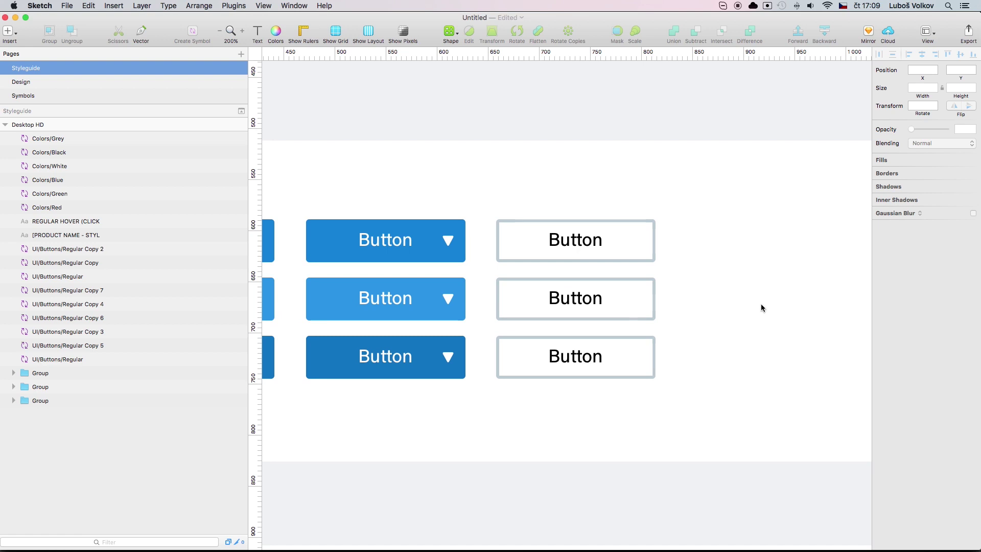
Duplicate the Colors/Grey Outline symbol and fill its rectangle with the eyedropped border grey at 24% opacity
{"action": "double_click", "coordinate": [639, 286]}
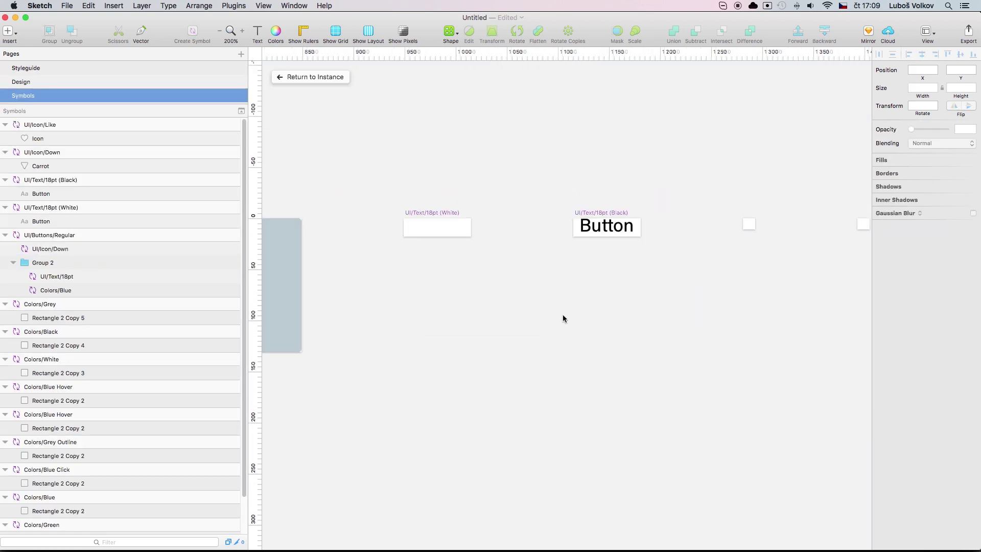
{"action": "left_click", "coordinate": [558, 214]}
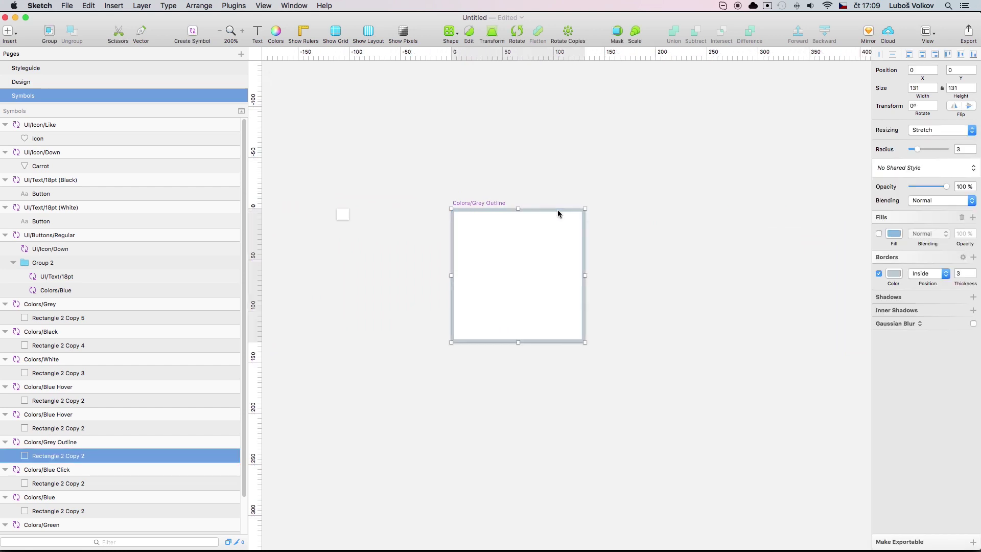
{"action": "left_click", "coordinate": [84, 440]}
{"action": "key", "text": "super+d"}
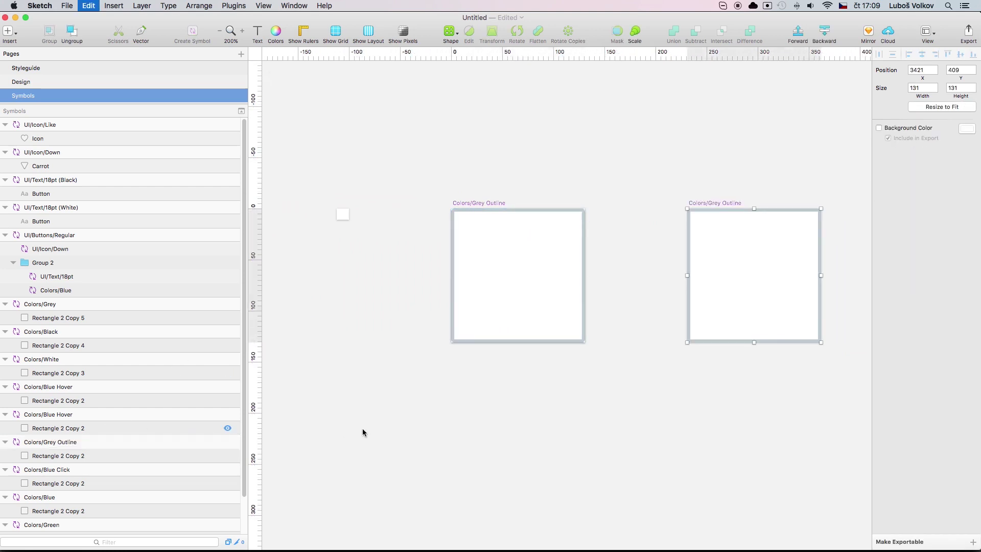
{"action": "left_click", "coordinate": [689, 254]}
{"action": "left_click", "coordinate": [879, 233]}
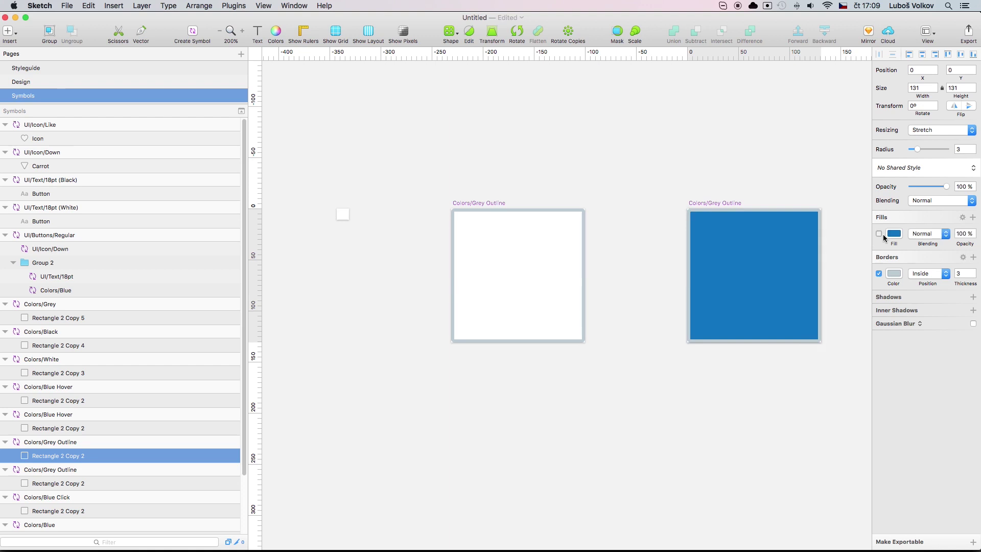
{"action": "left_click", "coordinate": [894, 234]}
{"action": "left_click", "coordinate": [883, 351]}
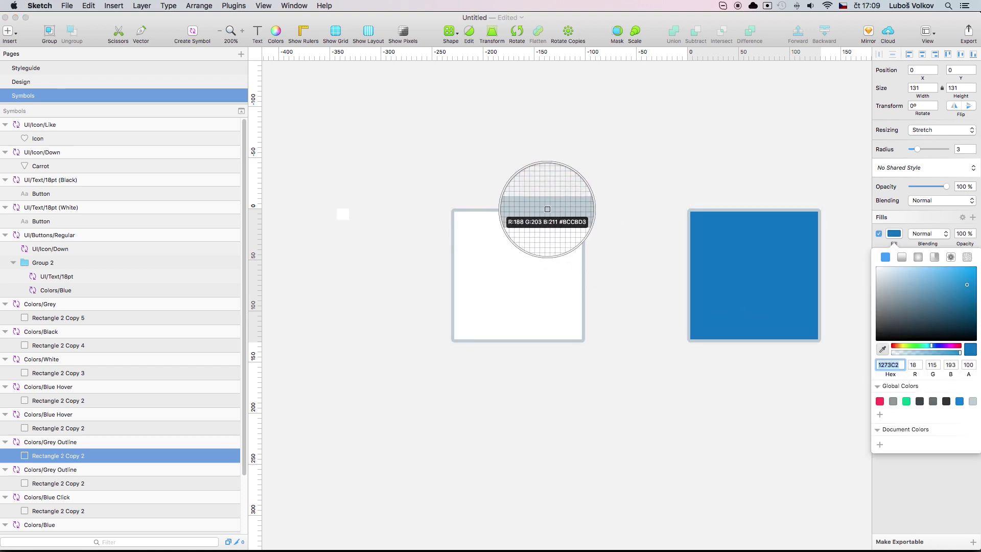
{"action": "left_click", "coordinate": [541, 210]}
{"action": "left_click_drag", "start_coordinate": [909, 352], "coordinate": [908, 352]}
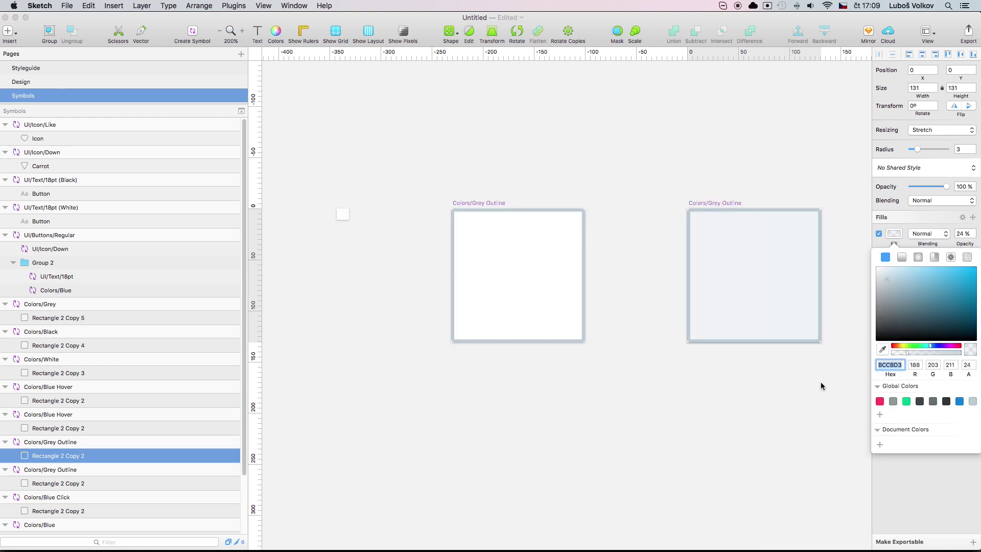
{"action": "left_click", "coordinate": [821, 384]}
Rename the duplicated symbol to Colors/Grey Outline Hover
{"action": "left_click", "coordinate": [774, 280]}
{"action": "left_click", "coordinate": [130, 443]}
{"action": "double_click", "coordinate": [81, 442]}
{"action": "left_click", "coordinate": [91, 443]}
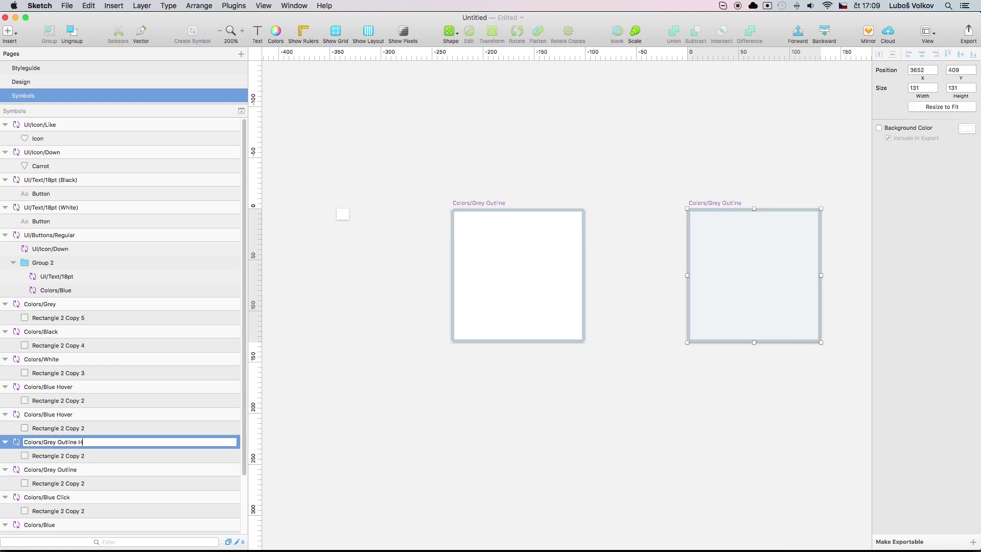
{"action": "type", "text": "Hover"}
{"action": "key", "text": "Return"}
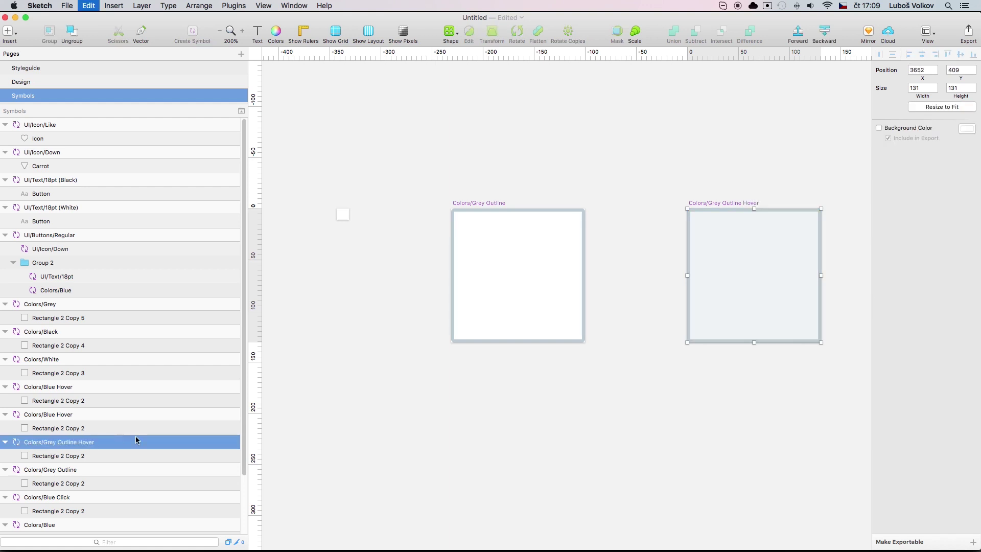
Duplicate the Hover symbol with a darker grey fill, name it Colors/Grey Outline Click, and return to Styleguide
{"action": "key", "text": "super+d"}
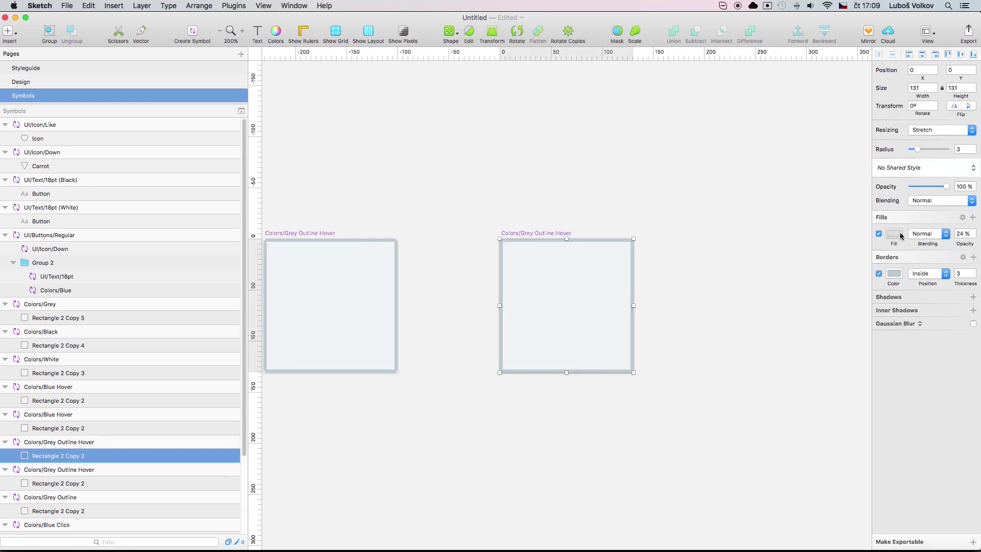
{"action": "left_click", "coordinate": [894, 234]}
{"action": "left_click", "coordinate": [892, 317]}
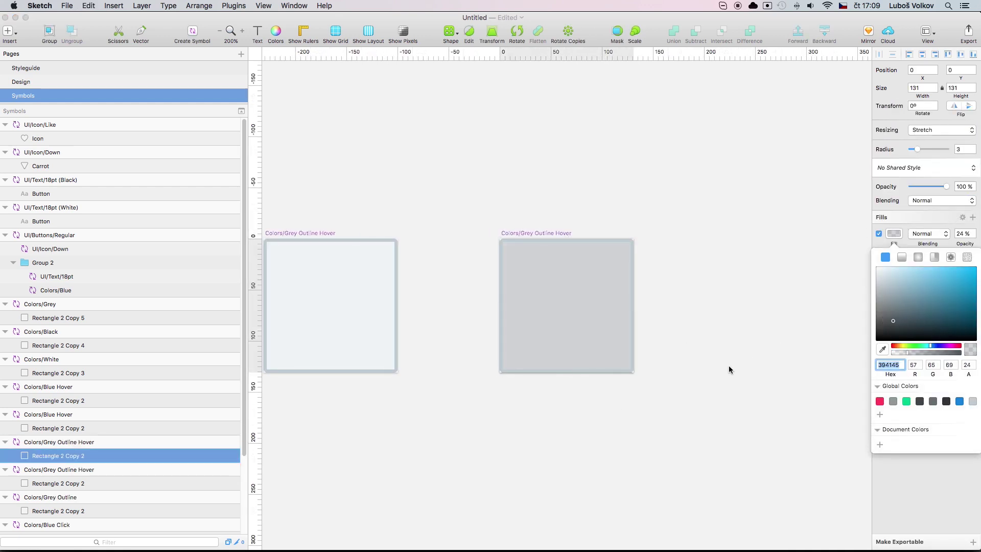
{"action": "left_click", "coordinate": [449, 389]}
{"action": "left_click", "coordinate": [79, 444]}
{"action": "double_click", "coordinate": [79, 442]}
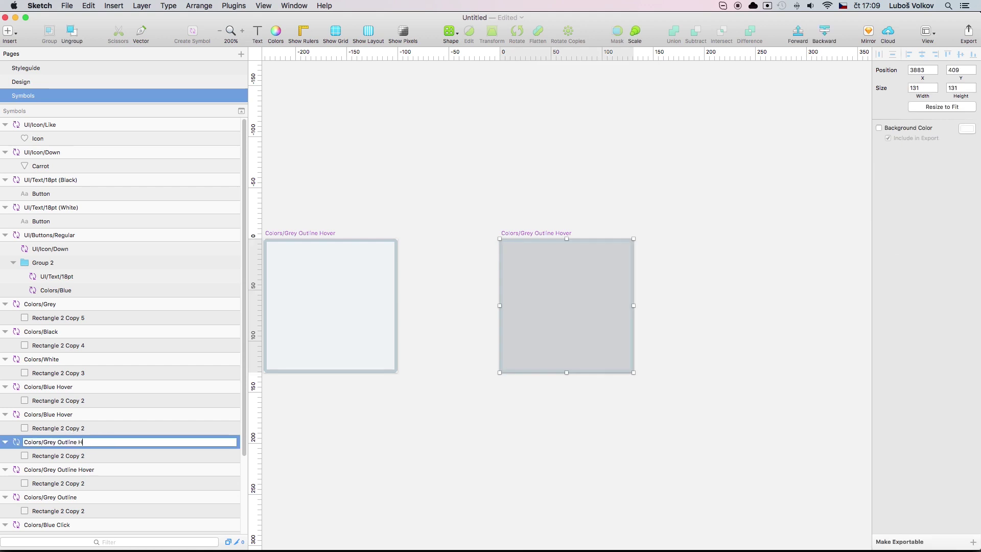
{"action": "type", "text": "Click"}
{"action": "key", "text": "Return"}
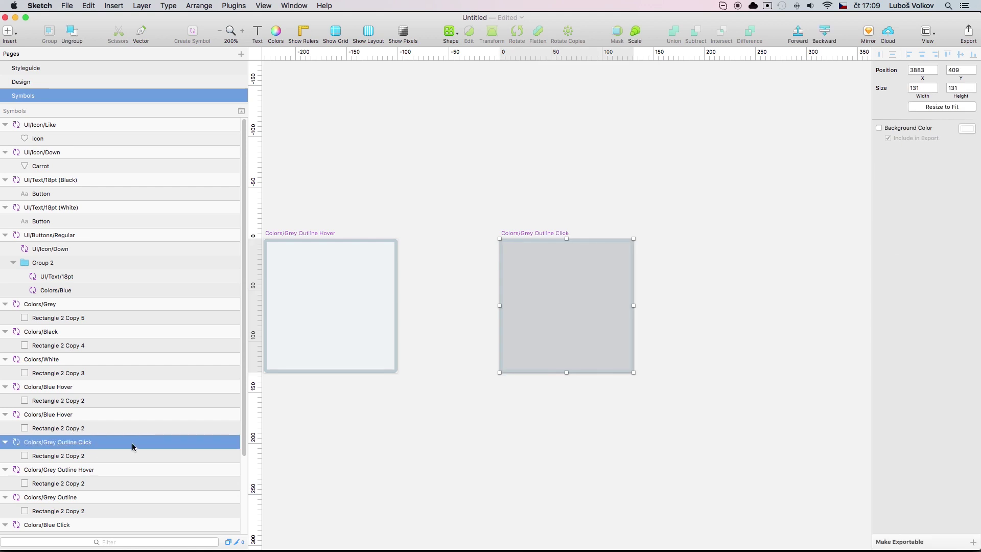
{"action": "left_click", "coordinate": [38, 71]}
{"action": "left_click", "coordinate": [591, 285]}
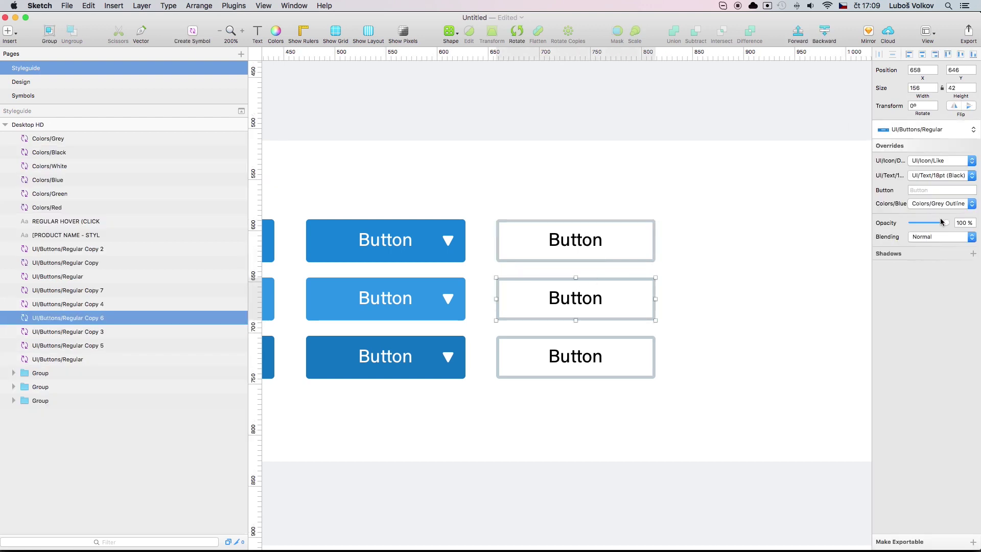
Override the colours: Grey Outline Hover on the middle button, Grey Outline Click on the bottom one
{"action": "left_click", "coordinate": [942, 204]}
{"action": "left_click", "coordinate": [952, 222]}
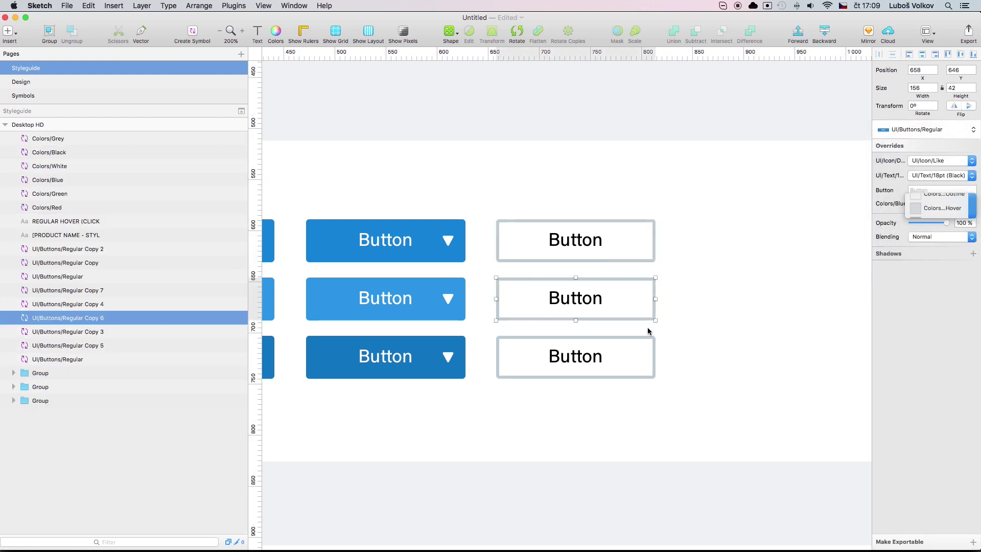
{"action": "left_click", "coordinate": [634, 341]}
{"action": "left_click", "coordinate": [954, 178]}
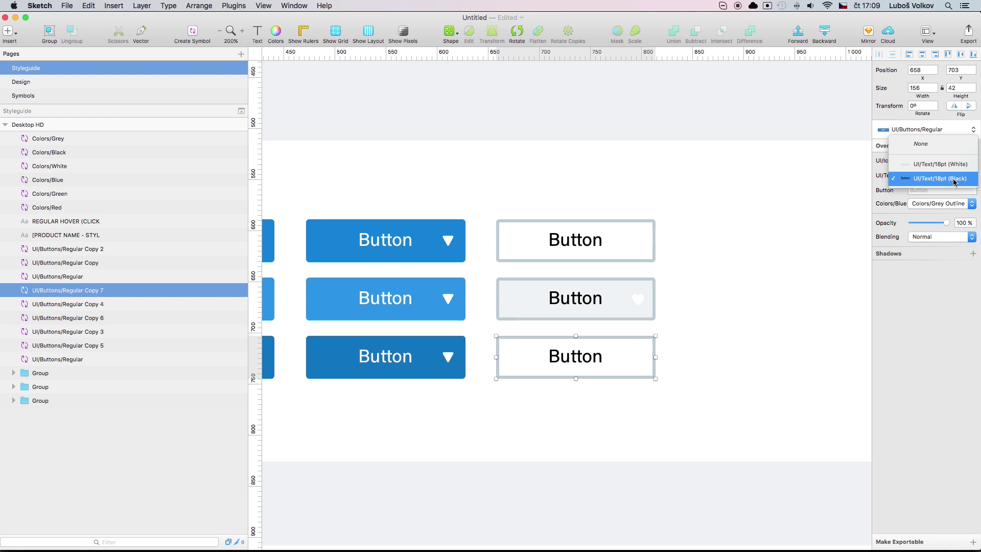
{"action": "left_click", "coordinate": [949, 205]}
{"action": "left_click", "coordinate": [962, 234]}
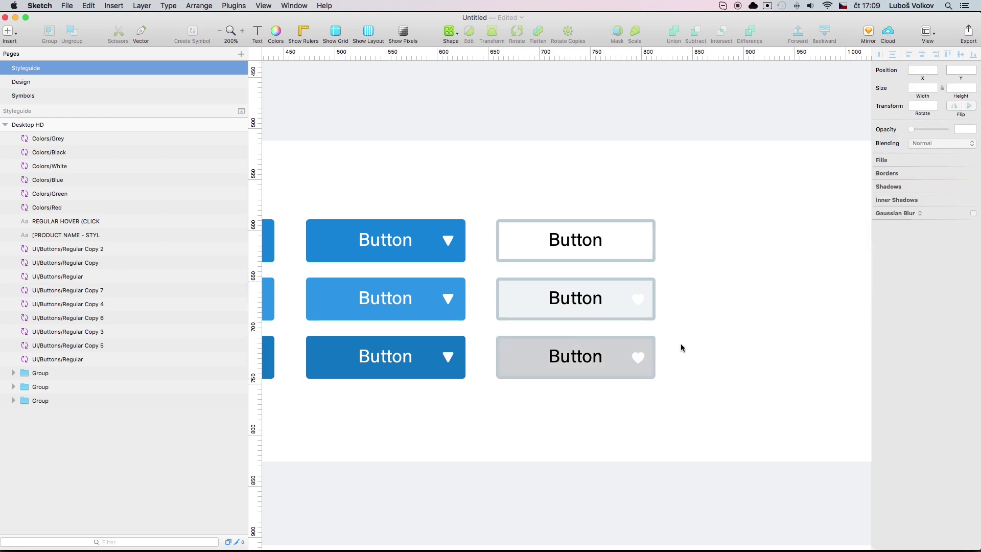
Set UI/Icon to None on the bottom and middle outline buttons to remove the hearts
{"action": "left_click", "coordinate": [968, 161]}
{"action": "left_click", "coordinate": [934, 129]}
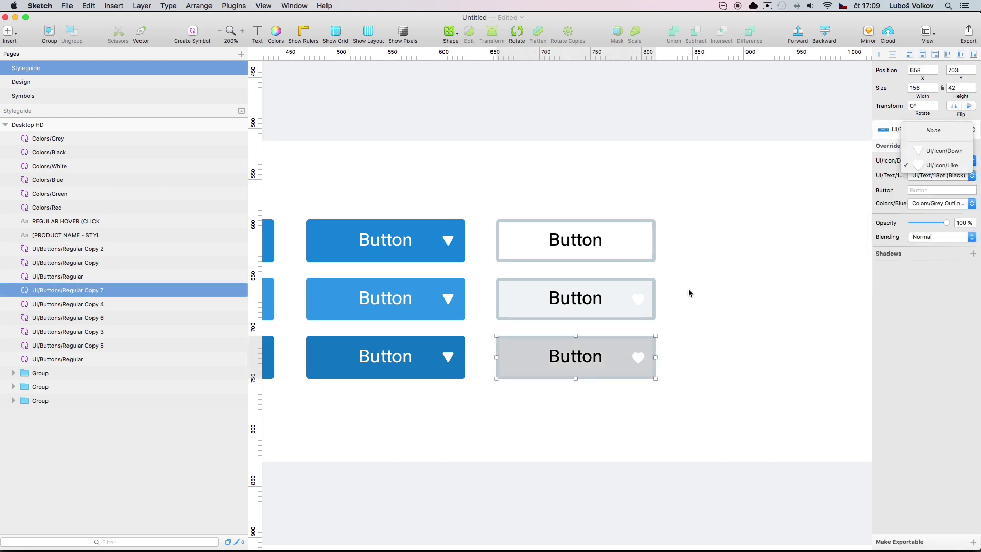
{"action": "key", "text": "Tab"}
{"action": "key", "text": "Tab"}
{"action": "left_click", "coordinate": [929, 161]}
{"action": "left_click", "coordinate": [935, 149]}
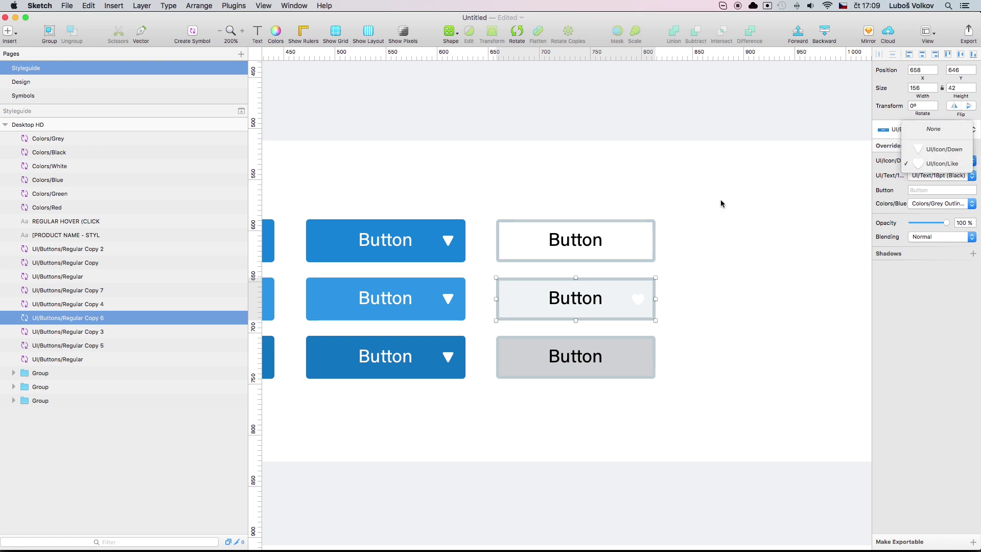
{"action": "left_click", "coordinate": [620, 254]}
{"action": "left_click", "coordinate": [936, 161]}
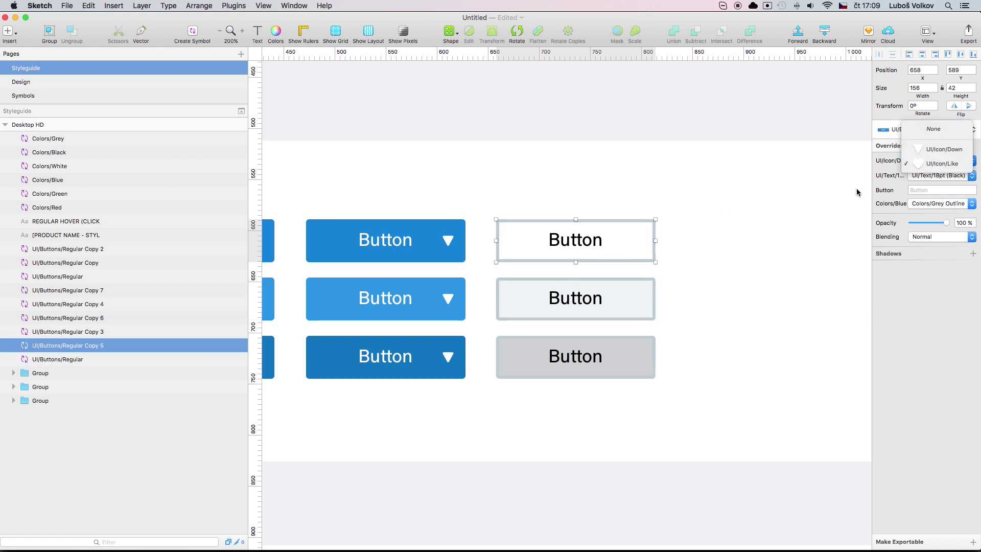
{"action": "left_click", "coordinate": [737, 326]}
{"action": "key", "text": "super+0"}
{"action": "left_click_drag", "start_coordinate": [657, 344], "coordinate": [663, 295]}
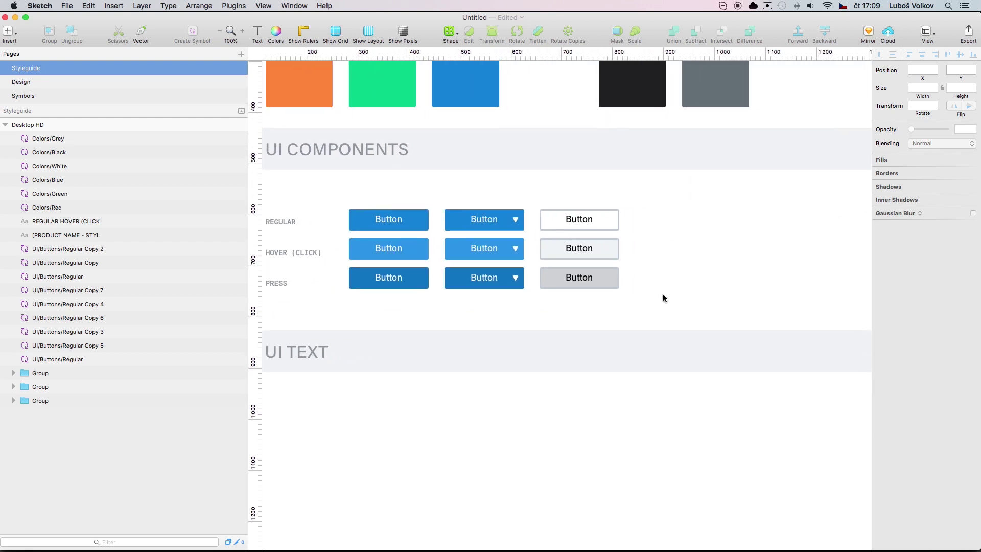
{"action": "scroll", "coordinate": [663, 293], "scroll_direction": "up", "scroll_amount": 3}
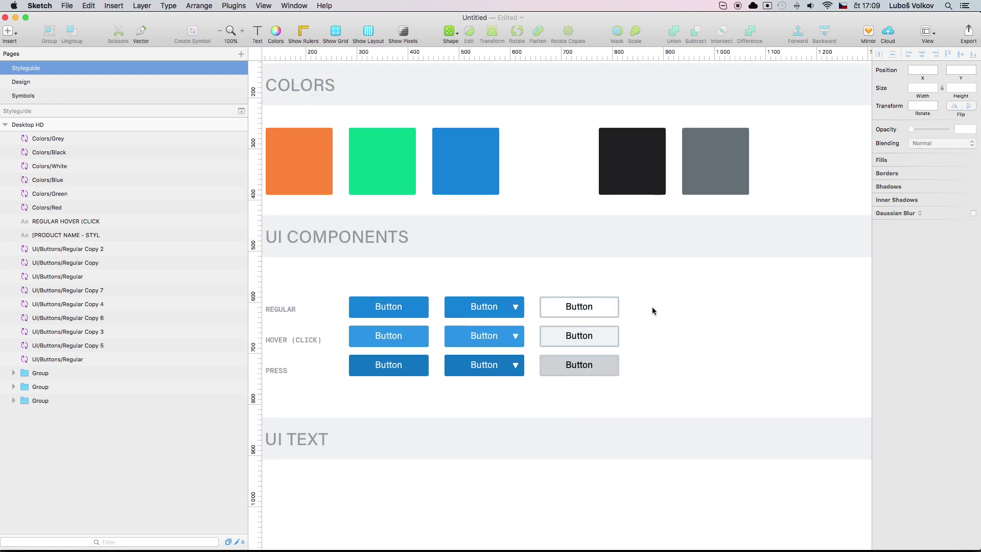
{"action": "scroll", "coordinate": [628, 302], "scroll_direction": "down", "scroll_amount": 1}
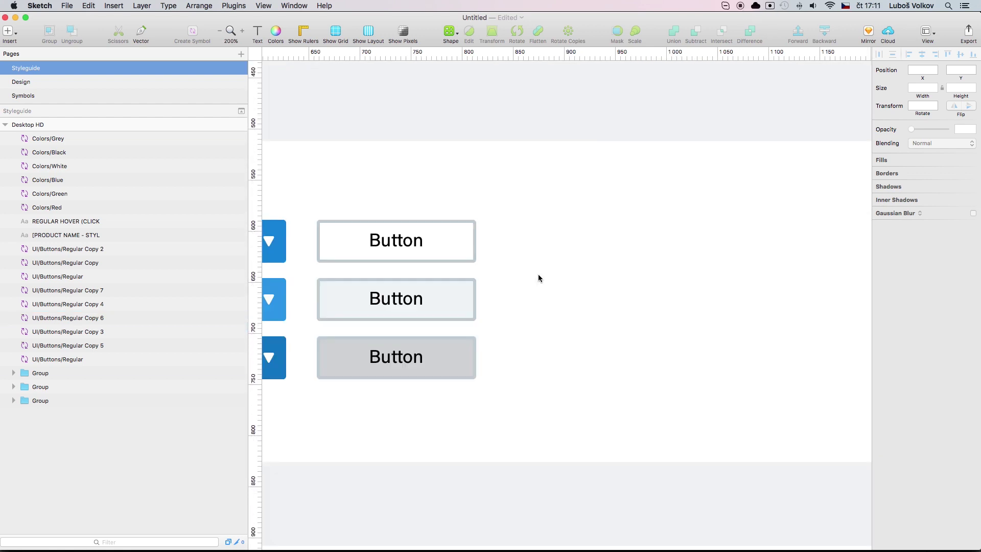
{"action": "left_click", "coordinate": [440, 251]}
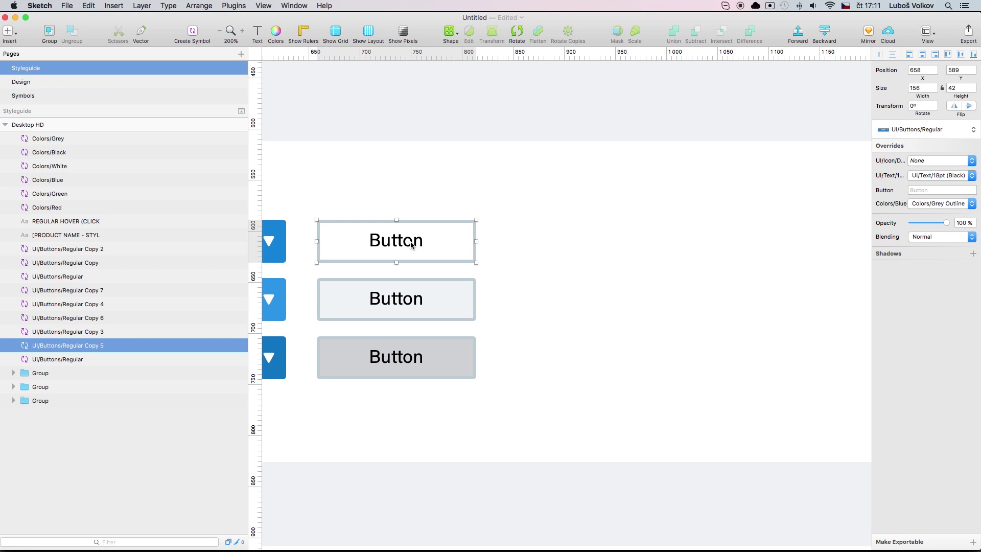
{"action": "left_click", "coordinate": [573, 251]}
Duplicate the top outline button and move the copy to the right
{"action": "left_click", "coordinate": [394, 241]}
{"action": "key", "text": "super+d"}
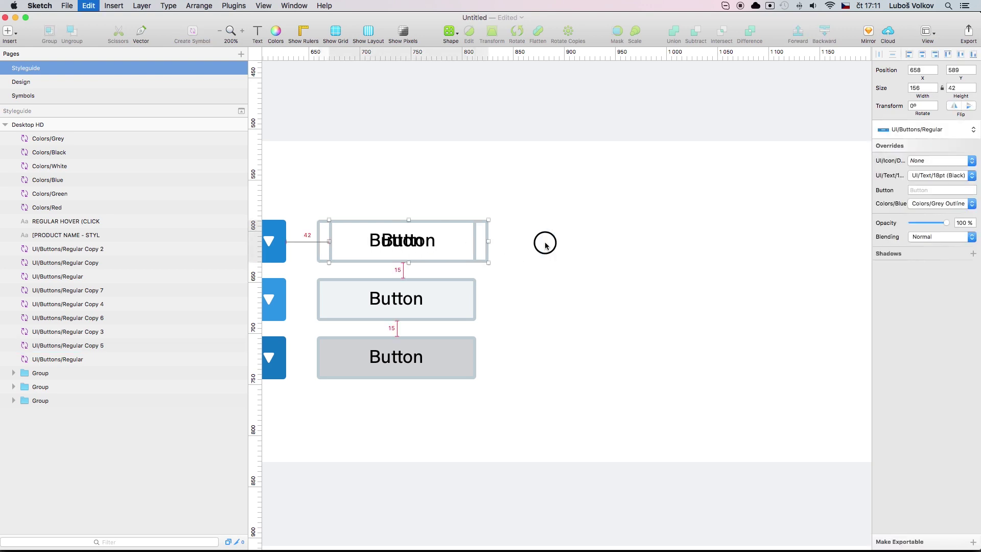
{"action": "left_click_drag", "start_coordinate": [407, 240], "coordinate": [587, 240]}
{"action": "key", "text": "Escape"}
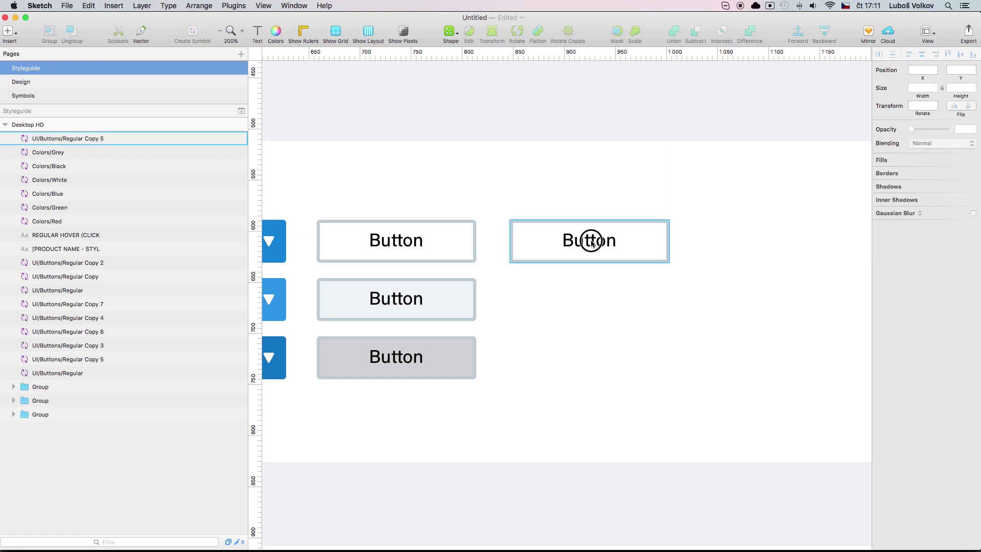
Give the copy a Colors/Blue colour override and the white UI/Text/18pt label style
{"action": "left_click", "coordinate": [591, 244]}
{"action": "left_click", "coordinate": [943, 208]}
{"action": "left_click", "coordinate": [943, 193]}
{"action": "left_click", "coordinate": [750, 260]}
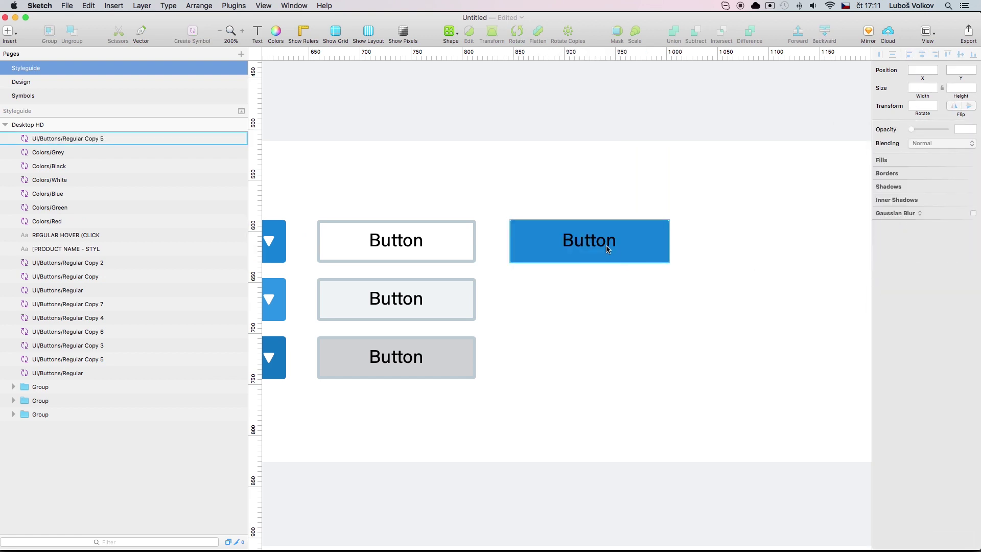
{"action": "left_click", "coordinate": [608, 249]}
{"action": "left_click", "coordinate": [943, 176]}
{"action": "left_click", "coordinate": [735, 270]}
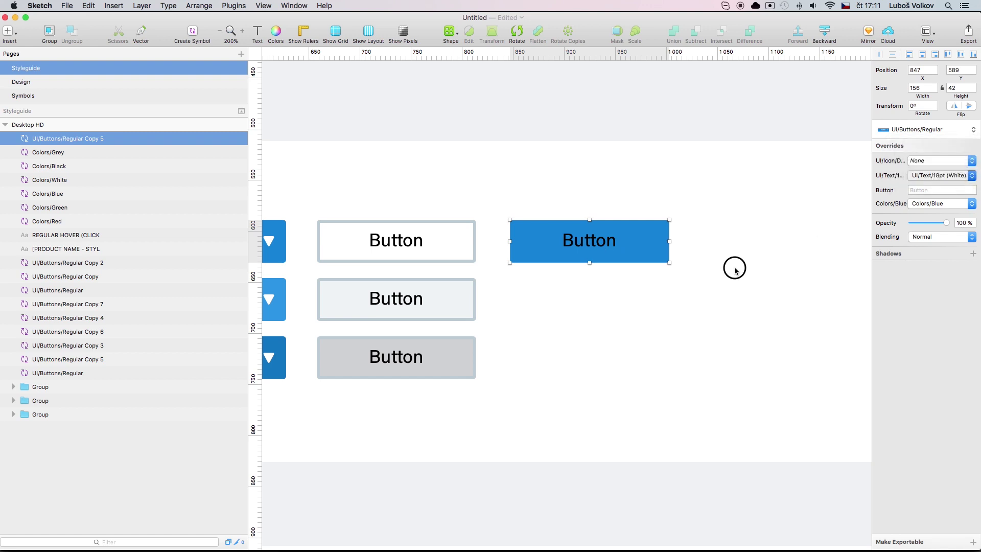
Open the blue button's UI/Buttons/Regular master and select Colors/Blue inside Group 2
{"action": "left_click", "coordinate": [663, 255]}
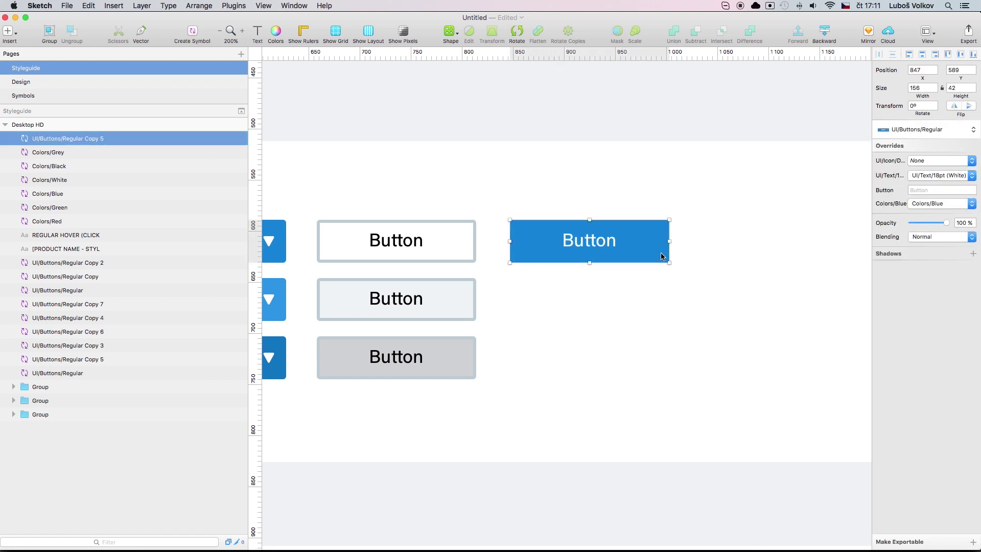
{"action": "double_click", "coordinate": [662, 256]}
{"action": "left_click", "coordinate": [658, 276]}
{"action": "left_click", "coordinate": [541, 261]}
{"action": "left_click", "coordinate": [541, 260]}
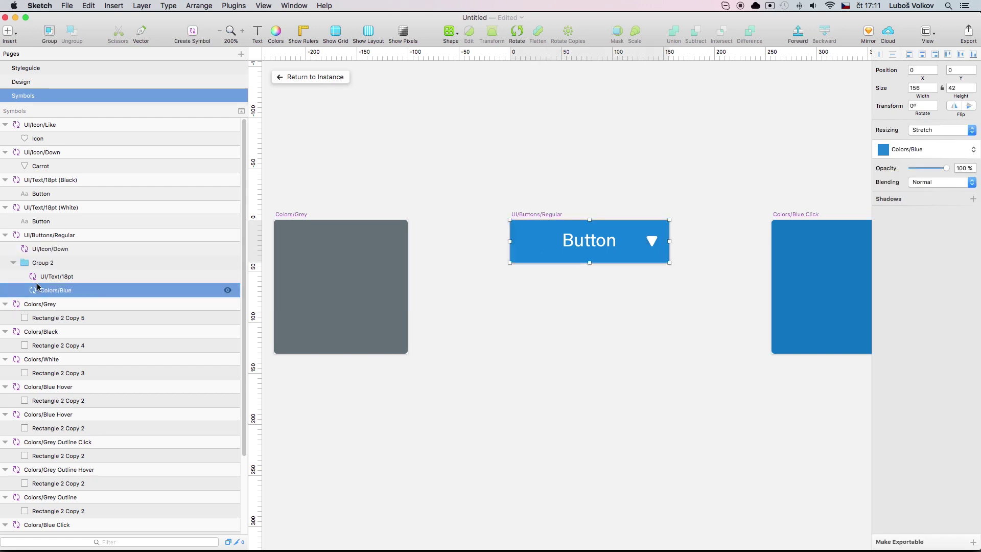
Duplicate the Colors/Blue symbol and set its square's radius to maximum, making a blue circle
{"action": "left_click", "coordinate": [479, 299]}
{"action": "left_click", "coordinate": [541, 261]}
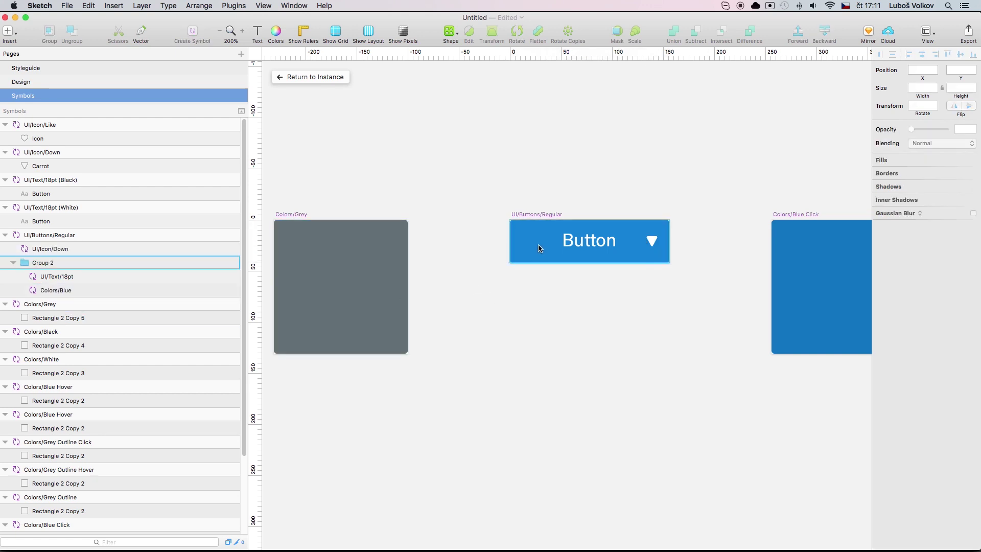
{"action": "left_click", "coordinate": [477, 325]}
{"action": "key", "text": "super+minus"}
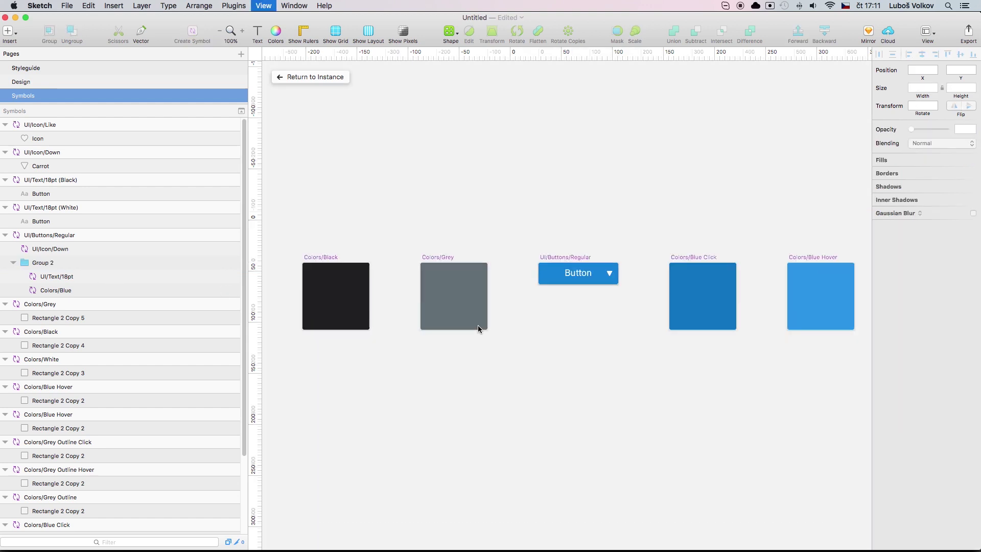
{"action": "scroll", "coordinate": [415, 383], "scroll_direction": "left", "scroll_amount": 14}
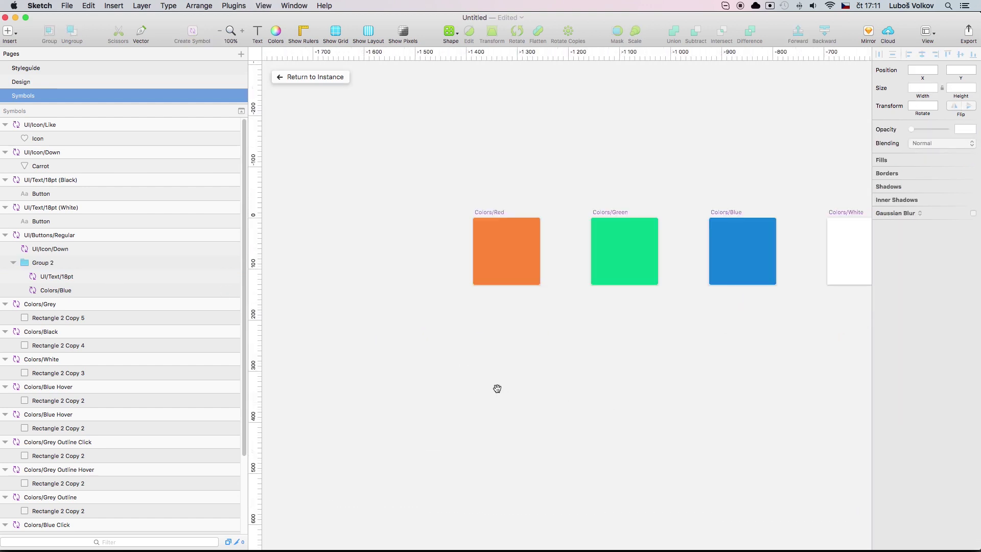
{"action": "scroll", "coordinate": [497, 388], "scroll_direction": "right", "scroll_amount": 5}
{"action": "left_click", "coordinate": [591, 293]}
{"action": "key", "text": "super+z"}
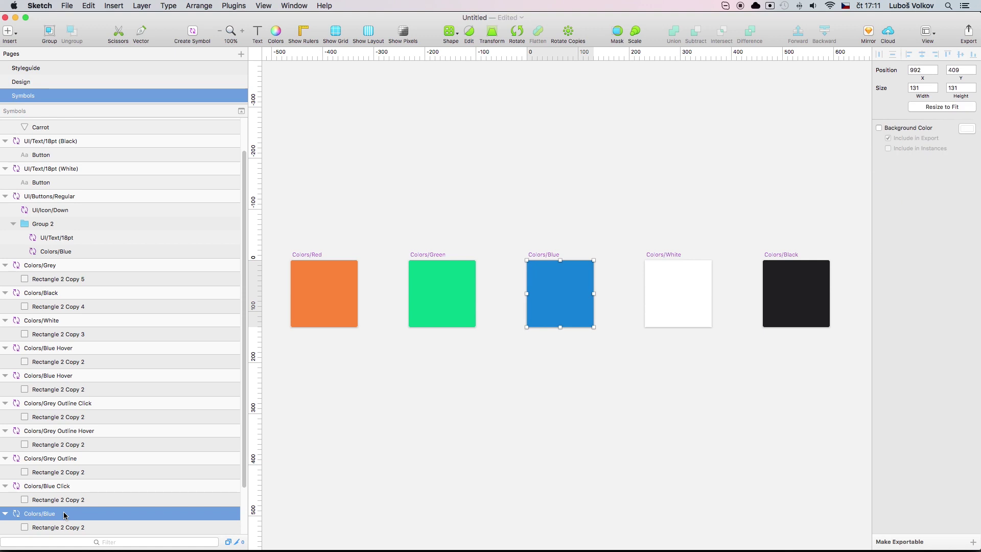
{"action": "key", "text": "super+z"}
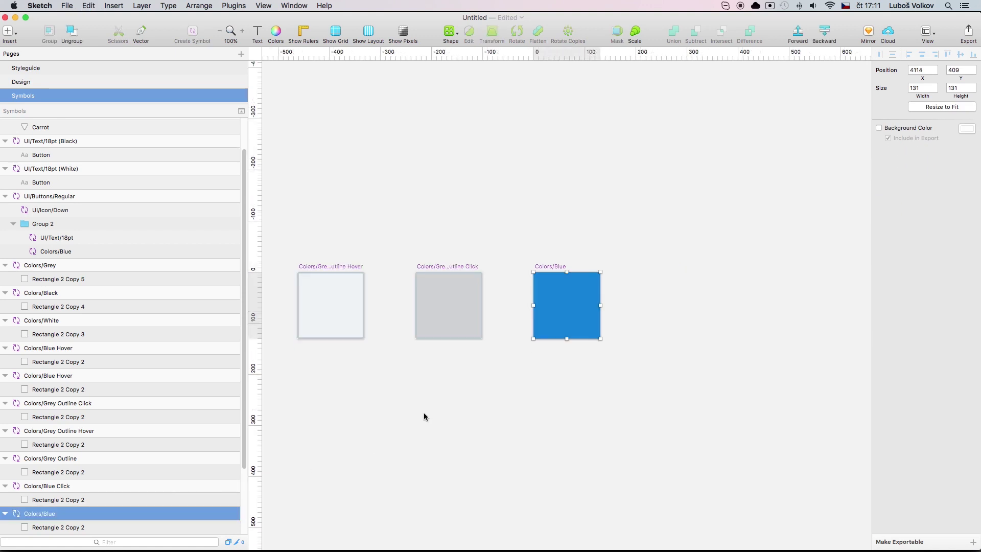
{"action": "left_click", "coordinate": [559, 329]}
{"action": "left_click", "coordinate": [942, 150]}
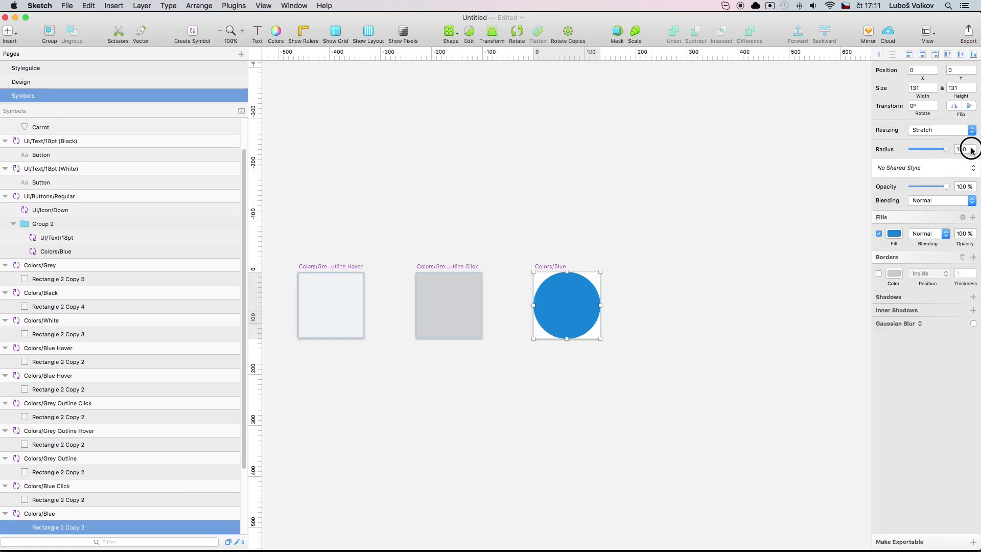
Rename the copied symbol to Colors/Blue Pill
{"action": "left_click", "coordinate": [475, 199]}
{"action": "left_click", "coordinate": [565, 313]}
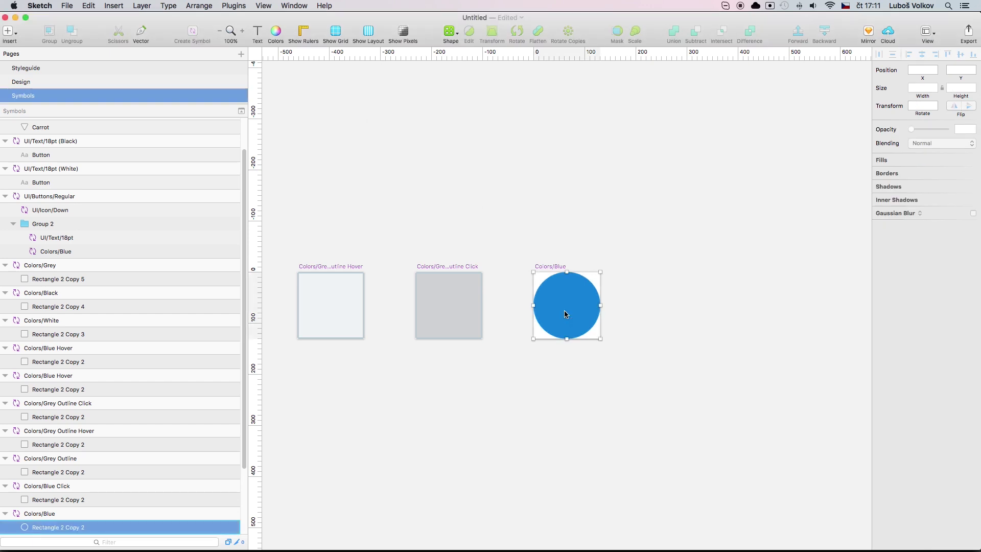
{"action": "left_click", "coordinate": [650, 309]}
{"action": "left_click", "coordinate": [580, 317]}
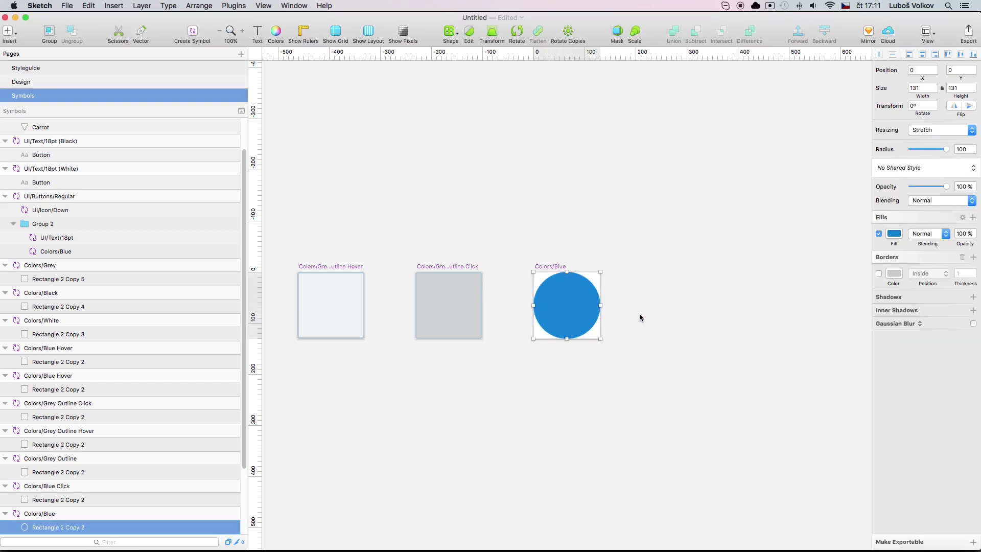
{"action": "double_click", "coordinate": [81, 514]}
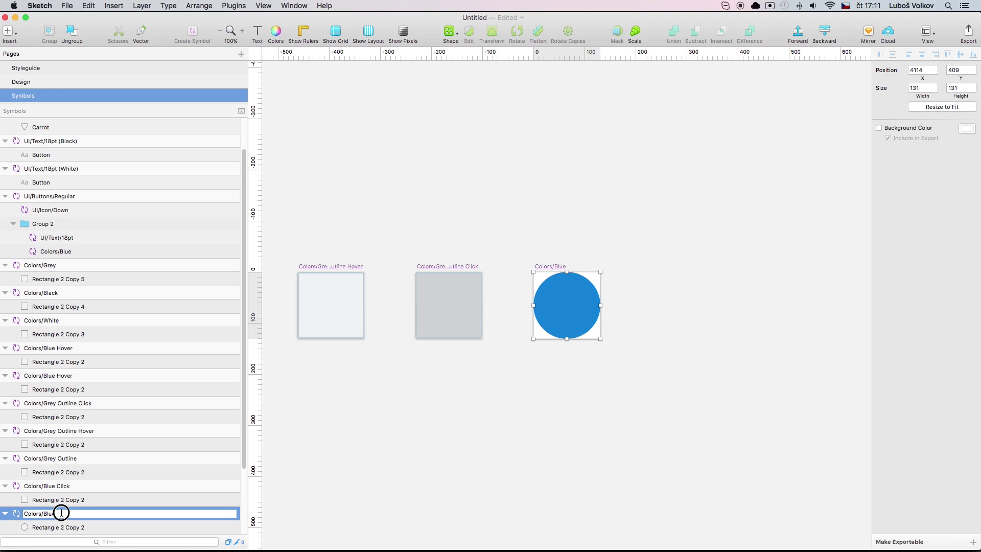
{"action": "type", "text": "Pill"}
{"action": "key", "text": "Return"}
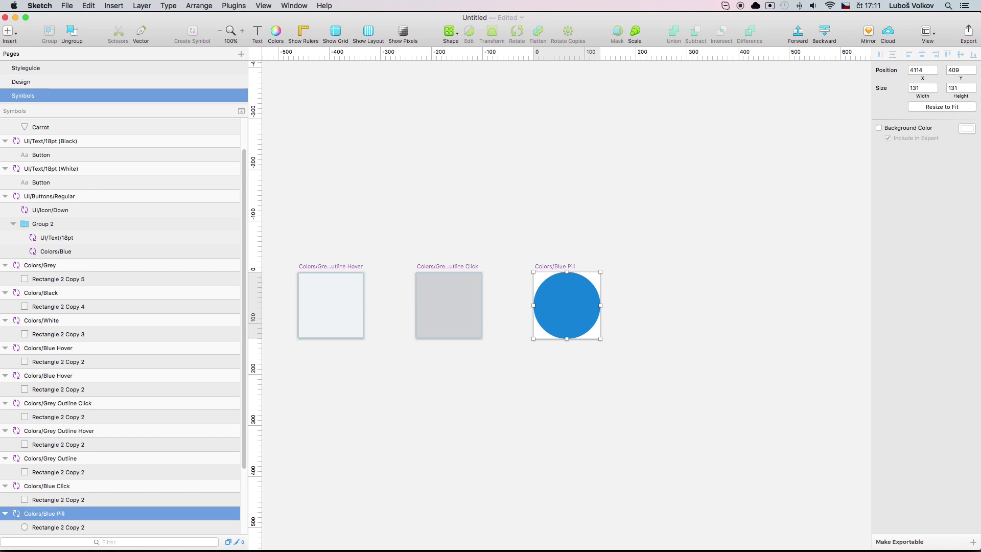
{"action": "left_click", "coordinate": [490, 432]}
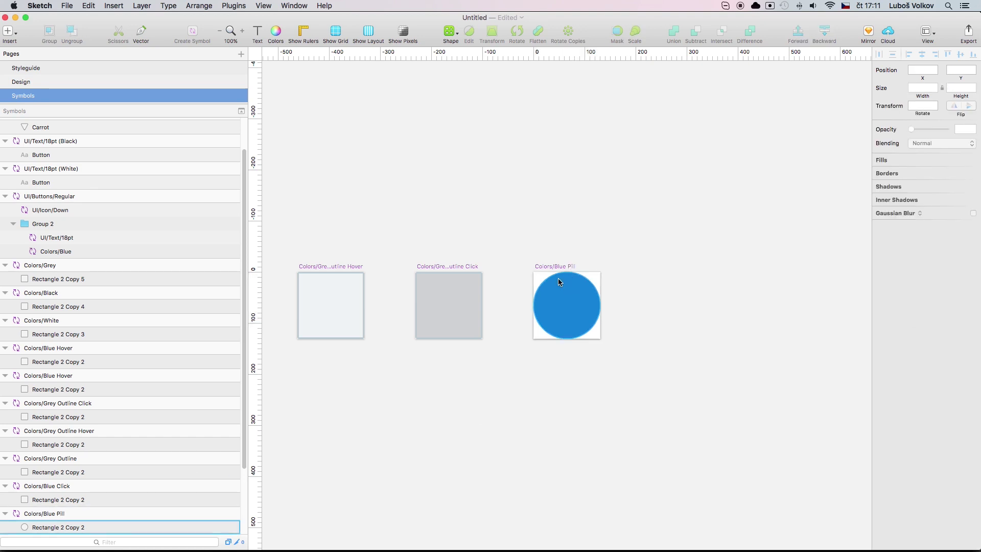
On the Styleguide page, switch the blue button's colour override to Colors/Blue Pill
{"action": "left_click", "coordinate": [48, 68]}
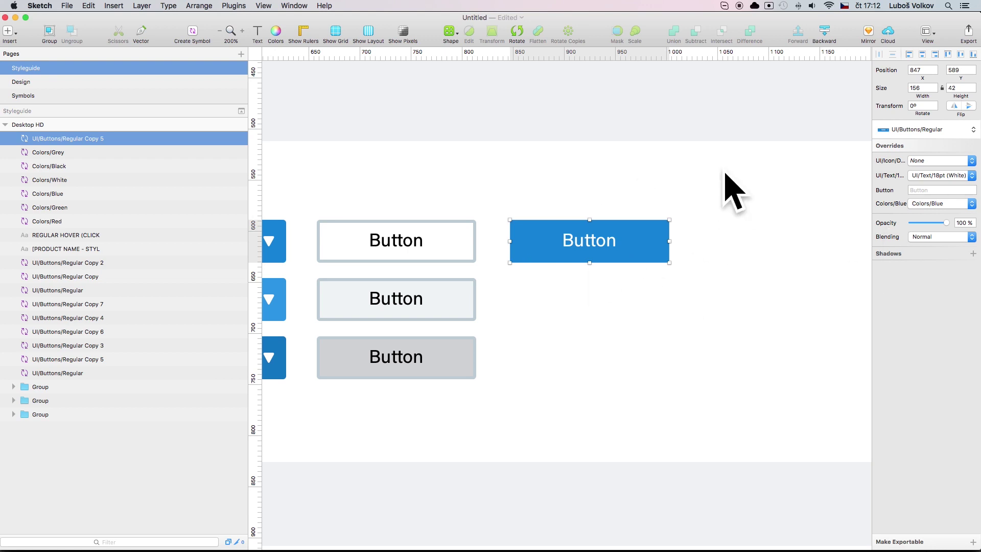
{"action": "left_click", "coordinate": [958, 204]}
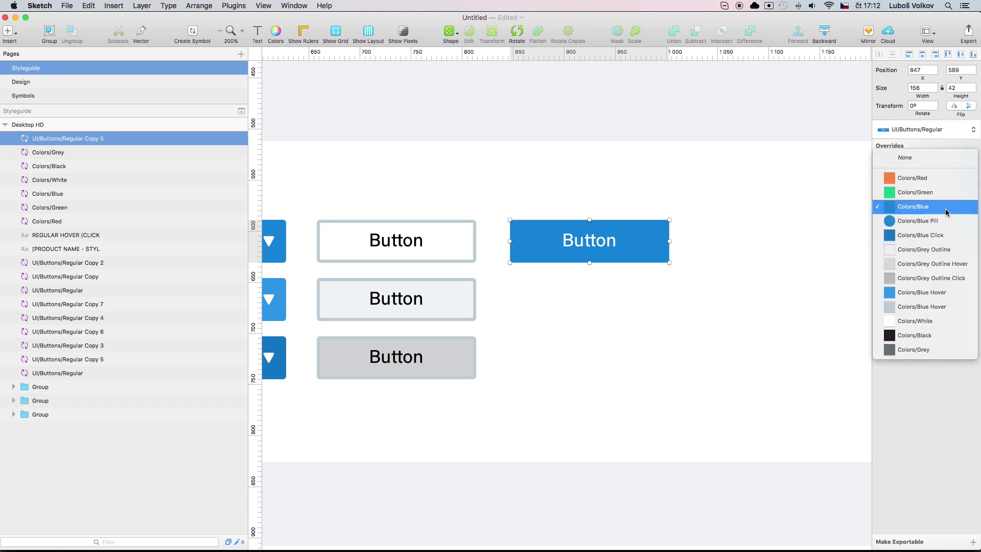
{"action": "left_click", "coordinate": [945, 220]}
{"action": "left_click", "coordinate": [787, 257]}
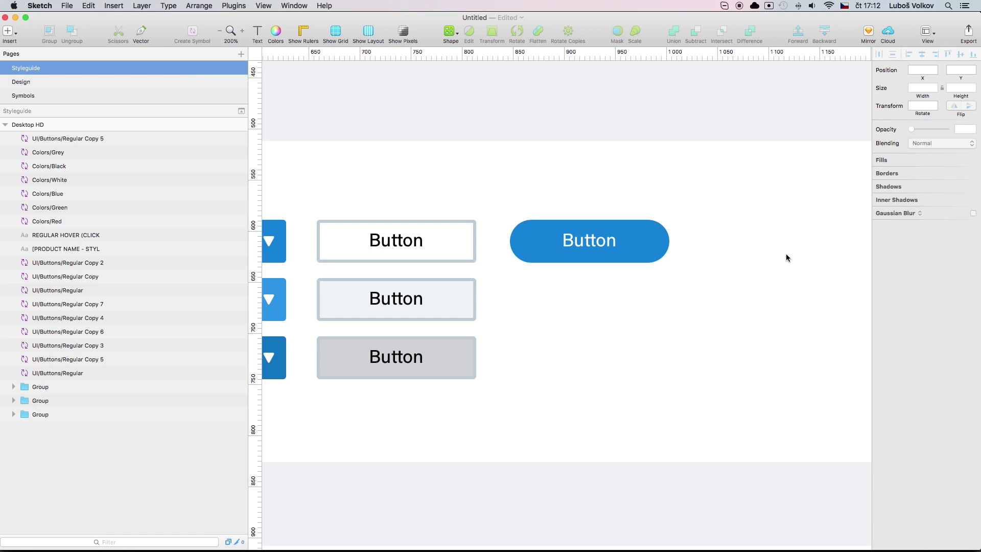
Inspect the Blue Pill circle on the Symbols page, then return to the Styleguide page
{"action": "left_click", "coordinate": [73, 95]}
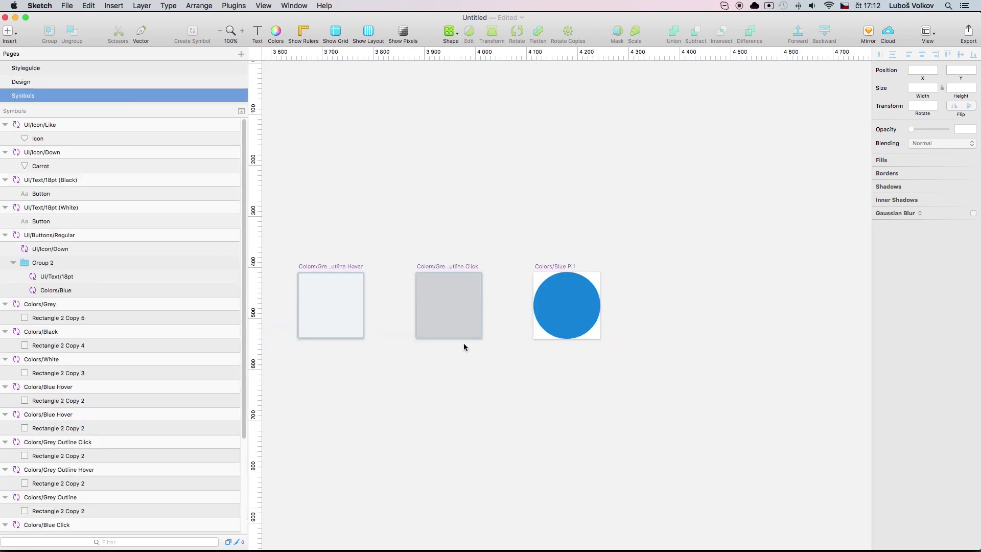
{"action": "left_click", "coordinate": [548, 328]}
{"action": "left_click", "coordinate": [636, 296]}
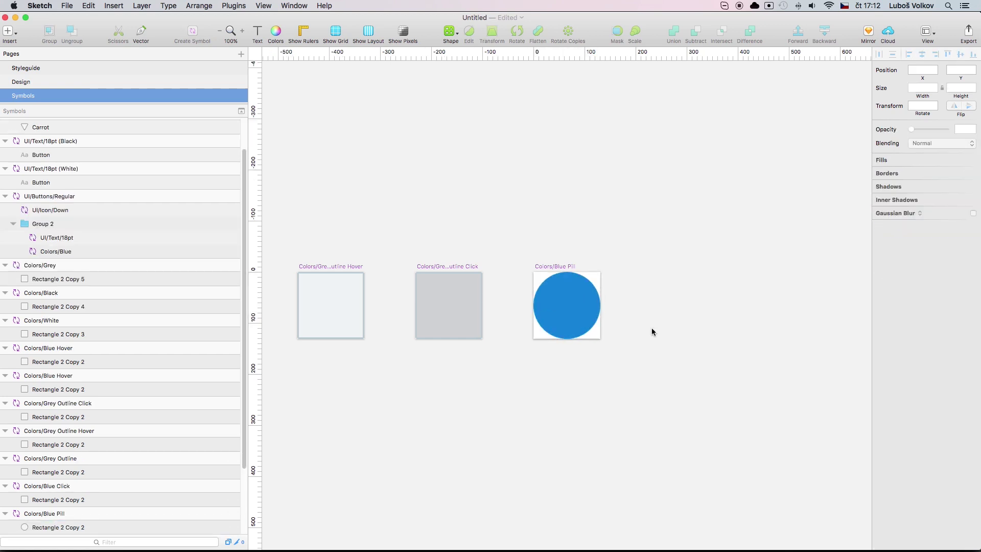
{"action": "left_click", "coordinate": [646, 294]}
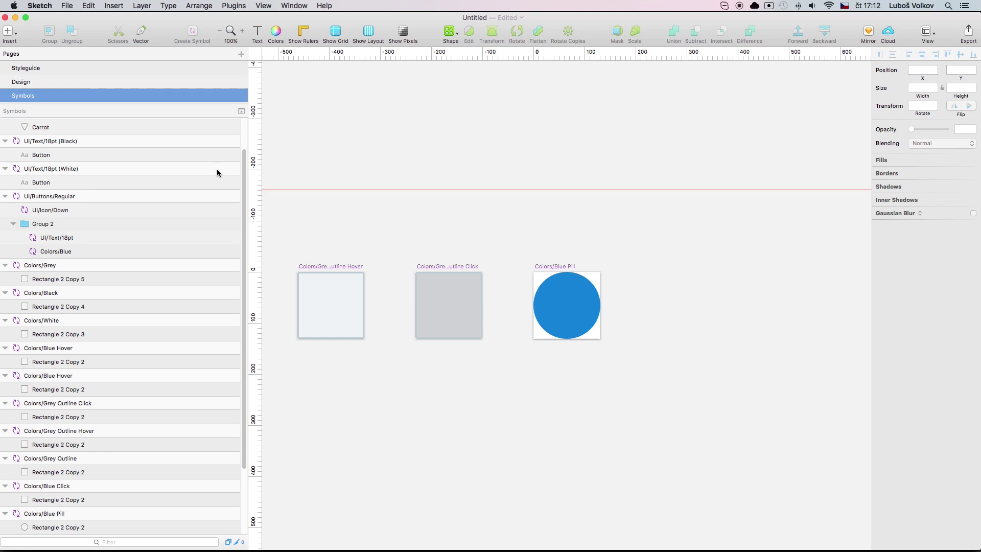
{"action": "left_click", "coordinate": [79, 71]}
{"action": "left_click_drag", "start_coordinate": [718, 291], "coordinate": [557, 330]}
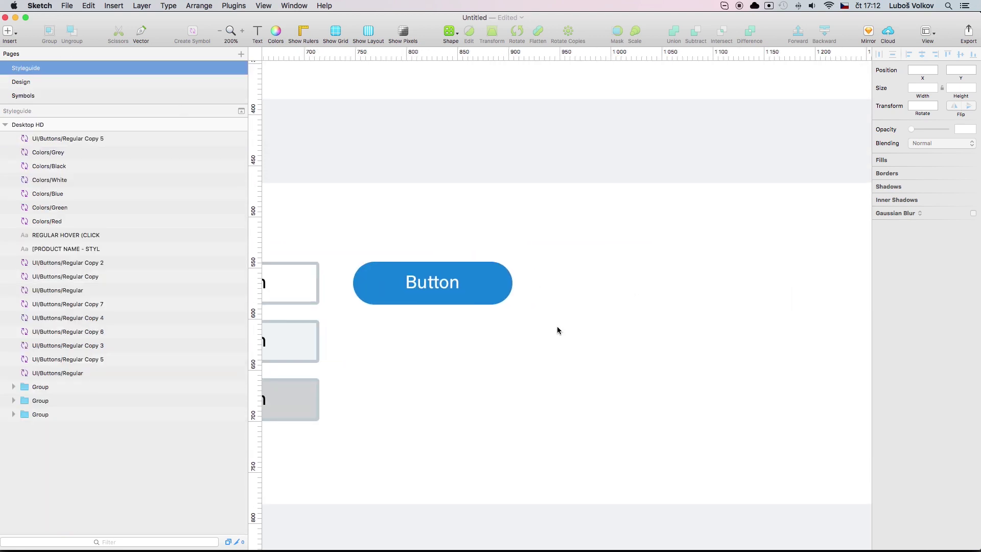
Draw a 22×22 square beside the pill button and round it fully into a circle
{"action": "left_click_drag", "start_coordinate": [582, 273], "coordinate": [606, 296]}
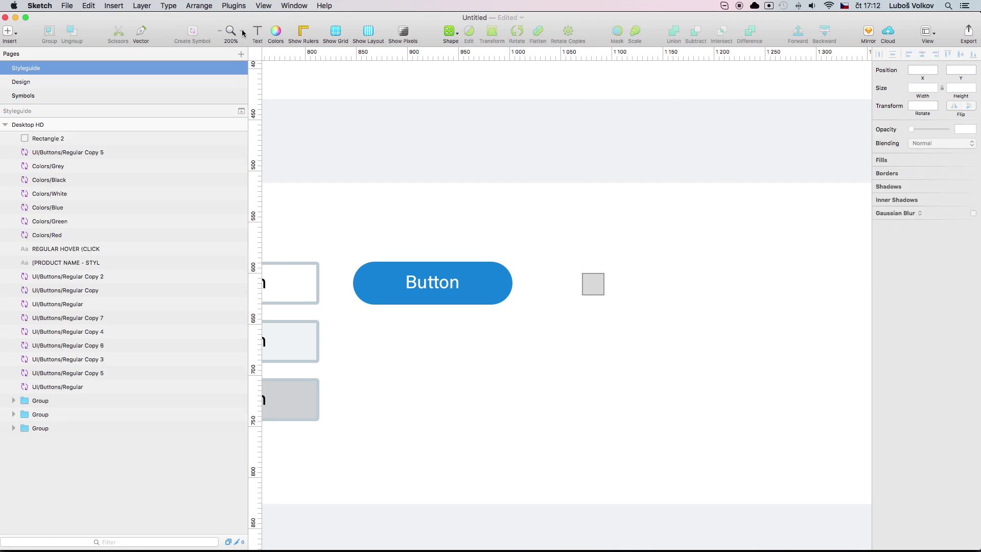
{"action": "key", "text": "super+plus"}
{"action": "key", "text": "super+plus"}
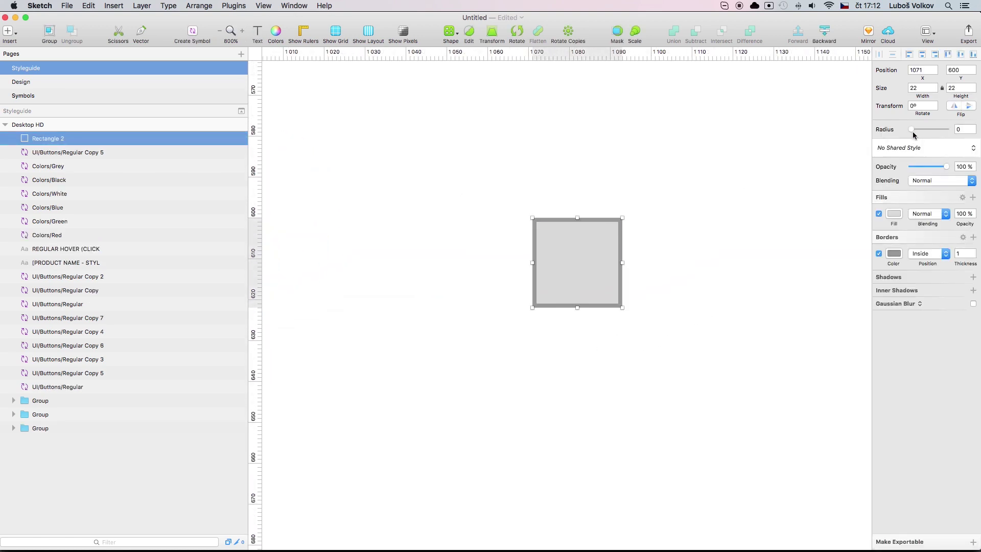
{"action": "left_click_drag", "start_coordinate": [915, 130], "coordinate": [972, 124]}
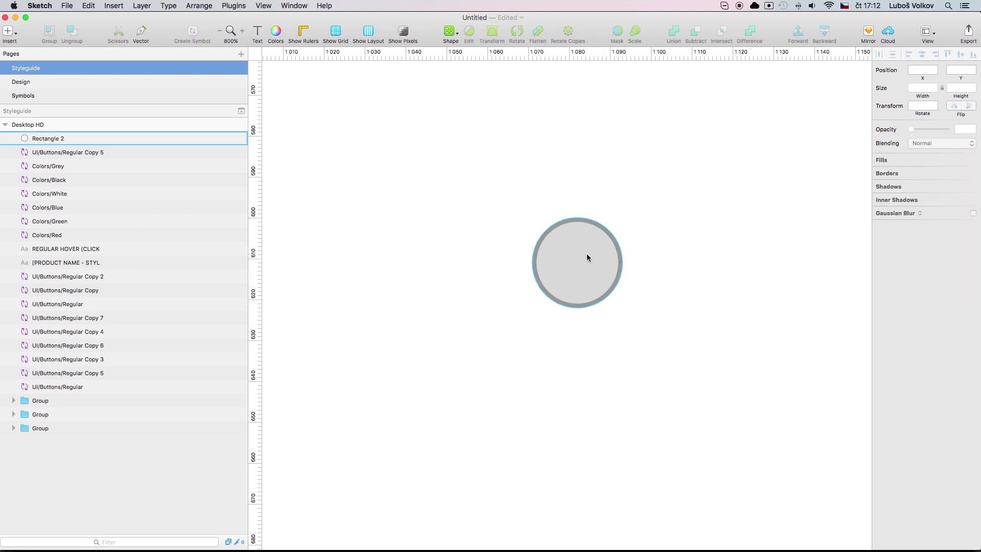
Add a white 6×6 dot with a drop shadow in the circle's centre
{"action": "key", "text": "r"}
{"action": "mouse_move", "coordinate": [565, 250]}
{"action": "left_mouse_down"}
{"action": "mouse_move", "coordinate": [595, 285]}
{"action": "mouse_move", "coordinate": [578, 261]}
{"action": "left_mouse_up"}
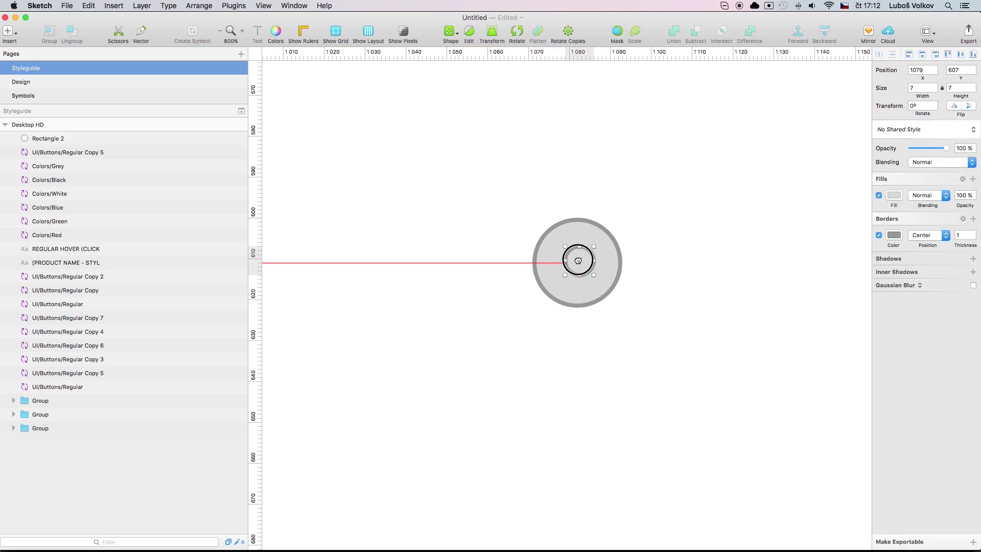
{"action": "left_click", "coordinate": [894, 195]}
{"action": "left_click", "coordinate": [905, 178]}
{"action": "left_click_drag", "start_coordinate": [590, 250], "coordinate": [589, 251]}
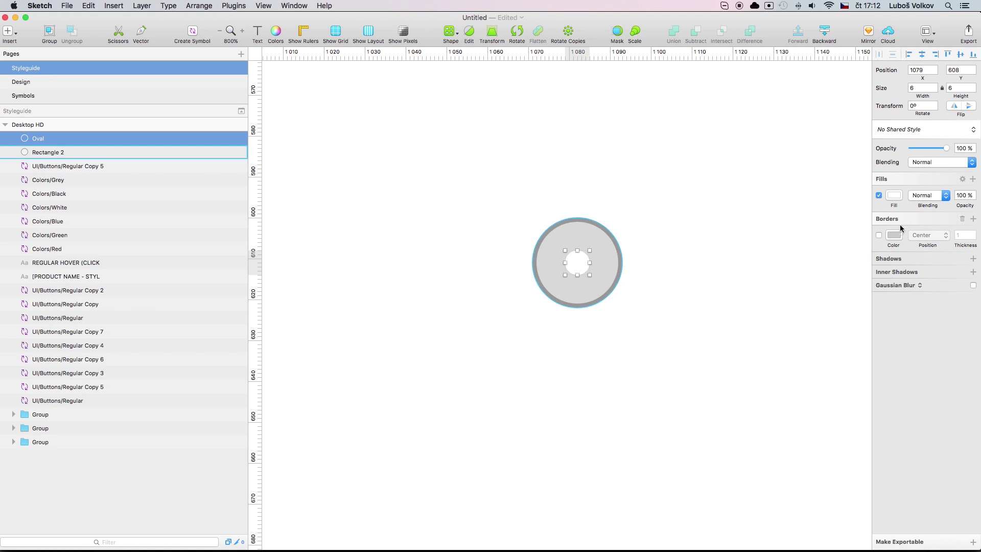
{"action": "left_click", "coordinate": [890, 259]}
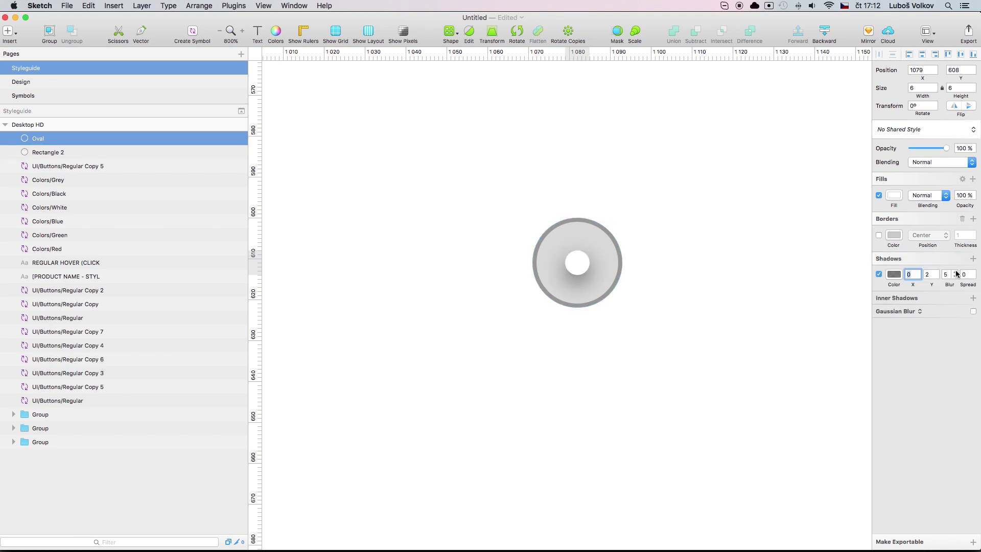
Group the dot and circle into a symbol named UI/Radio/Active and open its master
{"action": "left_click", "coordinate": [611, 244]}
{"action": "left_click", "coordinate": [654, 288]}
{"action": "left_click_drag", "start_coordinate": [696, 335], "coordinate": [548, 225]}
{"action": "key", "text": "super+g"}
{"action": "double_click", "coordinate": [598, 258]}
{"action": "key", "text": "Escape"}
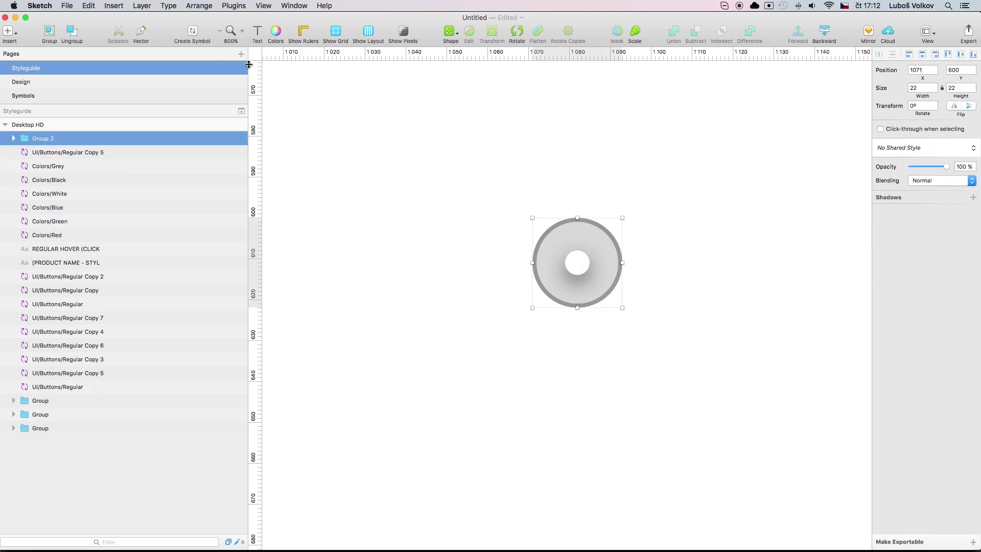
{"action": "left_click", "coordinate": [193, 31]}
{"action": "type", "text": "UI/Radio/Act"}
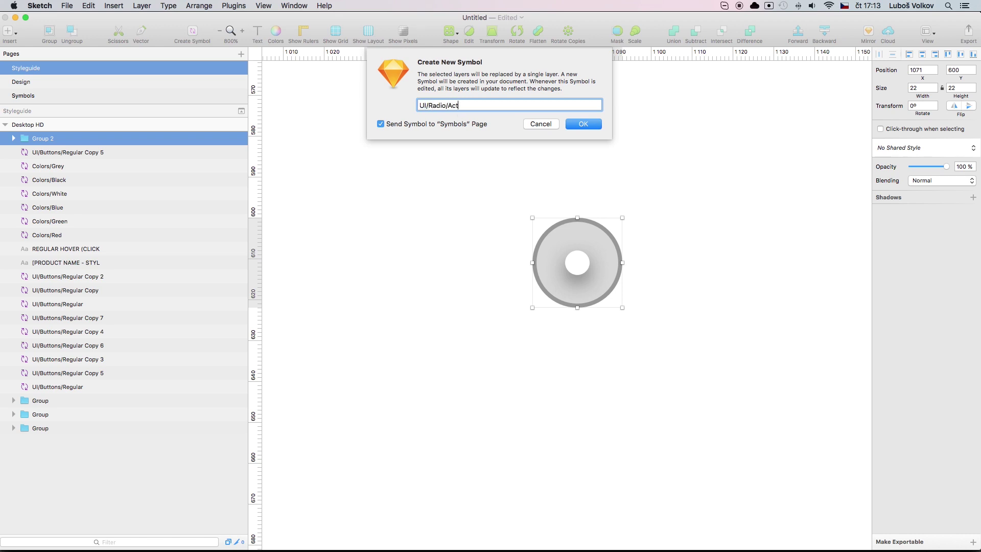
{"action": "type", "text": "ive"}
{"action": "key", "text": "Return"}
{"action": "double_click", "coordinate": [602, 263]}
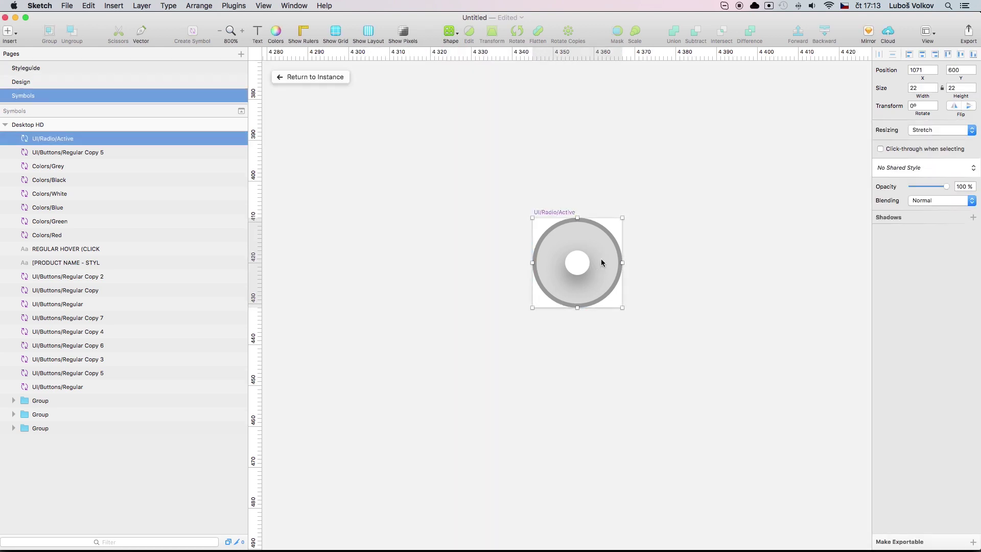
Replace the radio's outer circle with the Colors/Blue Pill symbol
{"action": "double_click", "coordinate": [605, 259]}
{"action": "double_click", "coordinate": [606, 259]}
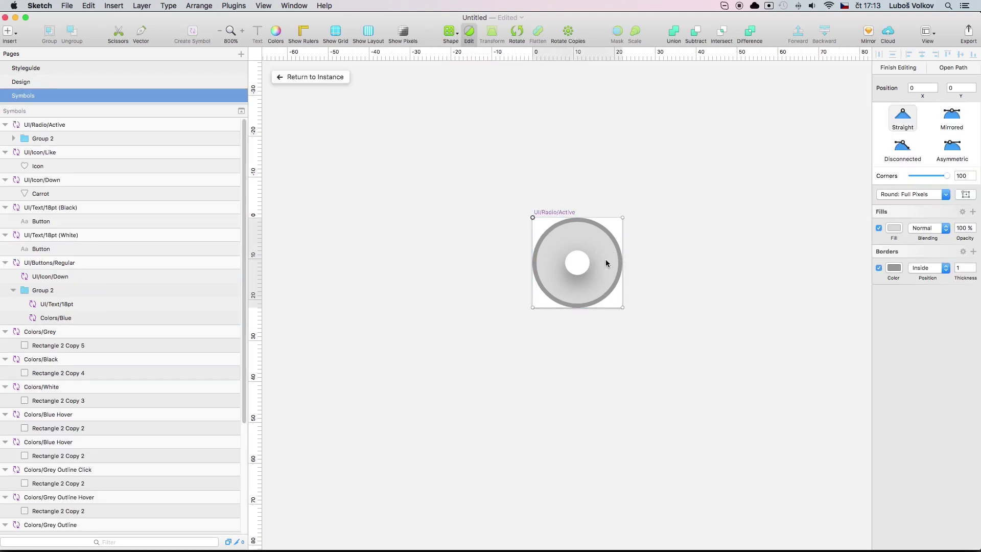
{"action": "key", "text": "Escape"}
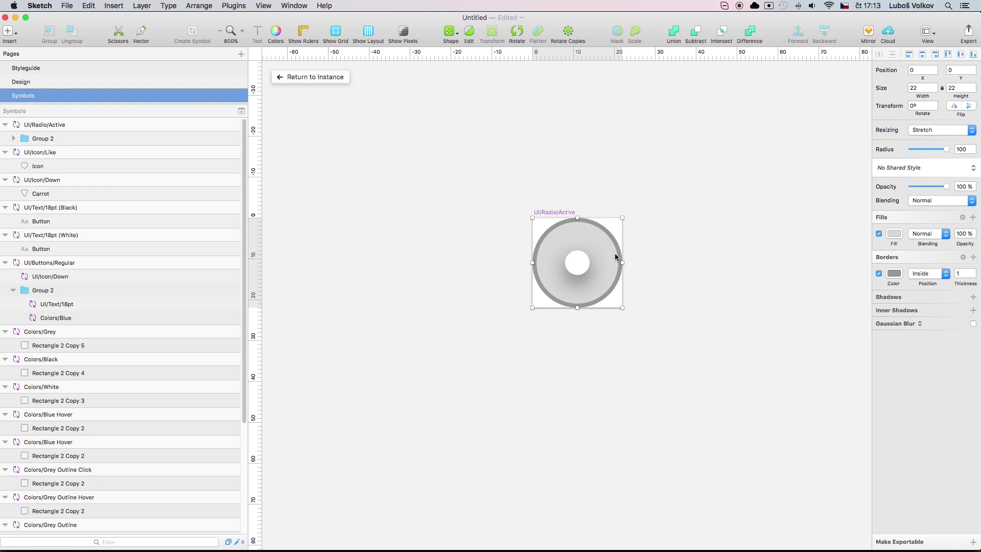
{"action": "left_click", "coordinate": [609, 242]}
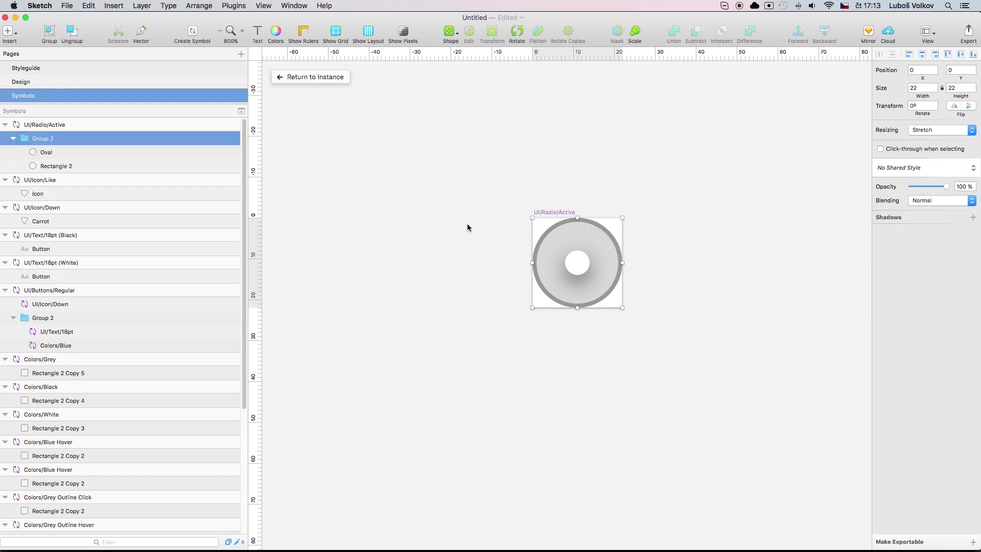
{"action": "left_click", "coordinate": [77, 152]}
{"action": "left_click", "coordinate": [179, 167]}
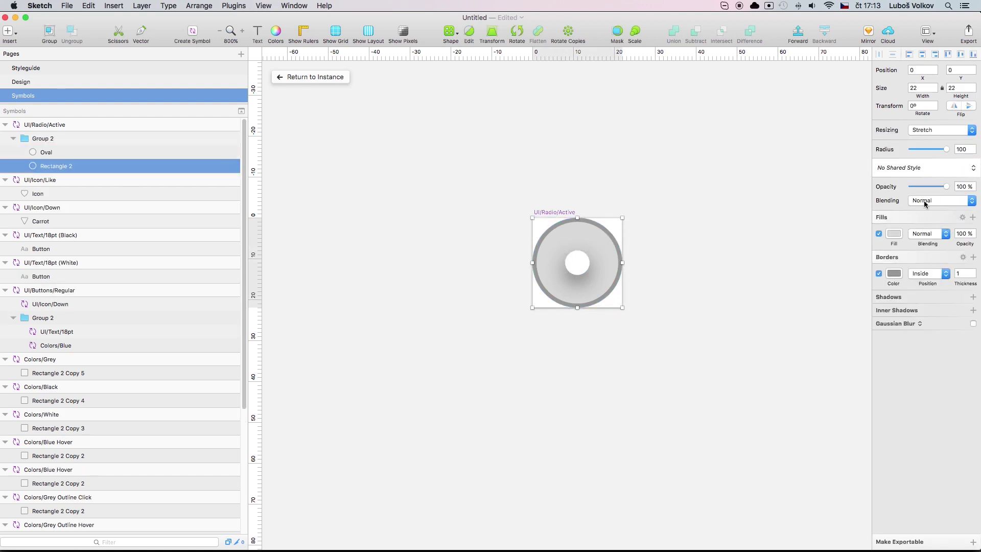
{"action": "right_click", "coordinate": [618, 262]}
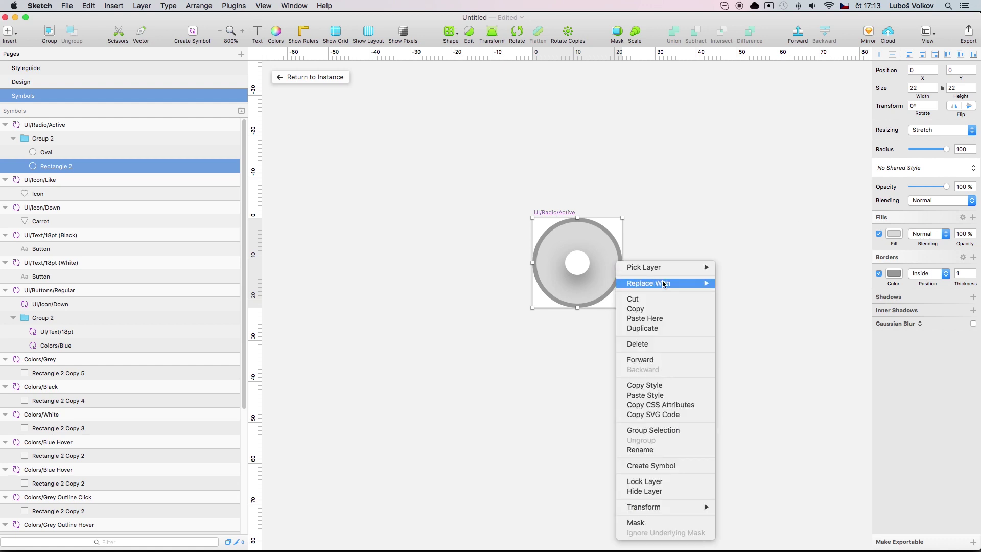
{"action": "mouse_move", "coordinate": [669, 284]}
{"action": "mouse_move", "coordinate": [762, 289]}
{"action": "left_click", "coordinate": [861, 357]}
Resize the Colors/Blue Pill circle to 22×22 and return to the Styleguide instance
{"action": "key", "text": "super+minus"}
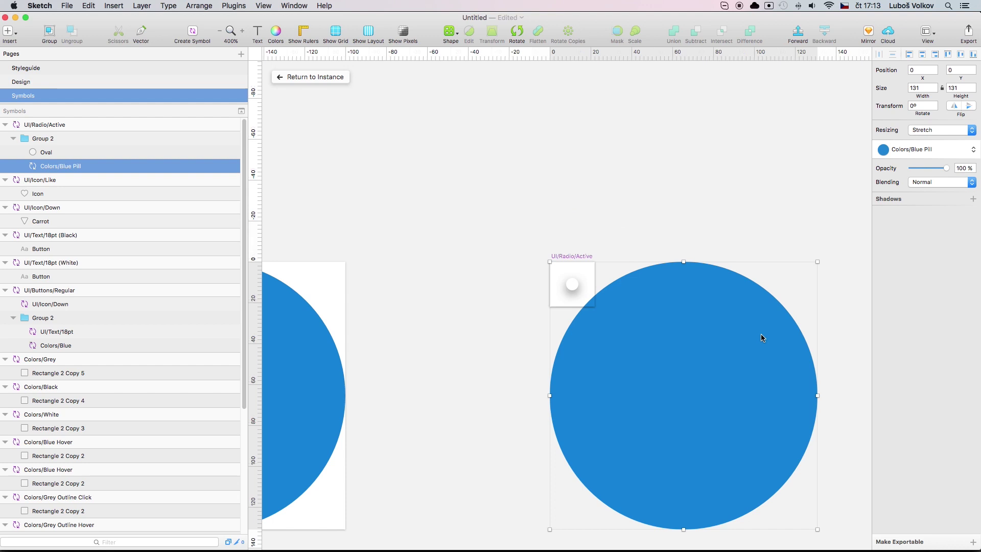
{"action": "left_click_drag", "start_coordinate": [817, 529], "coordinate": [595, 326]}
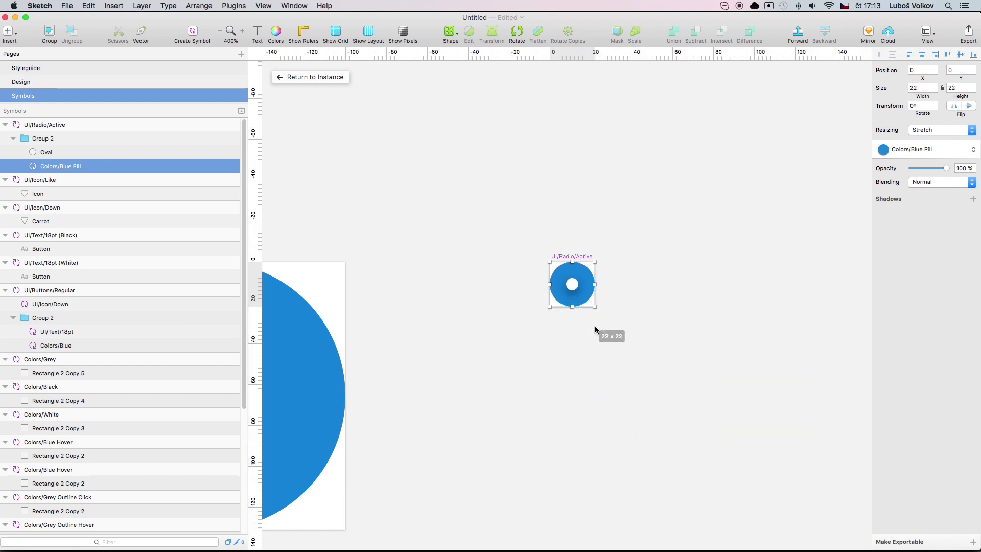
{"action": "key", "text": "super+plus"}
{"action": "key", "text": "super+plus"}
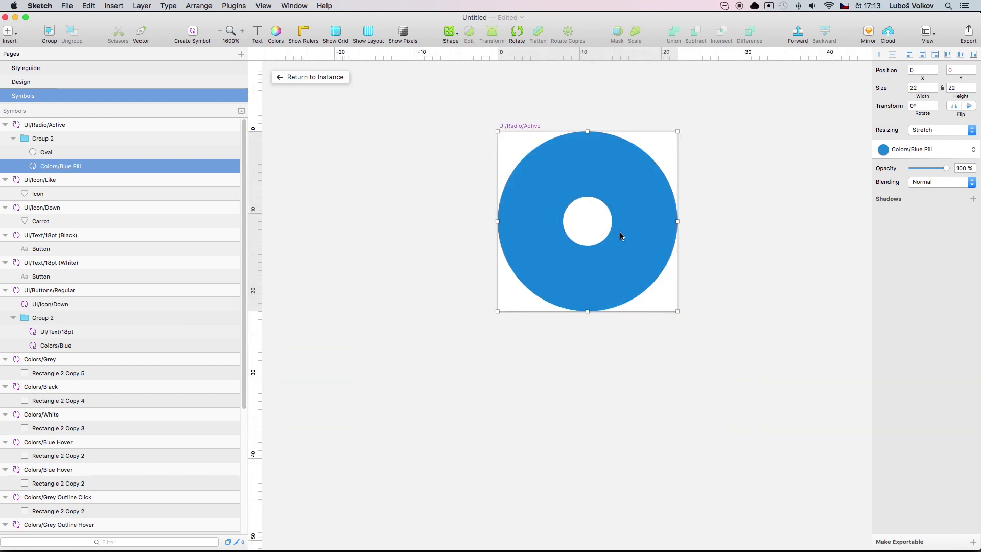
{"action": "left_click", "coordinate": [303, 77]}
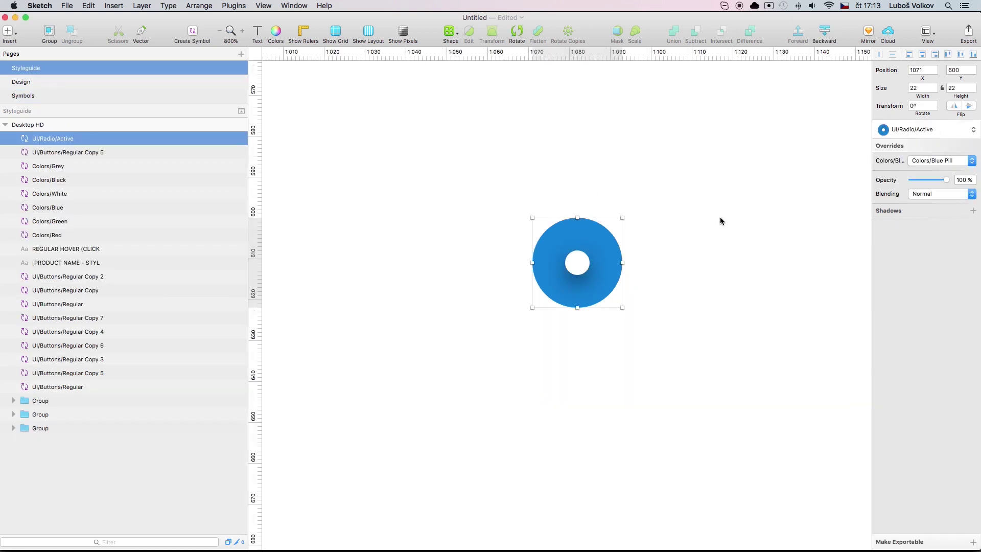
Check the Design page, then open the Styleguide radio's UI/Radio/Active master and select its white dot
{"action": "left_click", "coordinate": [53, 83]}
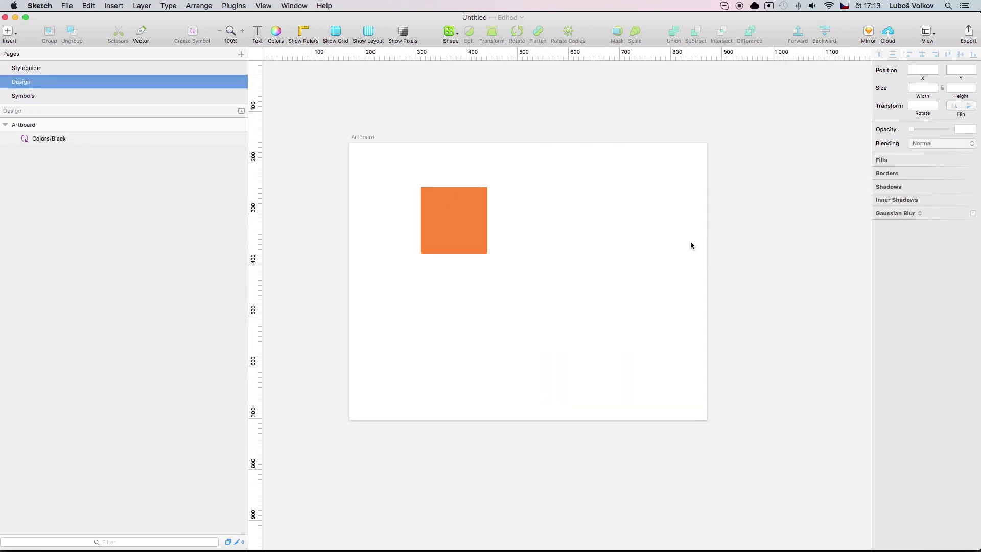
{"action": "key", "text": "super+minus"}
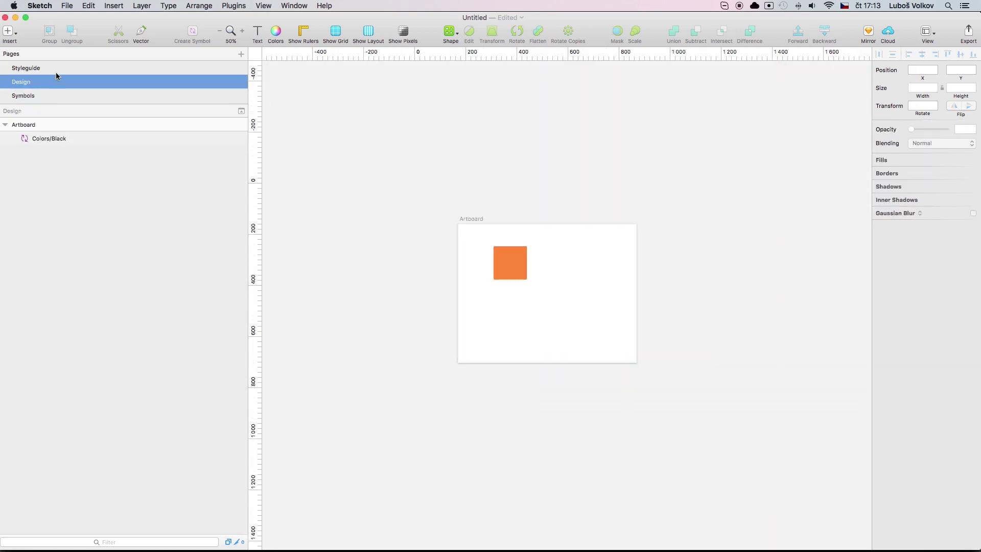
{"action": "left_click", "coordinate": [56, 72]}
{"action": "key", "text": "super+minus"}
{"action": "key", "text": "super+minus"}
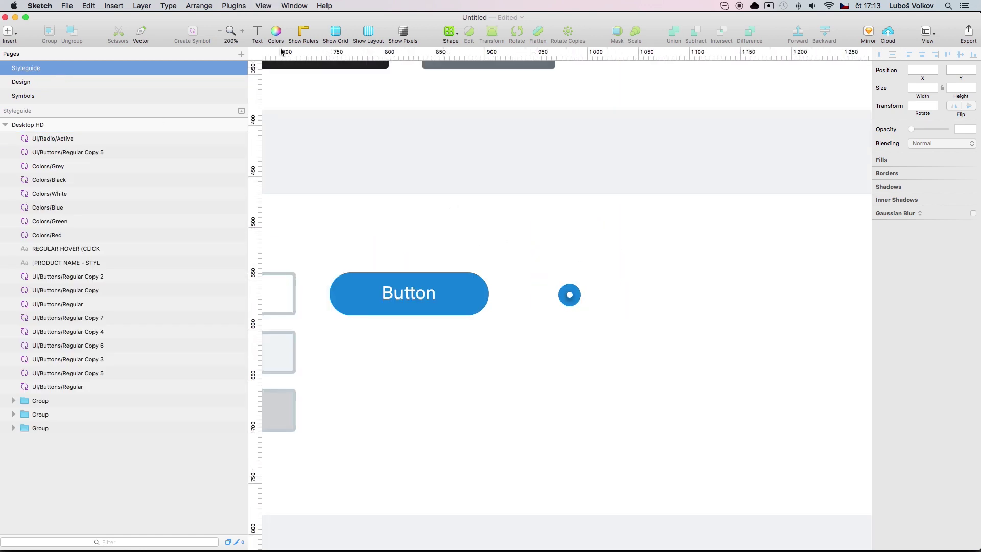
{"action": "key", "text": "super+plus"}
{"action": "key", "text": "super+plus"}
{"action": "left_click", "coordinate": [591, 250]}
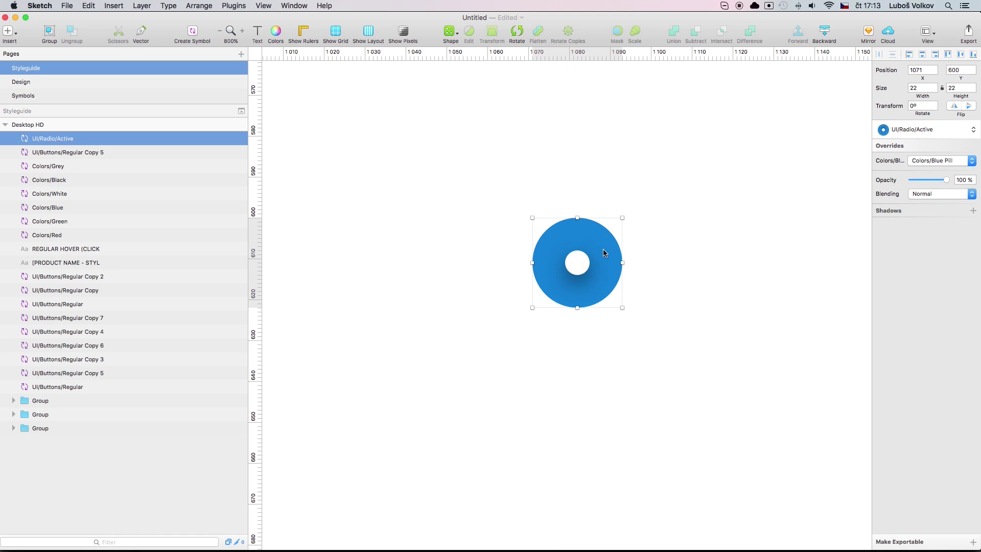
{"action": "double_click", "coordinate": [582, 264]}
{"action": "left_click", "coordinate": [578, 269]}
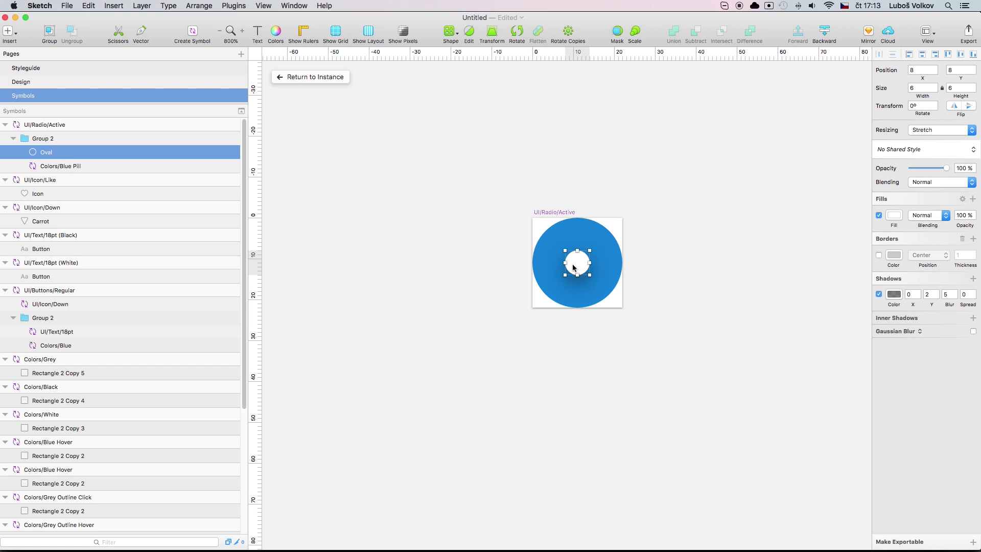
Make the white centre dot a symbol named UI/Radio/Dot and return to the Styleguide radio
{"action": "left_click", "coordinate": [192, 34]}
{"action": "type", "text": "UI/Radio/Dot"}
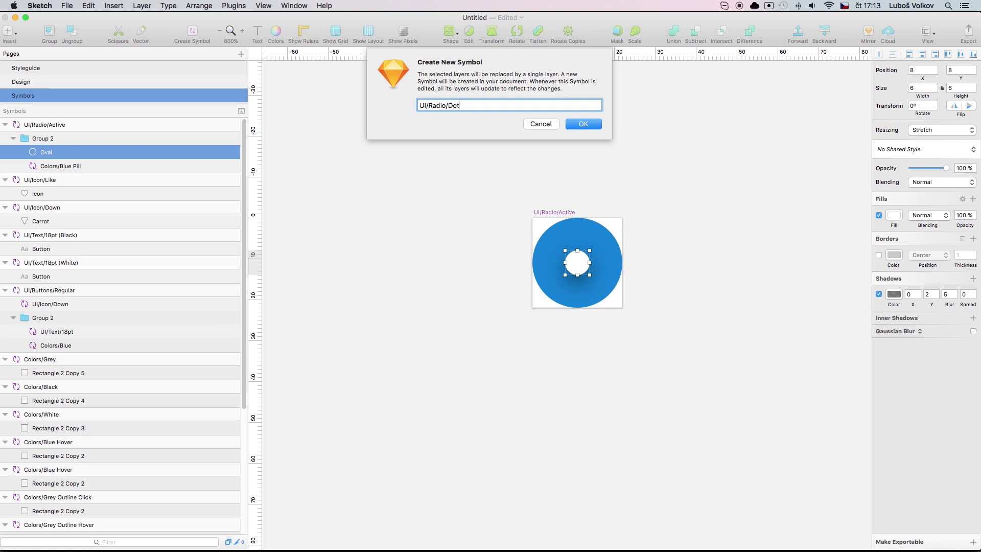
{"action": "key", "text": "Return"}
{"action": "double_click", "coordinate": [579, 266]}
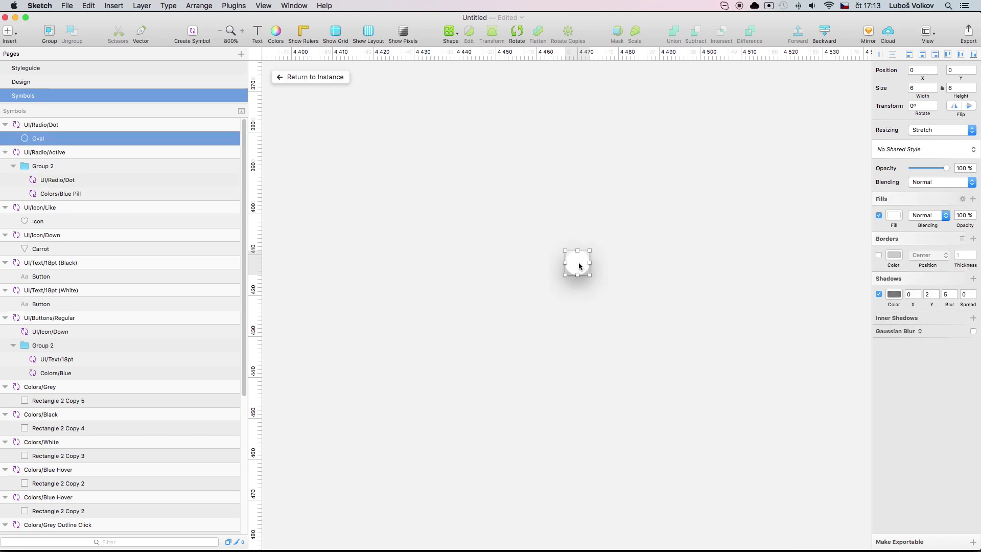
{"action": "left_click", "coordinate": [329, 77]}
{"action": "left_click", "coordinate": [56, 69]}
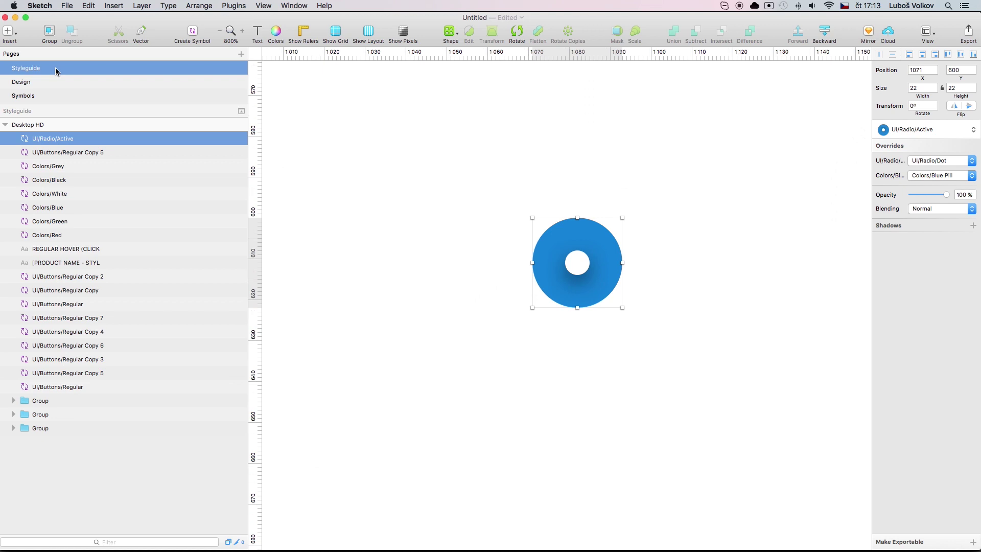
Try setting the UI/Radio/Dot override to None, then undo to restore the white dot
{"action": "left_click", "coordinate": [945, 159]}
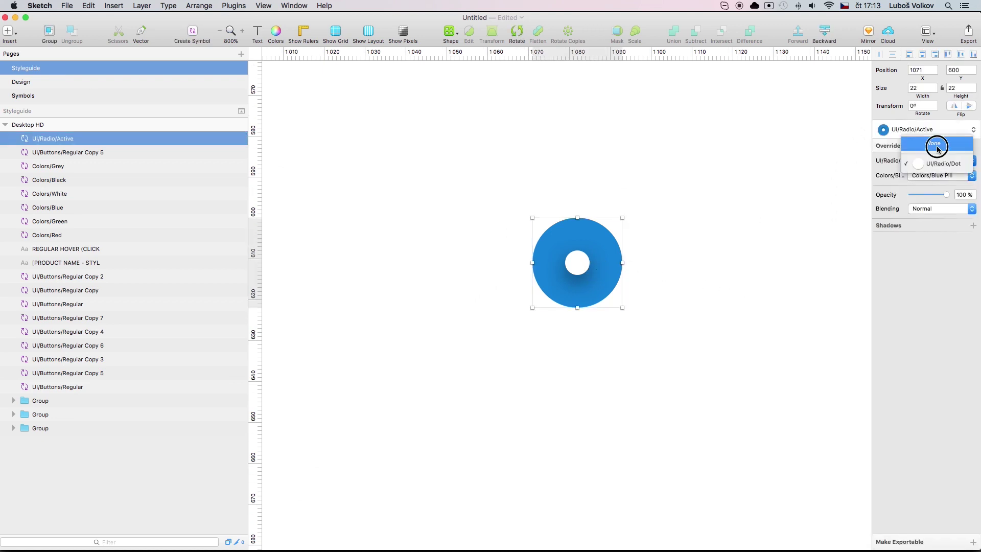
{"action": "left_click", "coordinate": [938, 149]}
{"action": "left_click", "coordinate": [945, 160]}
{"action": "left_click", "coordinate": [838, 211]}
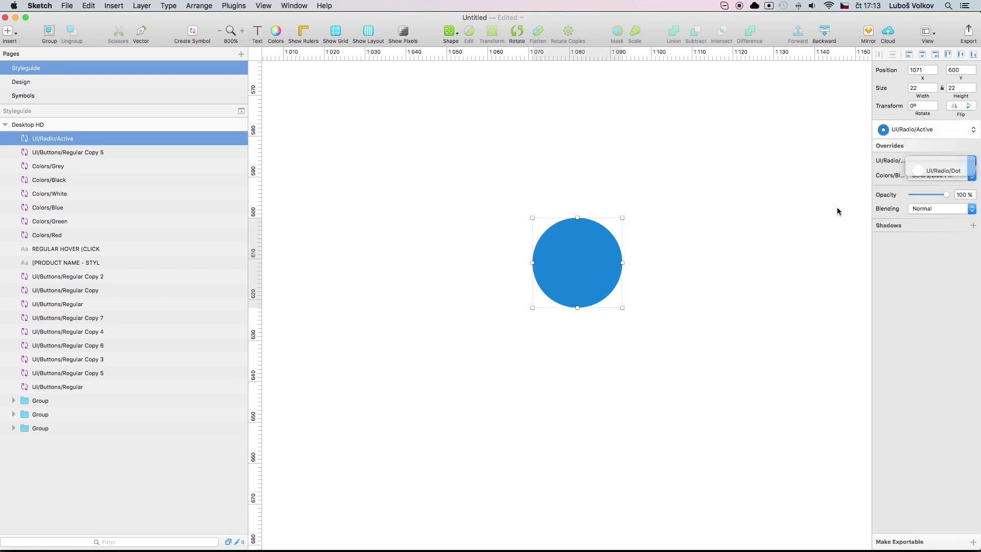
{"action": "key", "text": "super+minus"}
{"action": "key", "text": "super+minus"}
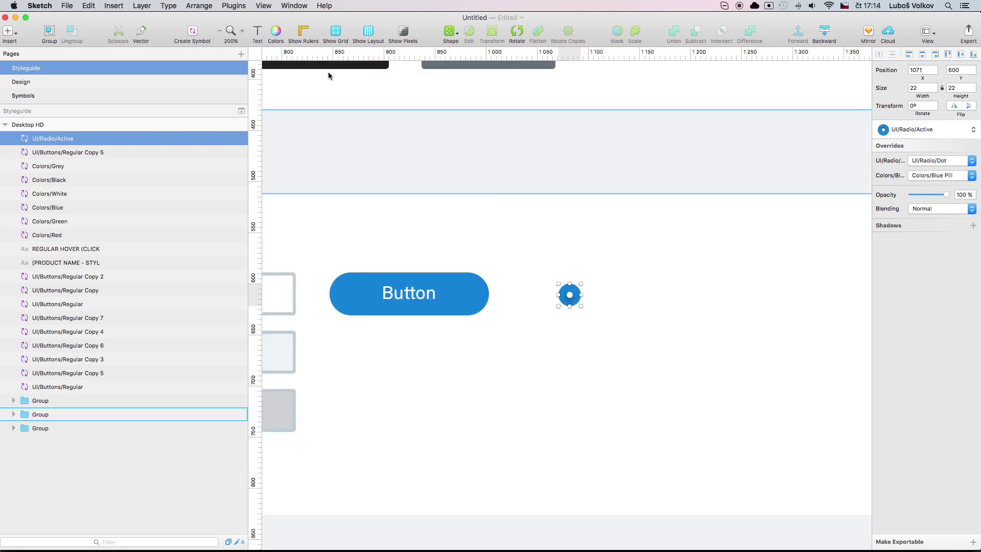
Reselect the radio instance and open its UI/Radio/Active symbol master
{"action": "key", "text": "super+plus"}
{"action": "key", "text": "super+plus"}
{"action": "key", "text": "super+plus"}
{"action": "left_click", "coordinate": [701, 213]}
{"action": "left_click", "coordinate": [667, 223]}
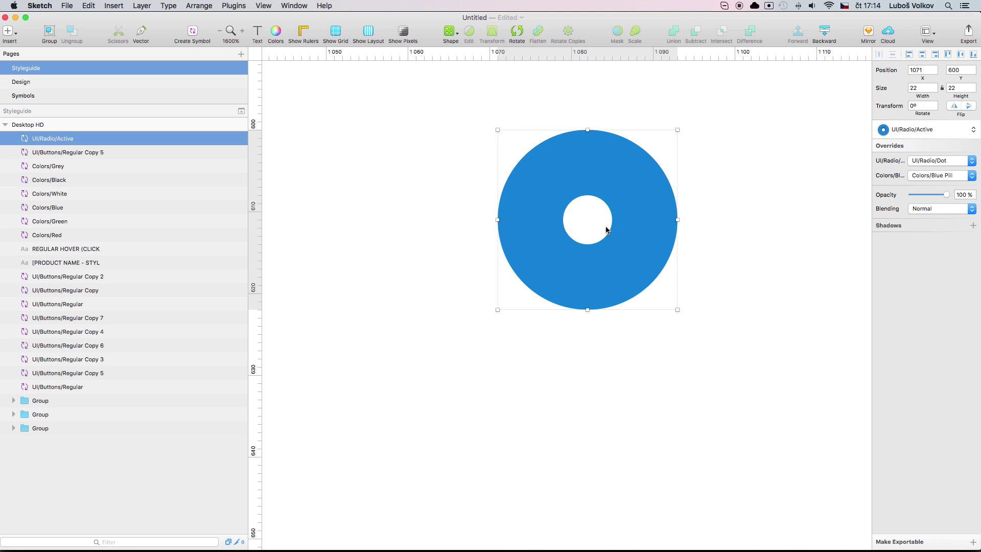
{"action": "double_click", "coordinate": [650, 225]}
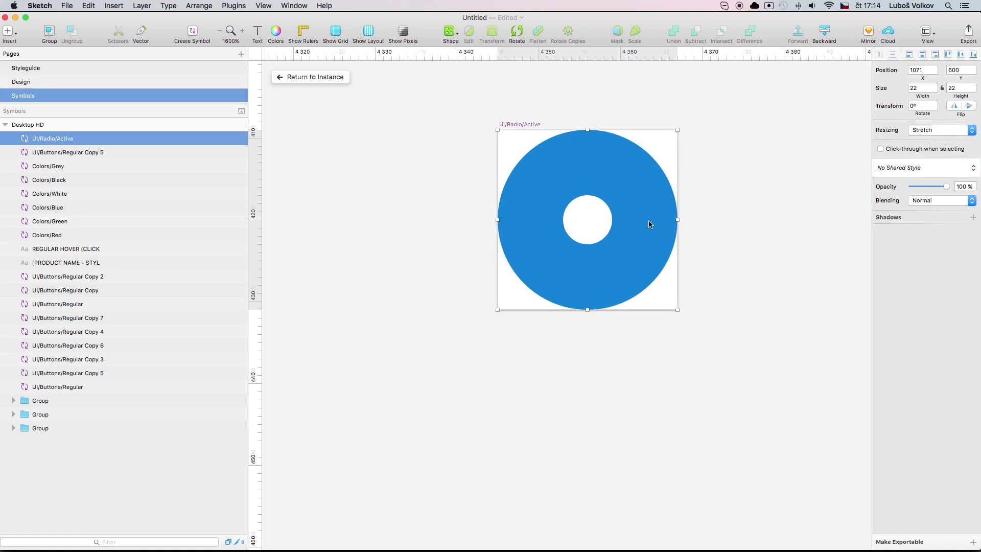
Open the Colors/Blue Pill master from the radio and select the whole symbol
{"action": "double_click", "coordinate": [652, 240]}
{"action": "double_click", "coordinate": [652, 240]}
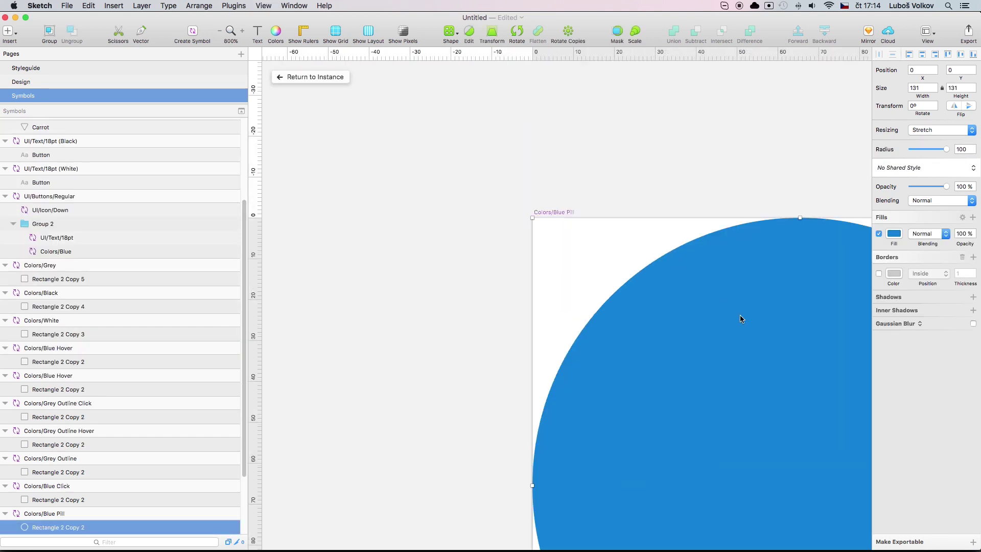
{"action": "key", "text": "super+minus"}
{"action": "key", "text": "super+minus"}
{"action": "scroll", "coordinate": [740, 319], "scroll_direction": "right", "scroll_amount": 3}
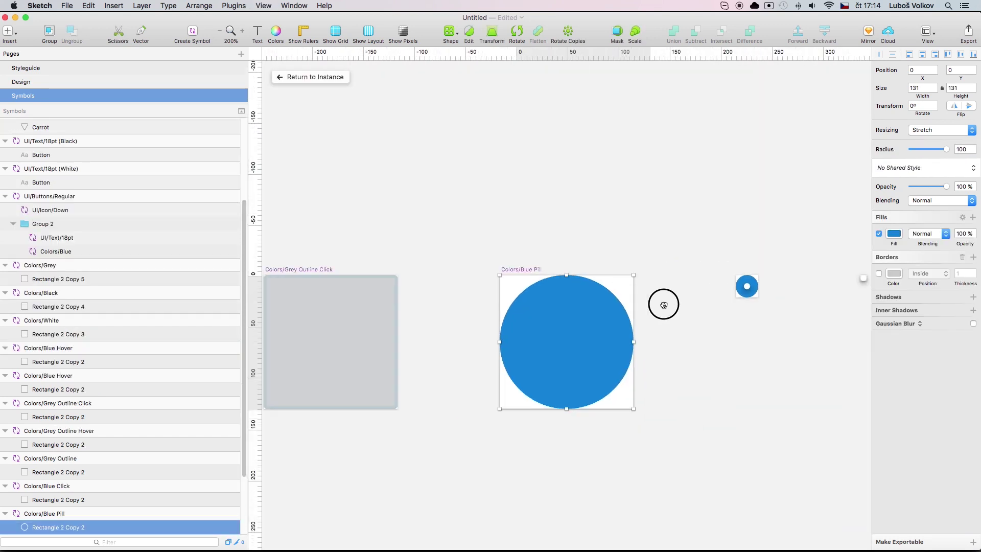
{"action": "left_click", "coordinate": [85, 513]}
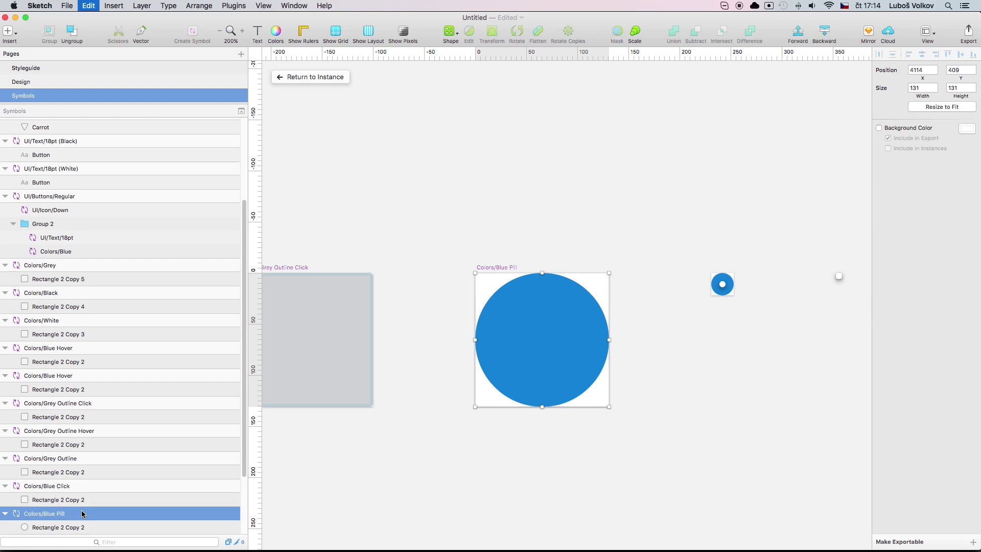
Duplicate the Colors/Blue Pill symbol and give the copy a red fill (D73716)
{"action": "left_click", "coordinate": [595, 326]}
{"action": "left_click", "coordinate": [893, 234]}
{"action": "left_click", "coordinate": [893, 346]}
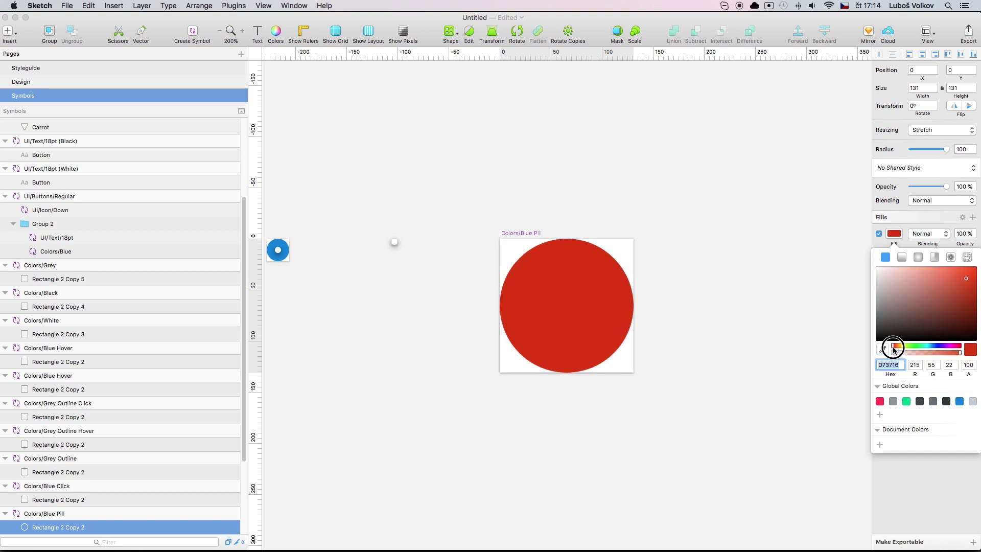
{"action": "left_click", "coordinate": [685, 182]}
{"action": "left_click", "coordinate": [56, 69]}
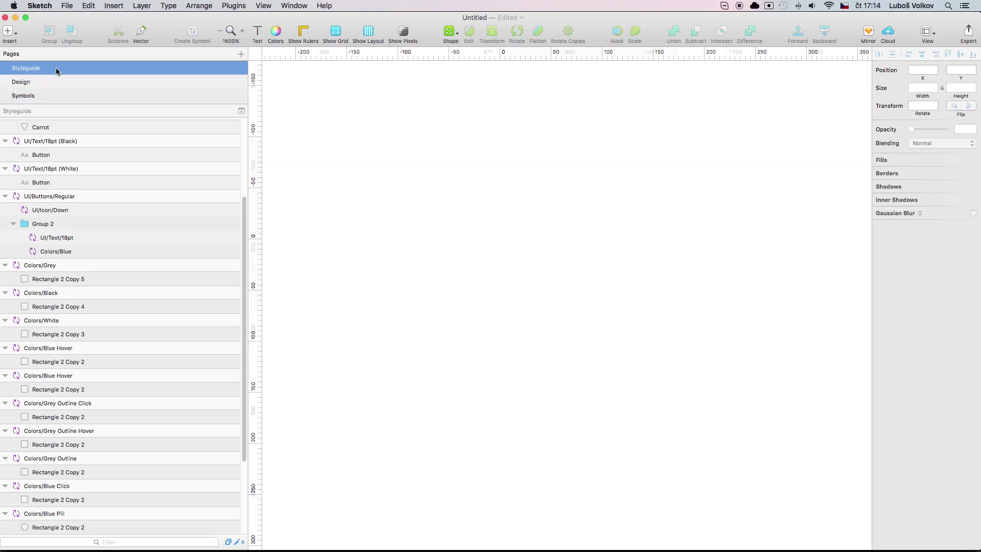
Override the radio's Colors/Blue Pill with the red pill symbol, checking the dot override
{"action": "left_click", "coordinate": [969, 176]}
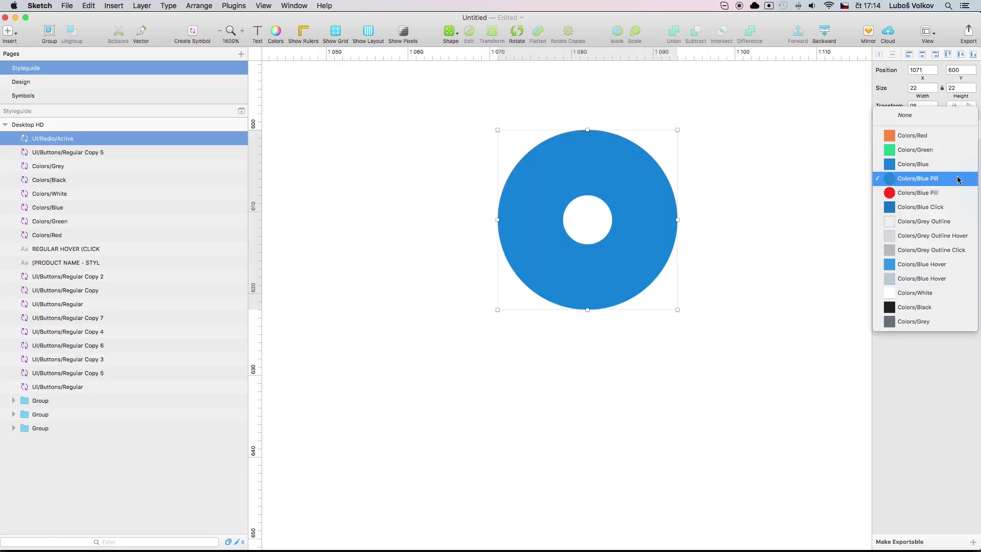
{"action": "left_click", "coordinate": [957, 193]}
{"action": "left_click", "coordinate": [787, 261]}
{"action": "left_click", "coordinate": [622, 266]}
{"action": "key", "text": "super+minus"}
{"action": "key", "text": "super+minus"}
{"action": "left_click", "coordinate": [929, 162]}
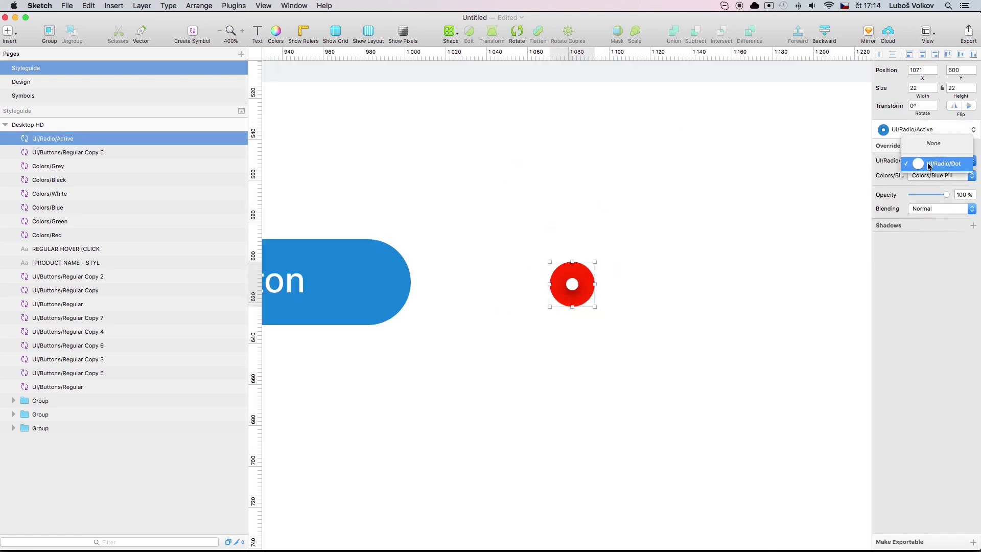
{"action": "left_click", "coordinate": [780, 280]}
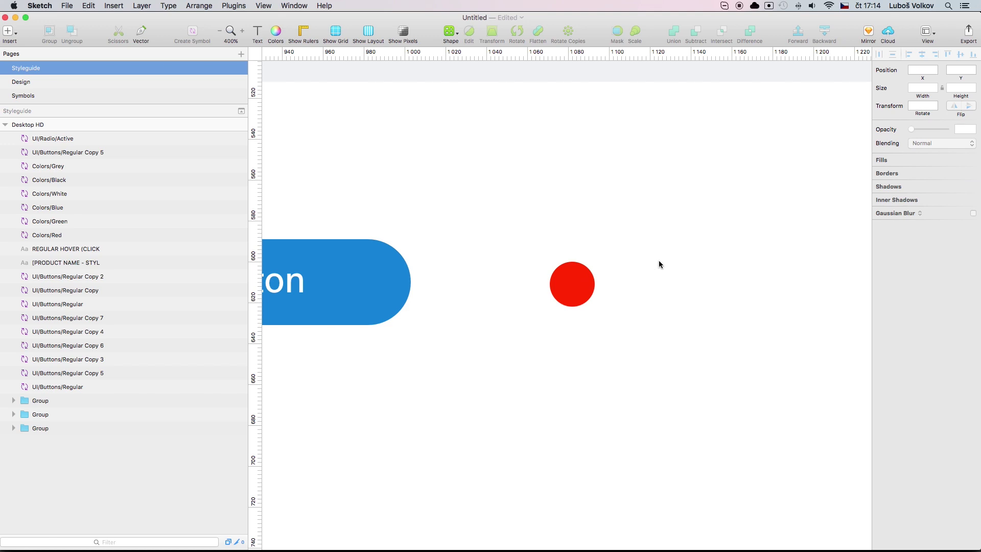
Zoom out to review the UI Components section and the Symbols page row, then return to Styleguide
{"action": "key", "text": "super+0"}
{"action": "scroll", "coordinate": [659, 286], "scroll_direction": "left", "scroll_amount": 5}
{"action": "scroll", "coordinate": [659, 286], "scroll_direction": "up", "scroll_amount": 2}
{"action": "scroll", "coordinate": [616, 324], "scroll_direction": "left", "scroll_amount": 3}
{"action": "scroll", "coordinate": [616, 324], "scroll_direction": "down", "scroll_amount": 2}
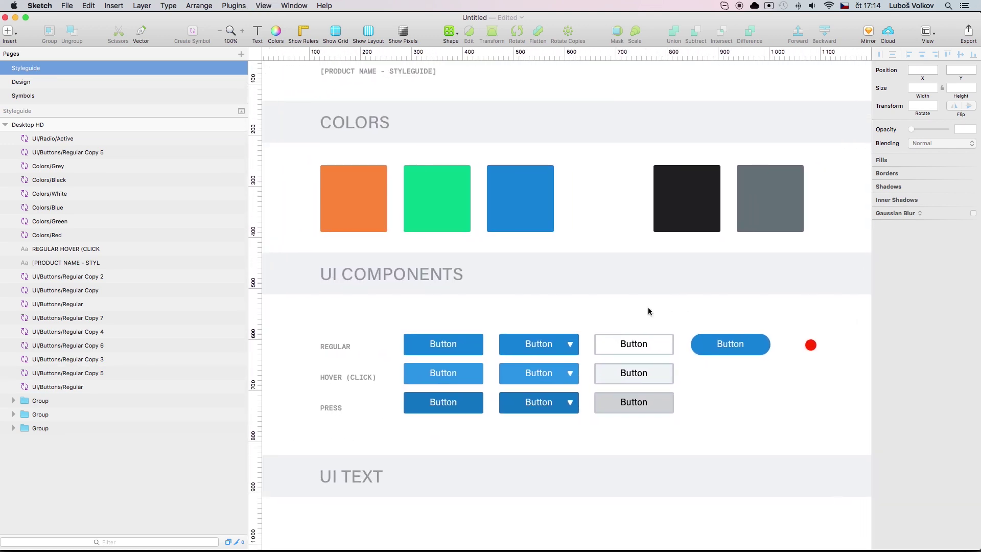
{"action": "left_click", "coordinate": [106, 93]}
{"action": "key", "text": "super+minus"}
{"action": "key", "text": "super+minus"}
{"action": "key", "text": "super+minus"}
{"action": "left_click_drag", "start_coordinate": [443, 216], "coordinate": [647, 203]}
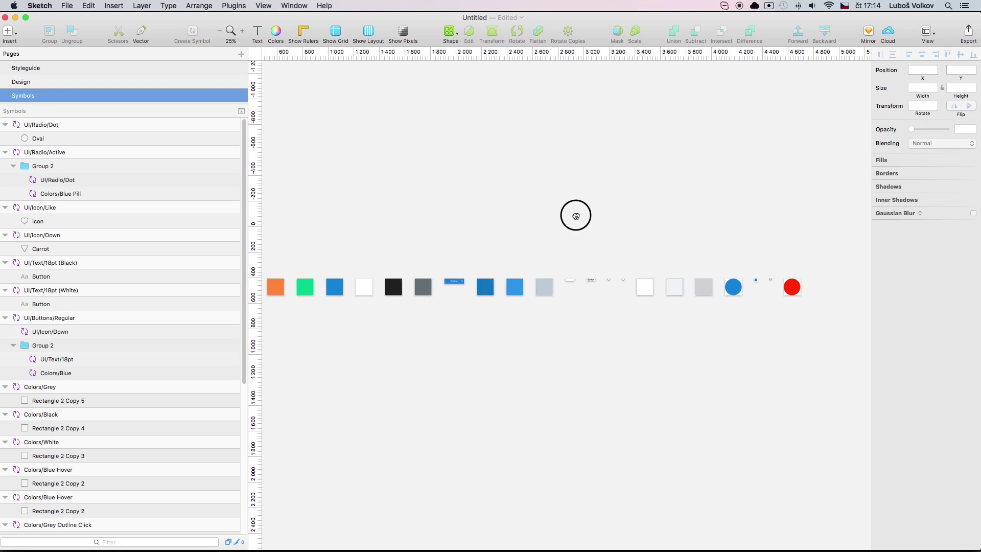
{"action": "scroll", "coordinate": [574, 212], "scroll_direction": "left", "scroll_amount": 3}
{"action": "left_click", "coordinate": [55, 70]}
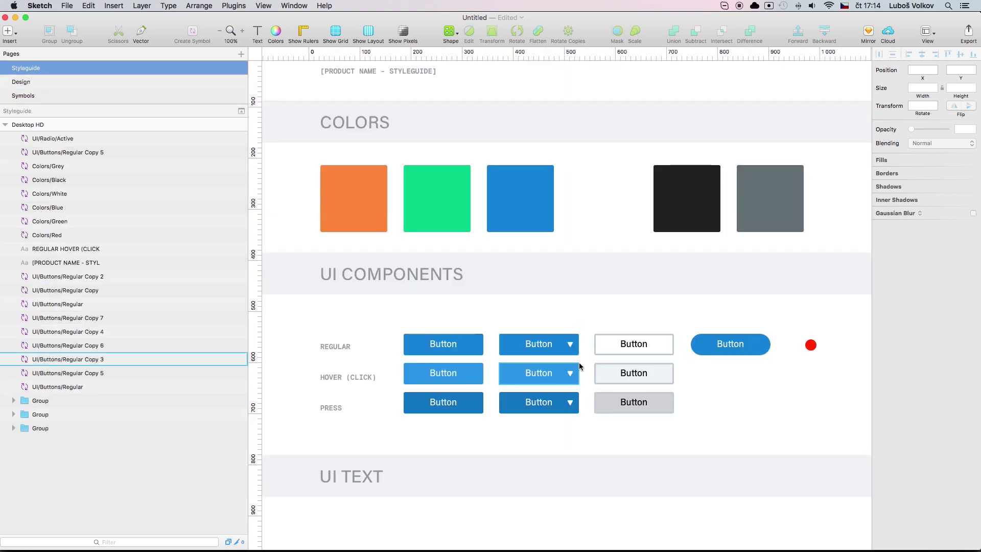